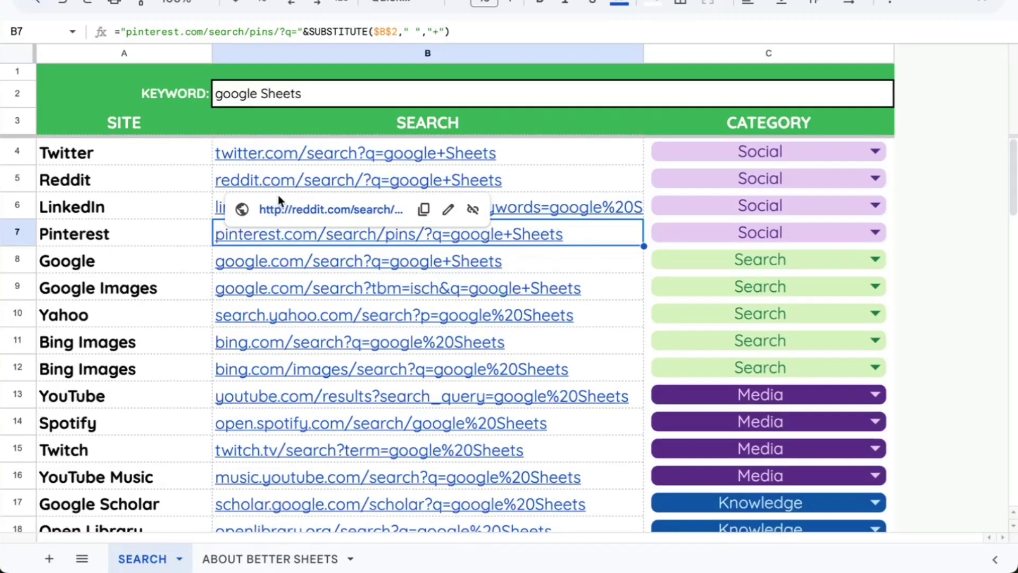
# Inspect the Reddit and Twitter search link formulas and select the links down to row 19.
pyautogui.click(293, 172)
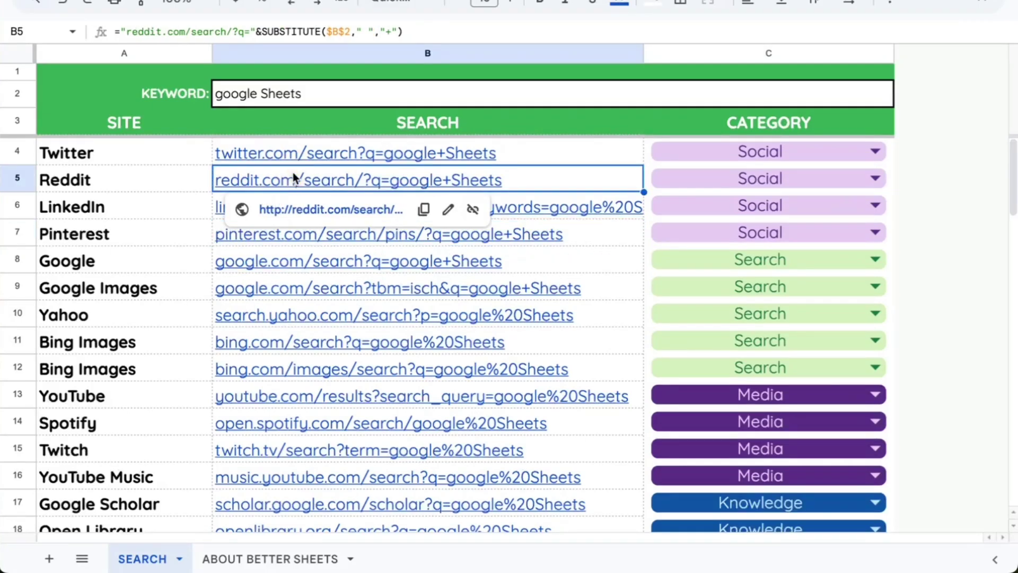
pyautogui.click(374, 154)
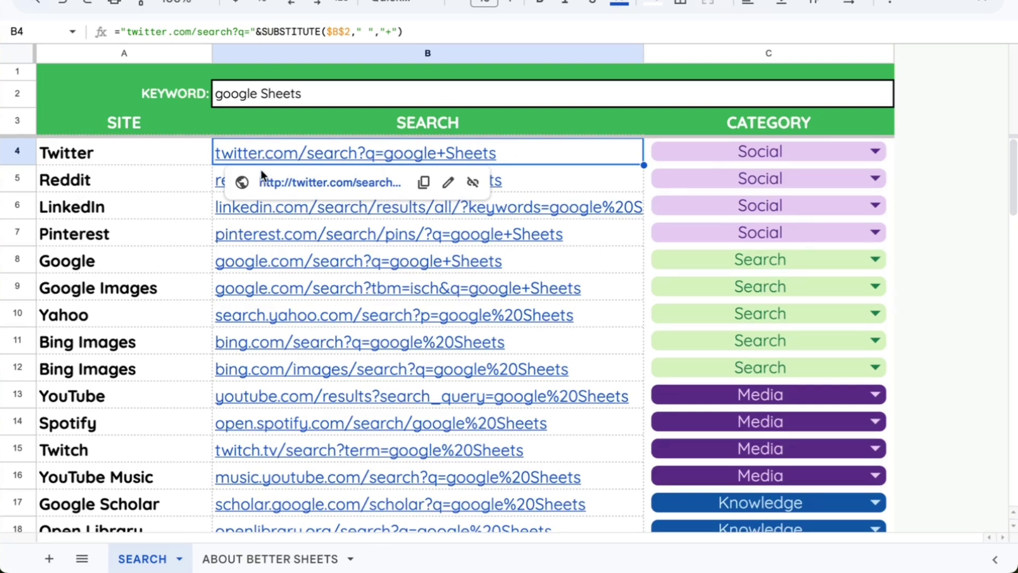
pyautogui.click(163, 152)
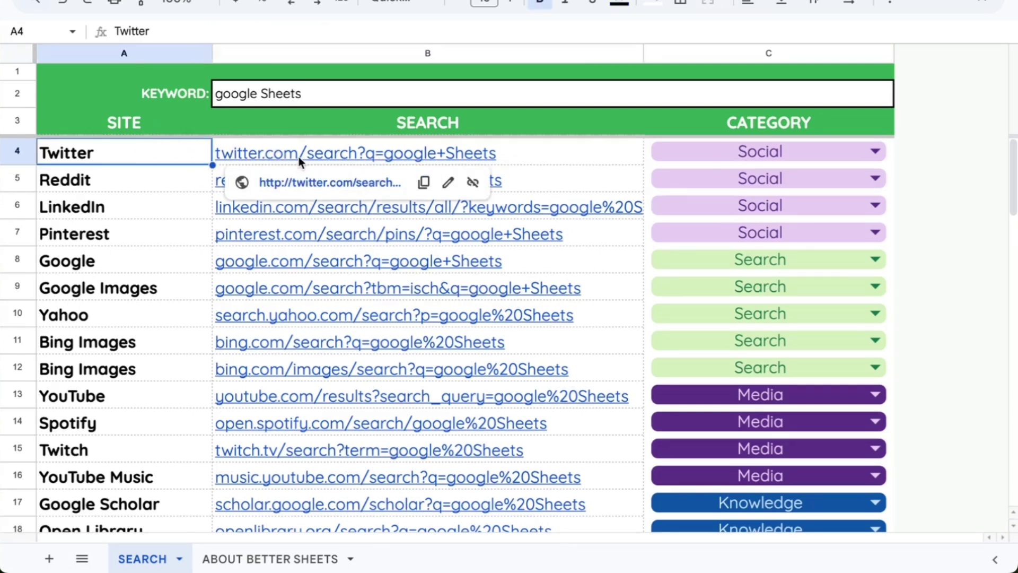
pyautogui.click(229, 161)
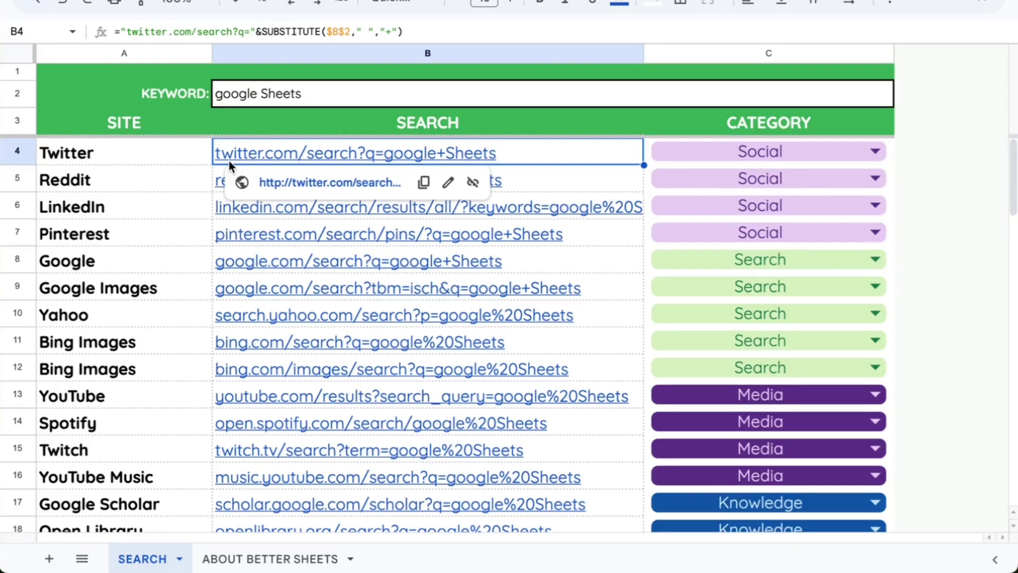
pyautogui.click(132, 163)
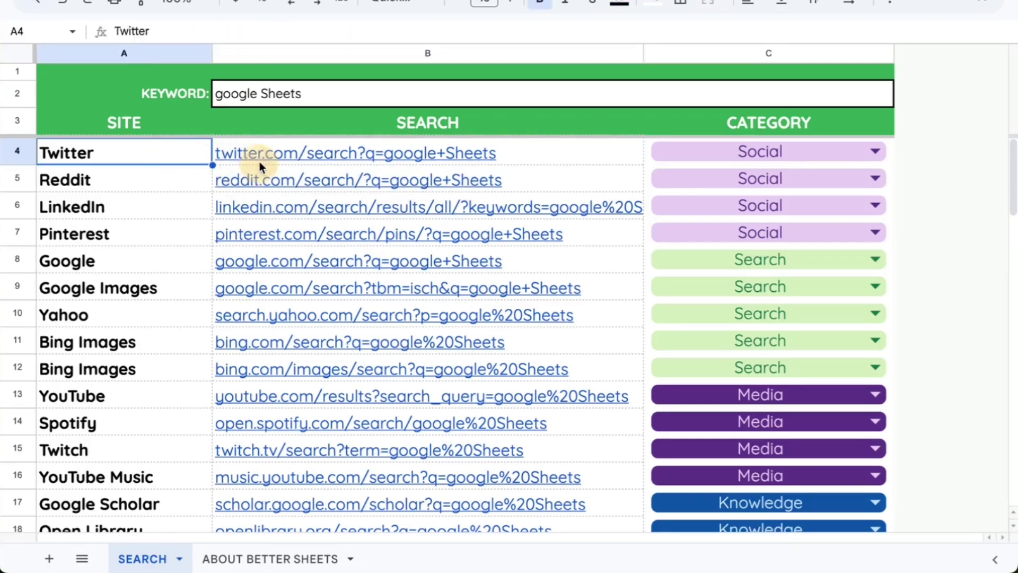
pyautogui.moveTo(258, 163); pyautogui.dragTo(262, 277)
pyautogui.scroll(-3, 262, 277)
pyautogui.keyDown('shift'); pyautogui.click(291, 358); pyautogui.keyUp('shift')
pyautogui.scroll(-1, 291, 357)
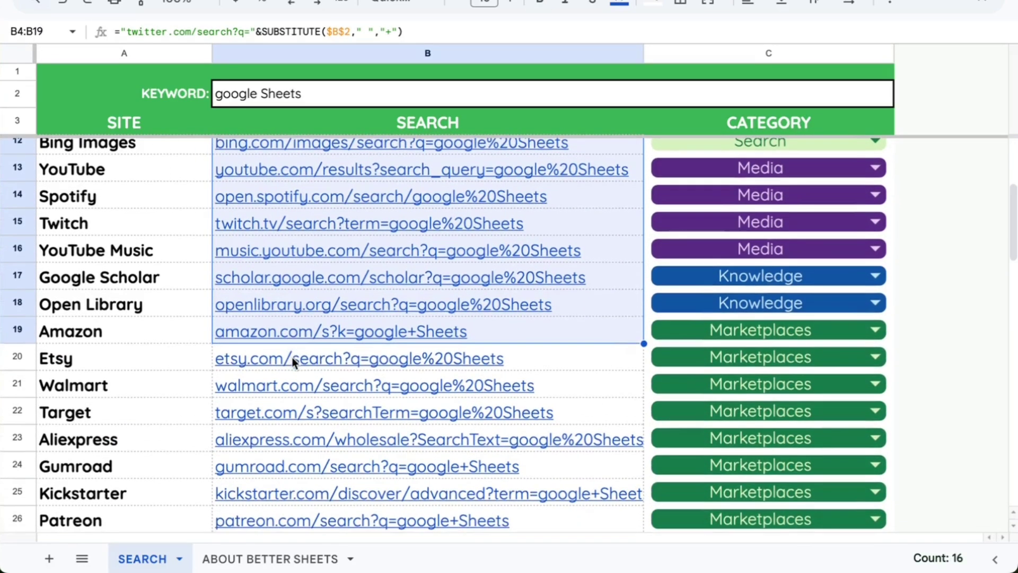
pyautogui.scroll(-3, 318, 297)
# Review the search link formulas from Gumroad through Coursera, including the Udemy-to-Alison Knowledge links.
pyautogui.click(321, 353)
pyautogui.scroll(-2, 307, 358)
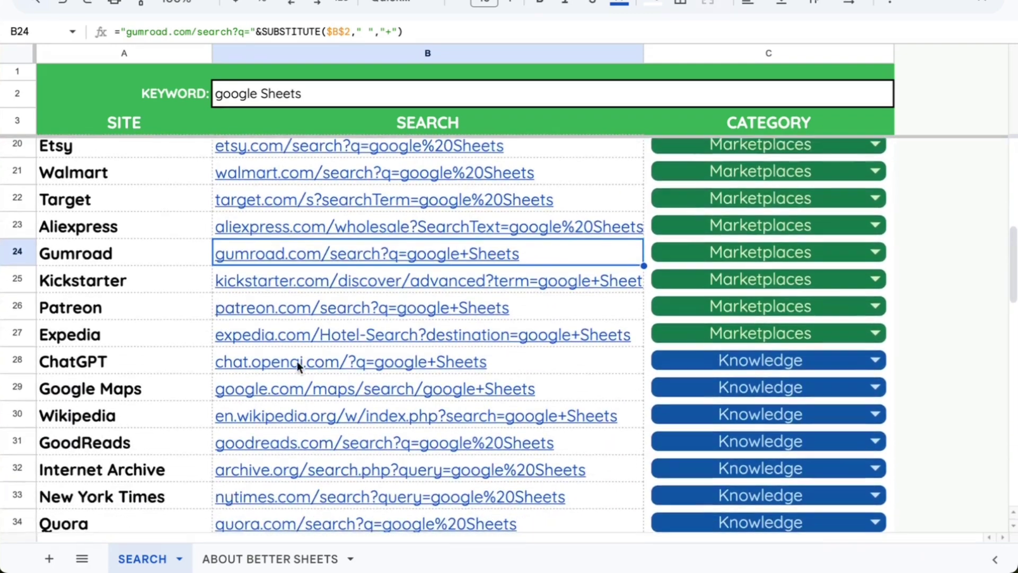
pyautogui.click(316, 333)
pyautogui.scroll(-2, 315, 333)
pyautogui.click(326, 260)
pyautogui.scroll(-2, 326, 260)
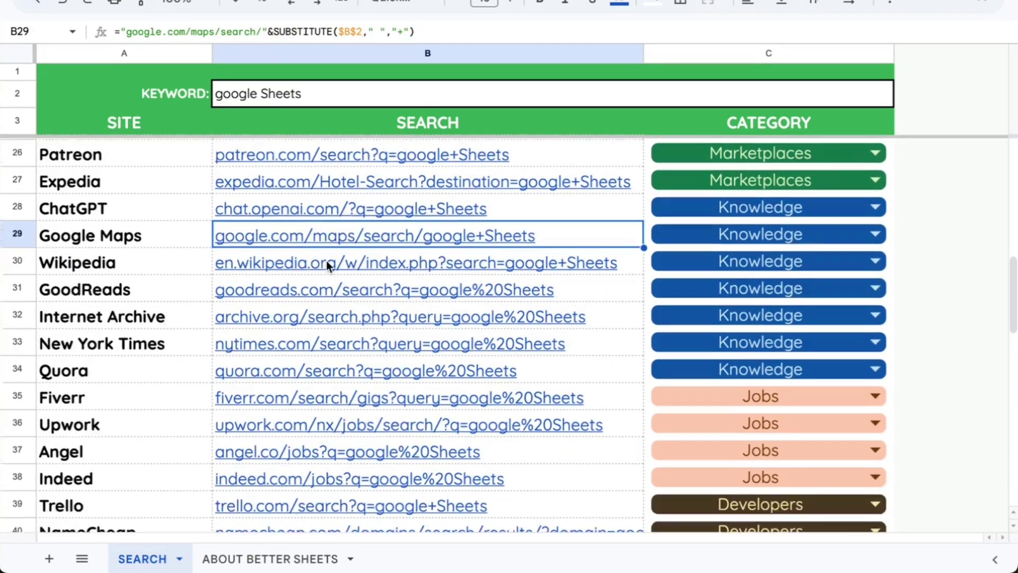
pyautogui.click(309, 334)
pyautogui.click(322, 289)
pyautogui.scroll(-2, 322, 289)
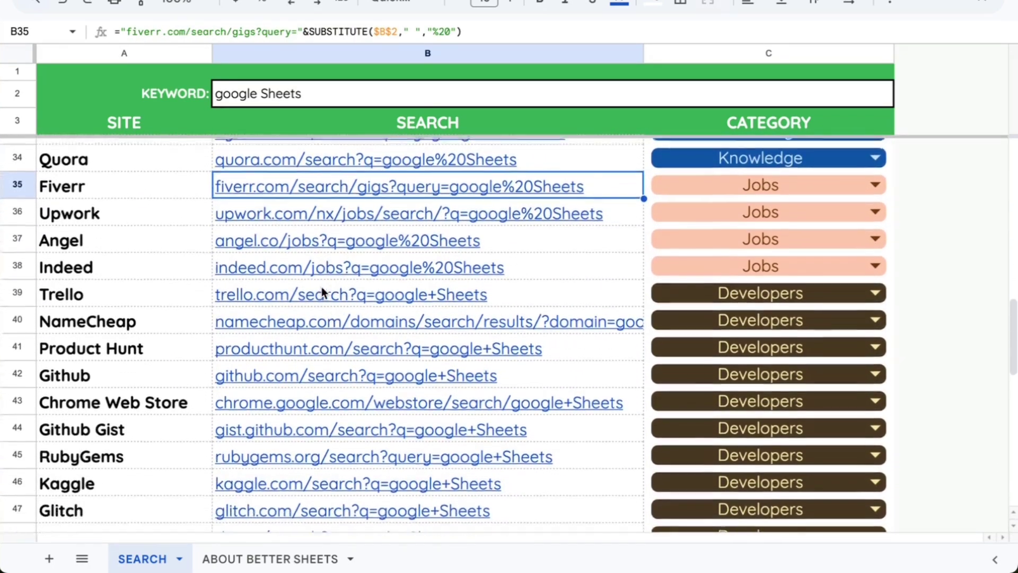
pyautogui.click(225, 268)
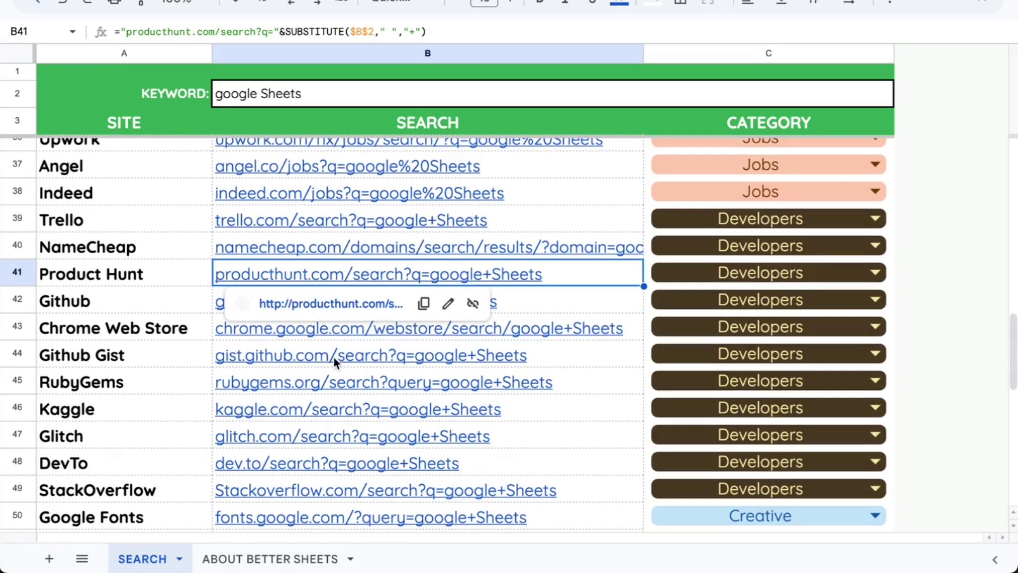
pyautogui.scroll(-2, 333, 357)
pyautogui.scroll(-1, 333, 358)
pyautogui.moveTo(376, 355)
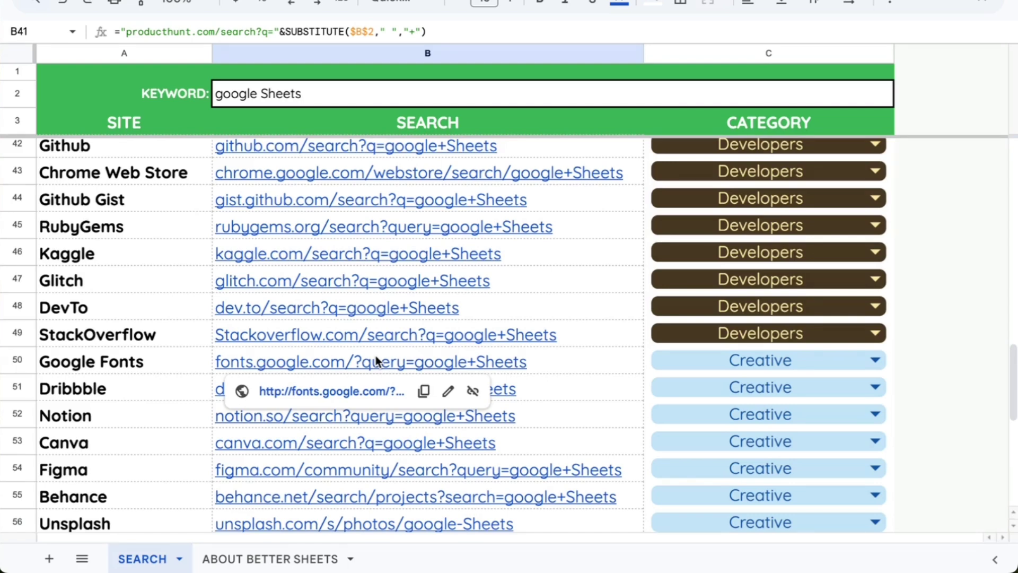
pyautogui.click(381, 338)
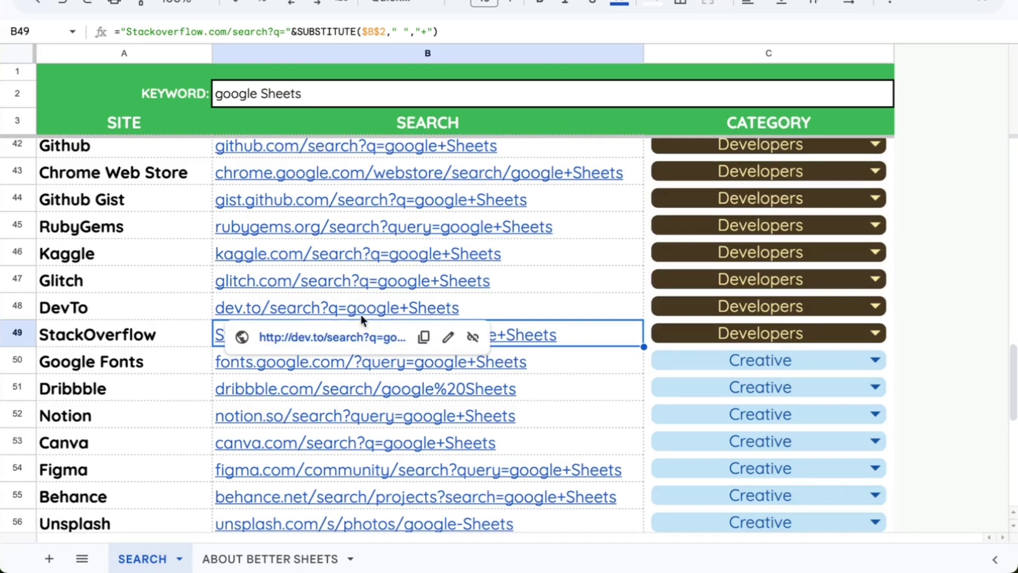
pyautogui.moveTo(338, 279)
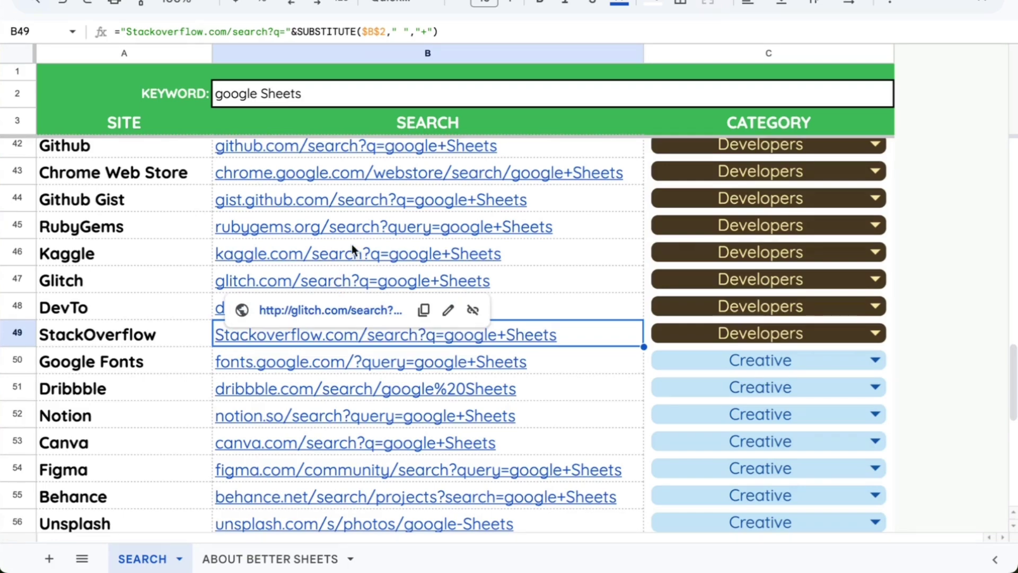
pyautogui.scroll(-3, 311, 308)
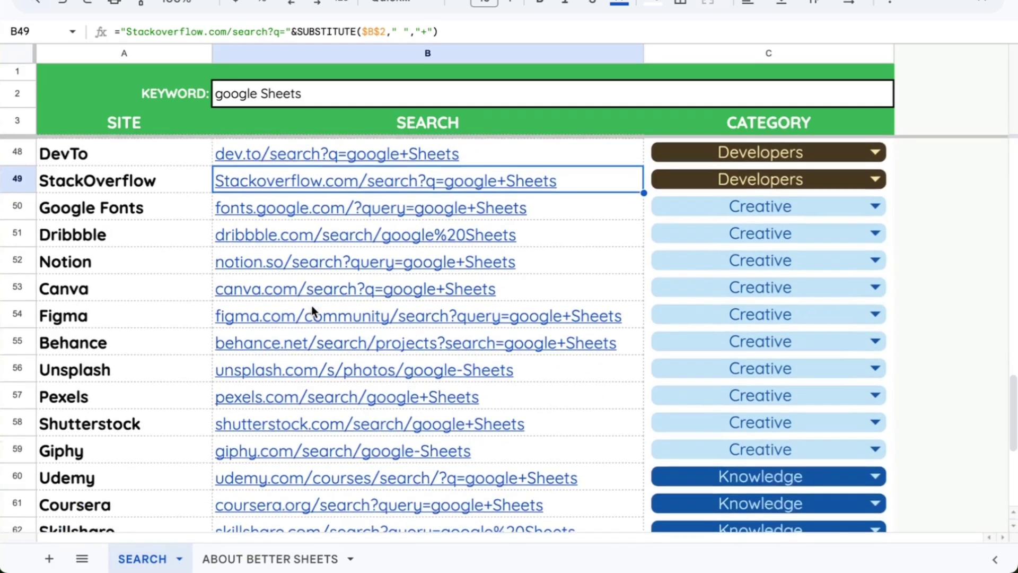
pyautogui.scroll(-1, 311, 305)
pyautogui.click(279, 432)
pyautogui.scroll(-3, 279, 431)
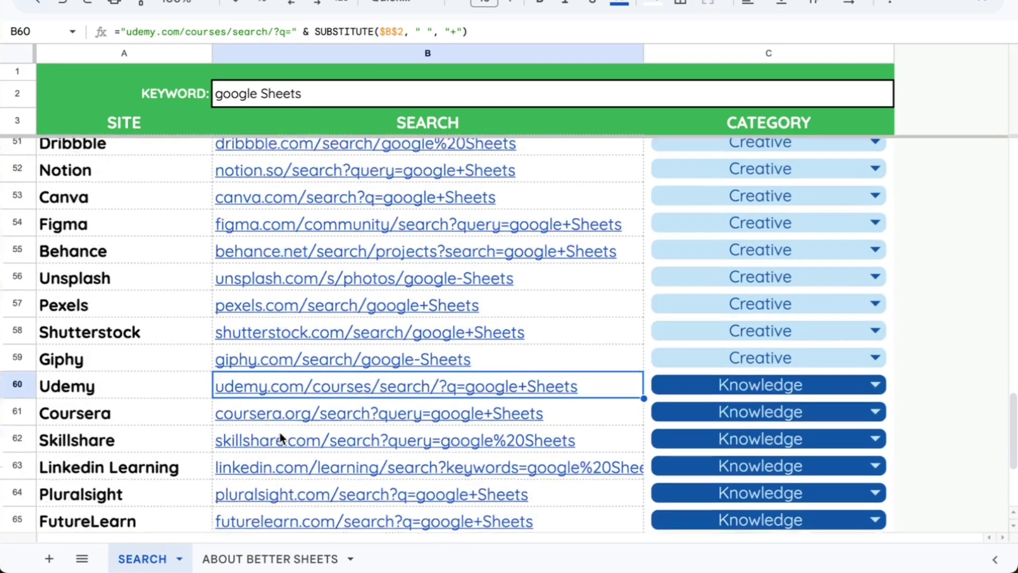
pyautogui.moveTo(288, 349)
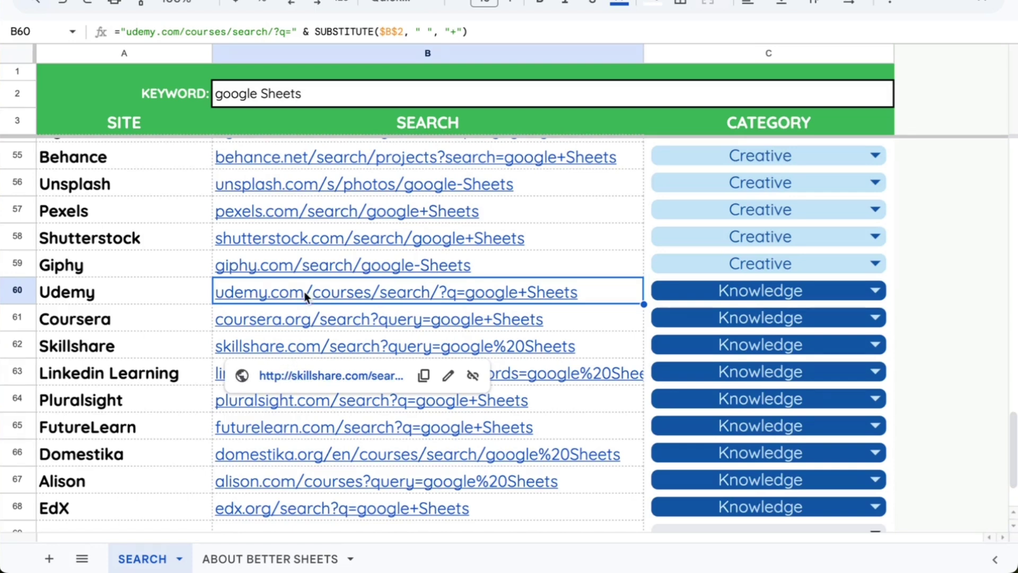
pyautogui.moveTo(307, 295); pyautogui.dragTo(307, 484)
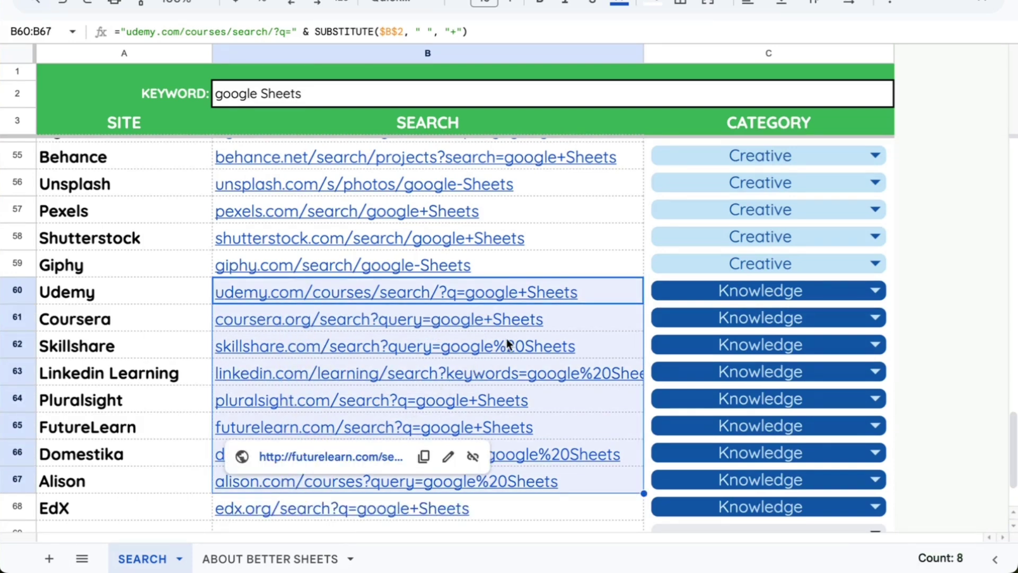
pyautogui.click(543, 309)
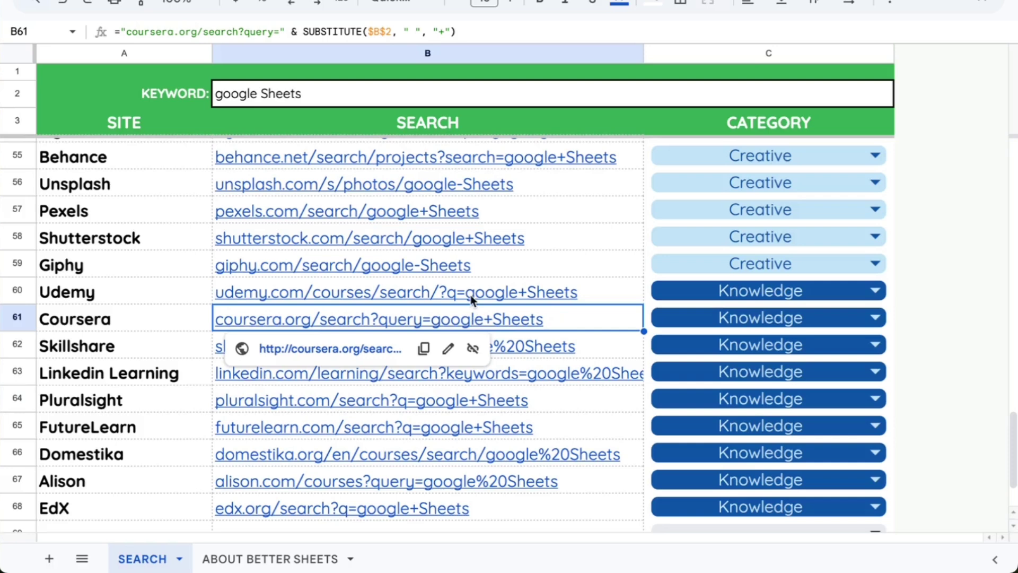
# Replace the keyword in B2 with 'spreadsheet data visualization' and check the updated Unsplash link.
pyautogui.click(298, 100)
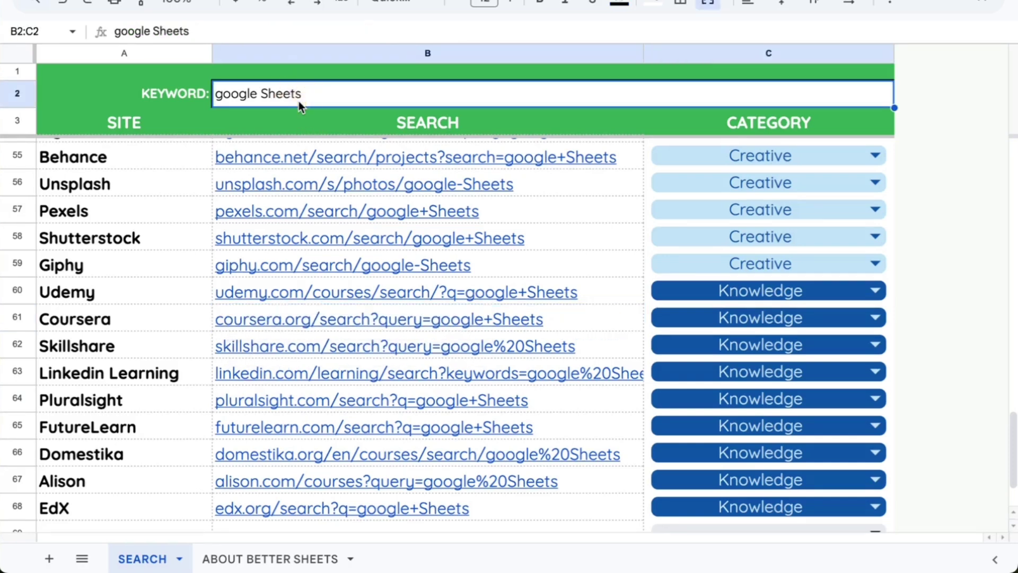
pyautogui.write('spreadsheet')
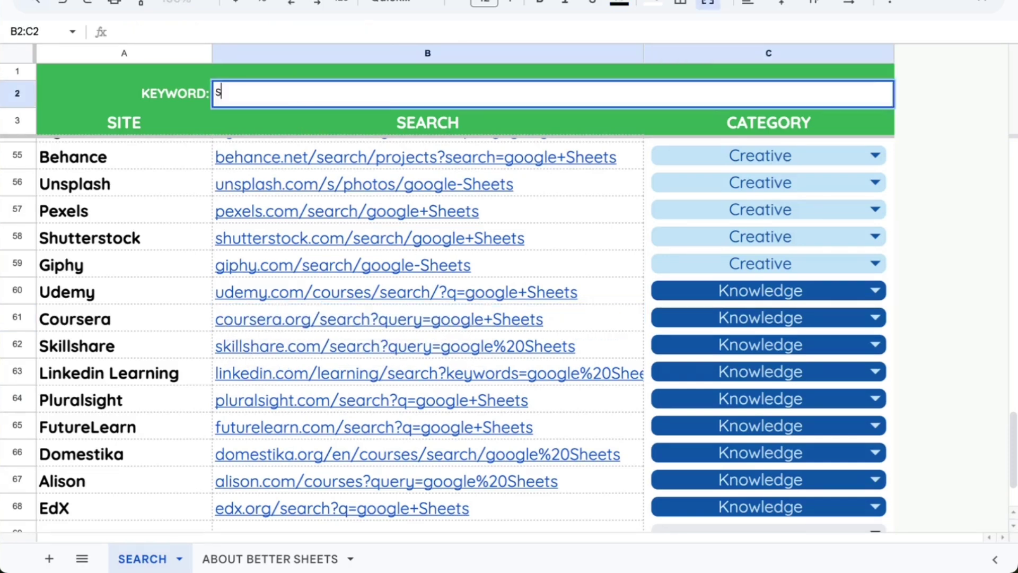
pyautogui.write(' information')
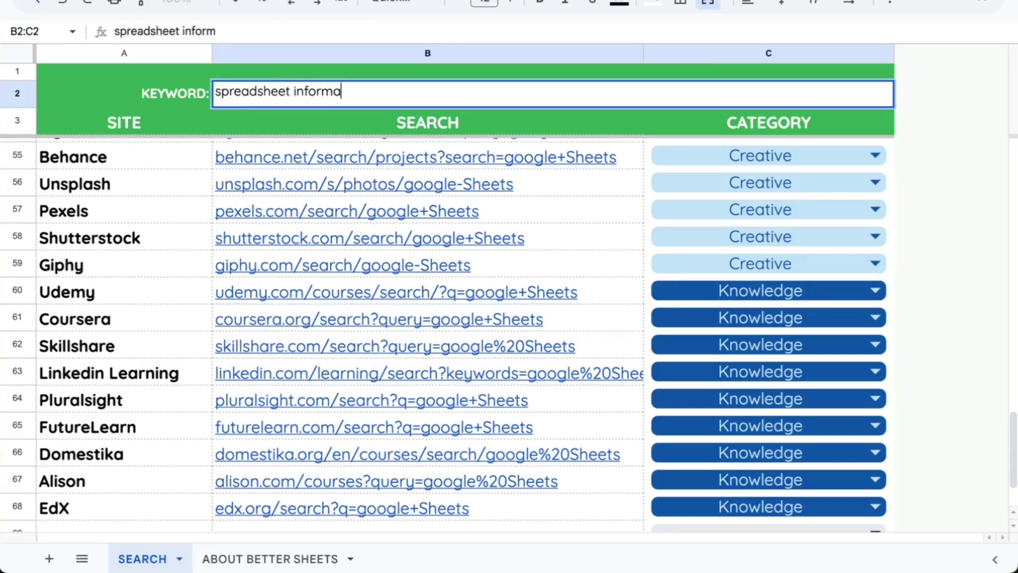
pyautogui.press('BackSpace')
pyautogui.press('BackSpace')
pyautogui.press('BackSpace')
pyautogui.press('BackSpace')
pyautogui.press('BackSpace')
pyautogui.press('BackSpace')
pyautogui.press('BackSpace')
pyautogui.press('BackSpace')
pyautogui.press('BackSpace')
pyautogui.press('BackSpace')
pyautogui.press('BackSpace')
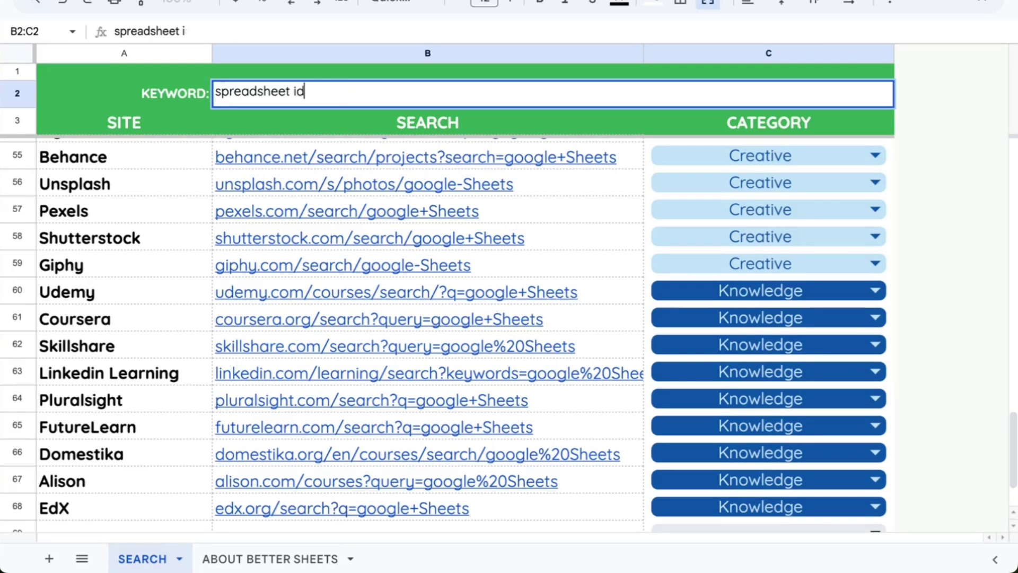
pyautogui.write('data visual')
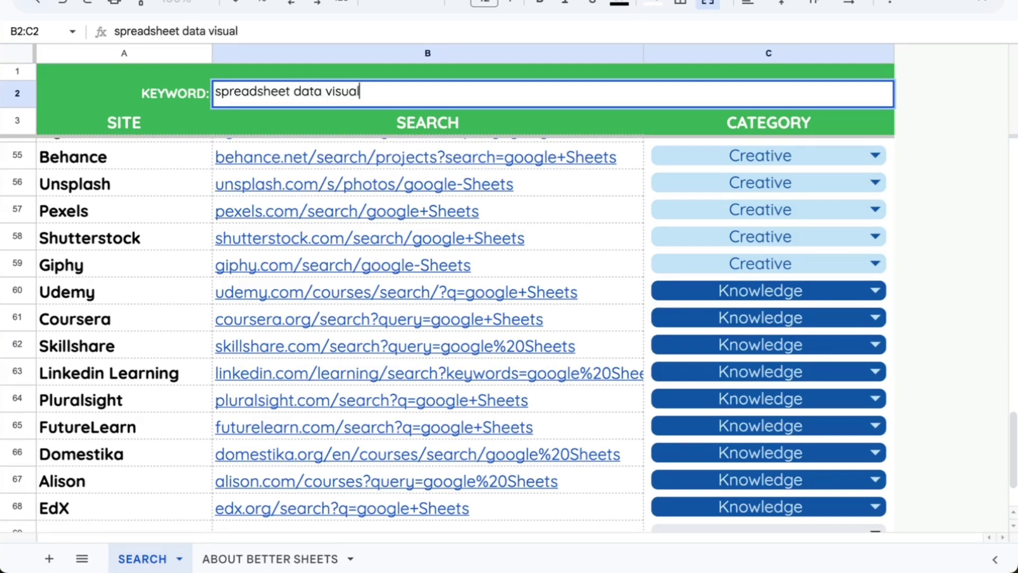
pyautogui.write('ization')
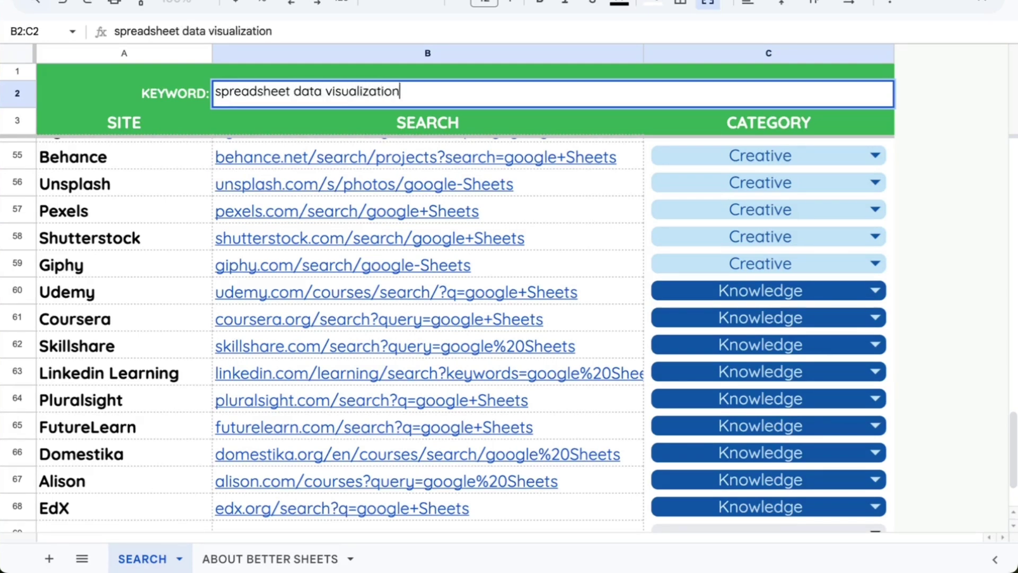
pyautogui.press('Return')
pyautogui.click(365, 180)
pyautogui.click(350, 86)
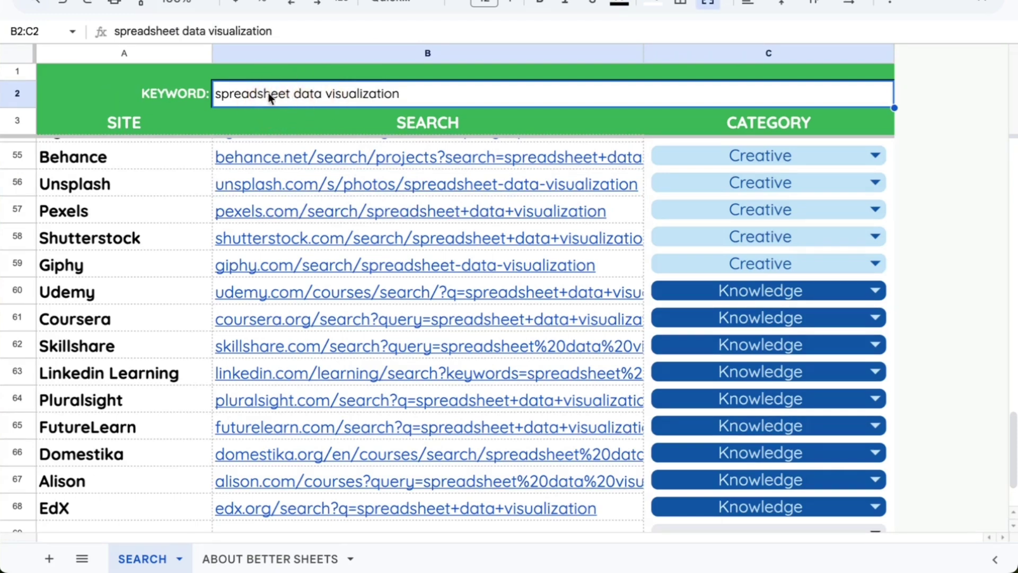
# Check the updated Twitter and Reddit search links after the keyword change.
pyautogui.moveTo(261, 195); pyautogui.dragTo(312, 164)
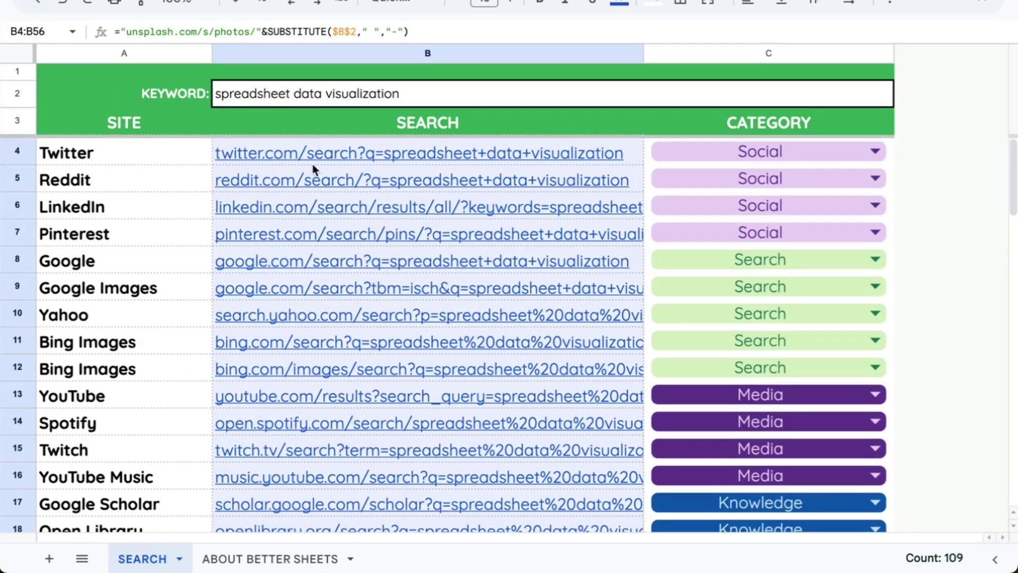
pyautogui.click(361, 287)
pyautogui.click(343, 174)
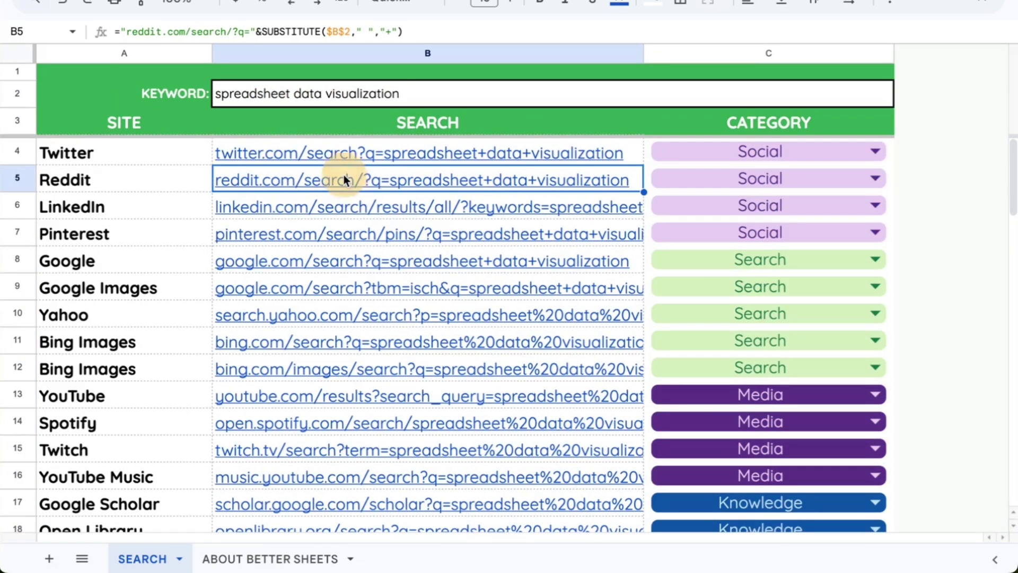
pyautogui.click(345, 163)
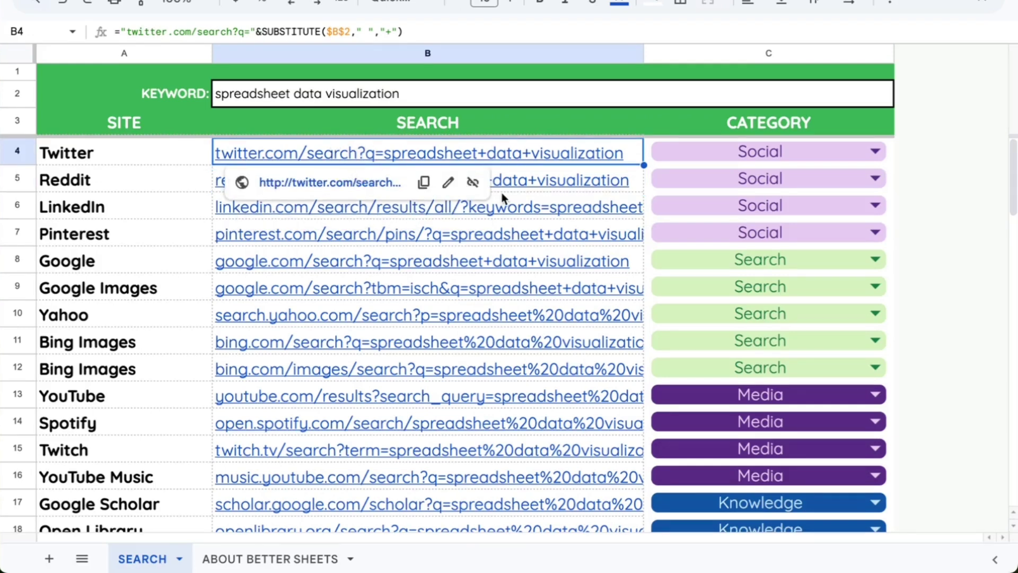
pyautogui.moveTo(367, 167); pyautogui.dragTo(367, 221)
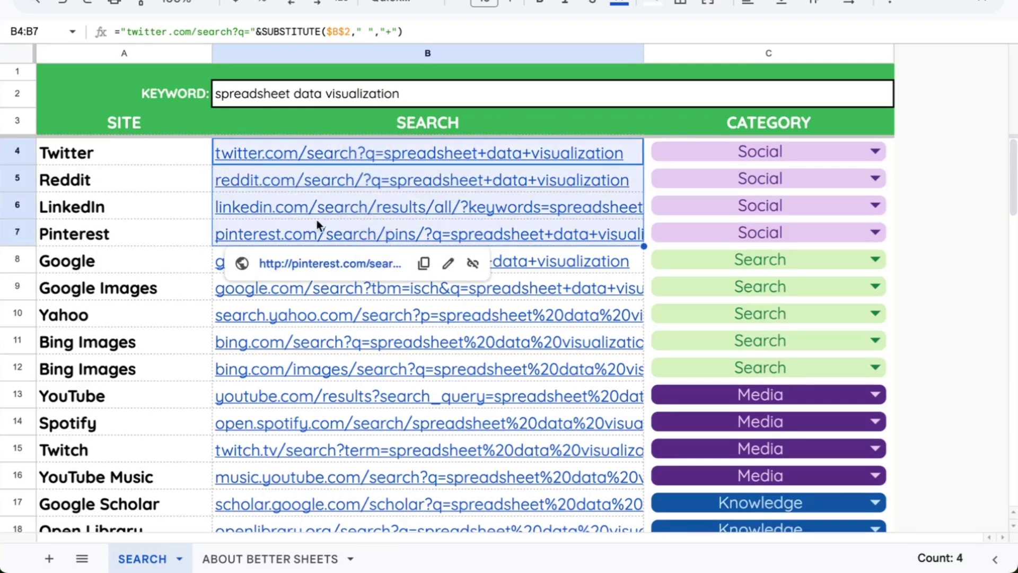
pyautogui.click(274, 174)
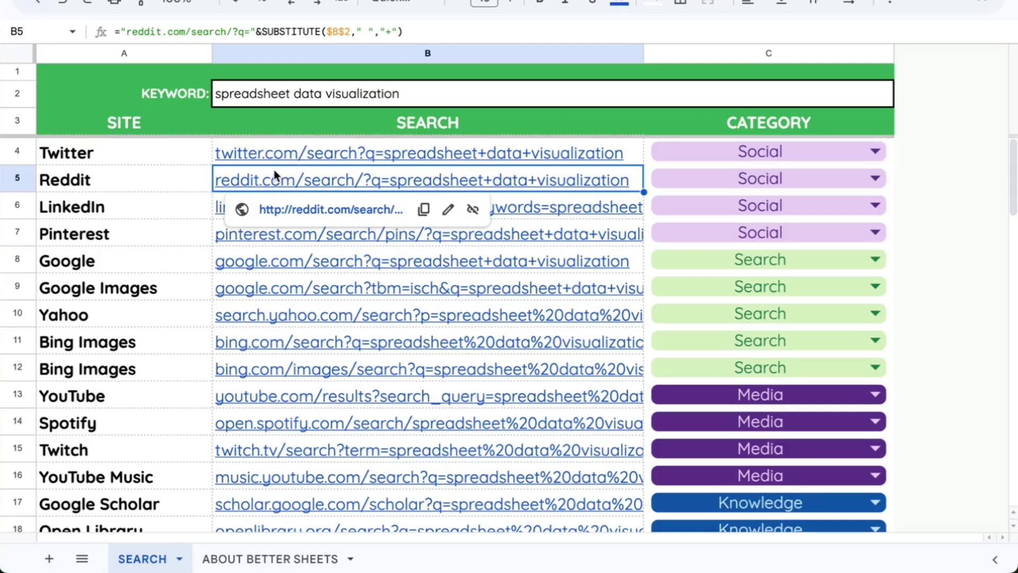
# Select the four Social links, Twitter to Pinterest, and open them all at once.
pyautogui.moveTo(260, 151); pyautogui.dragTo(261, 238)
pyautogui.moveTo(270, 179)
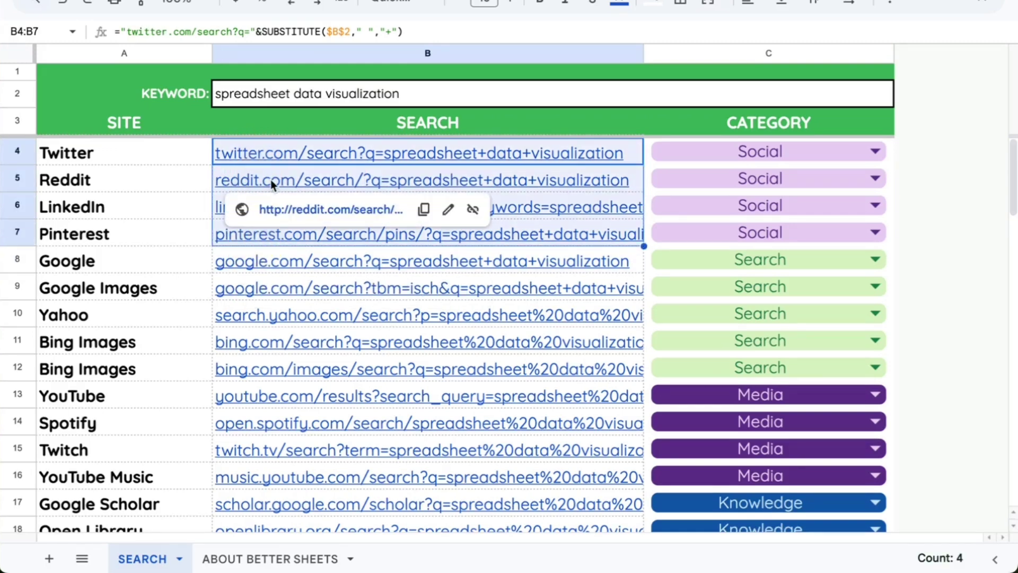
pyautogui.rightClick(327, 170)
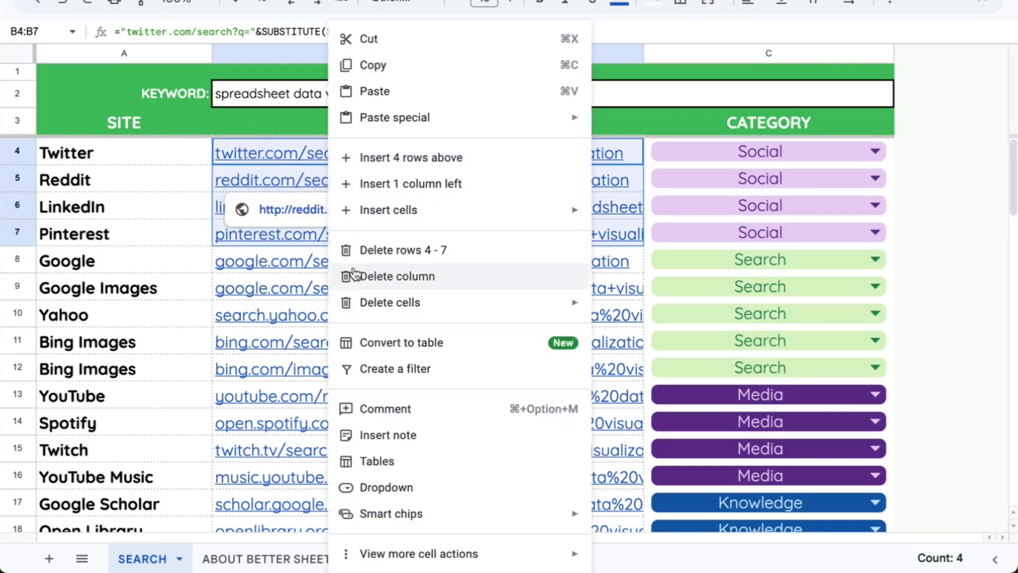
pyautogui.moveTo(443, 561)
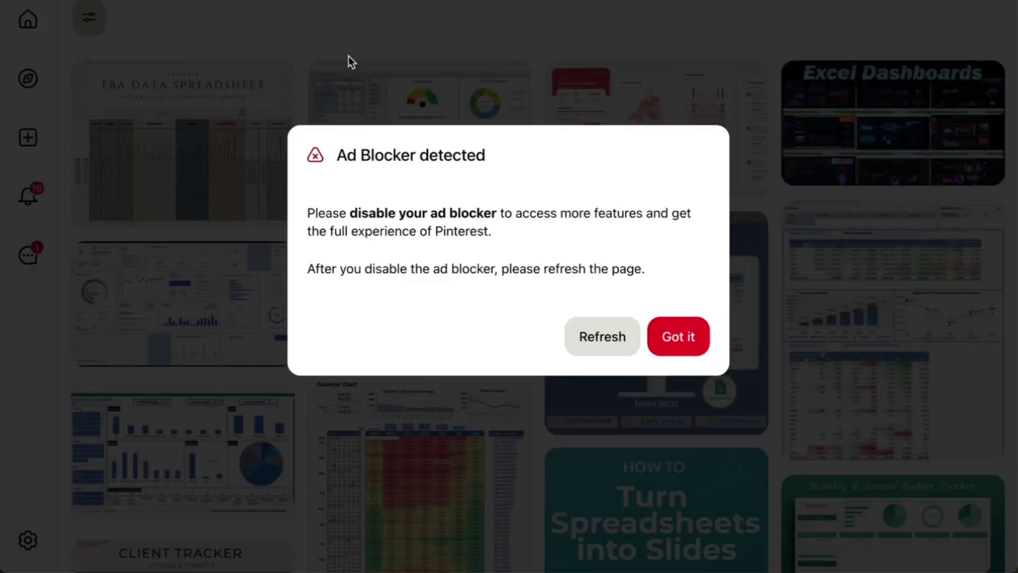
# Dismiss Pinterest's ad-blocker notice and scroll through the Reddit results for the keyword.
pyautogui.click(683, 323)
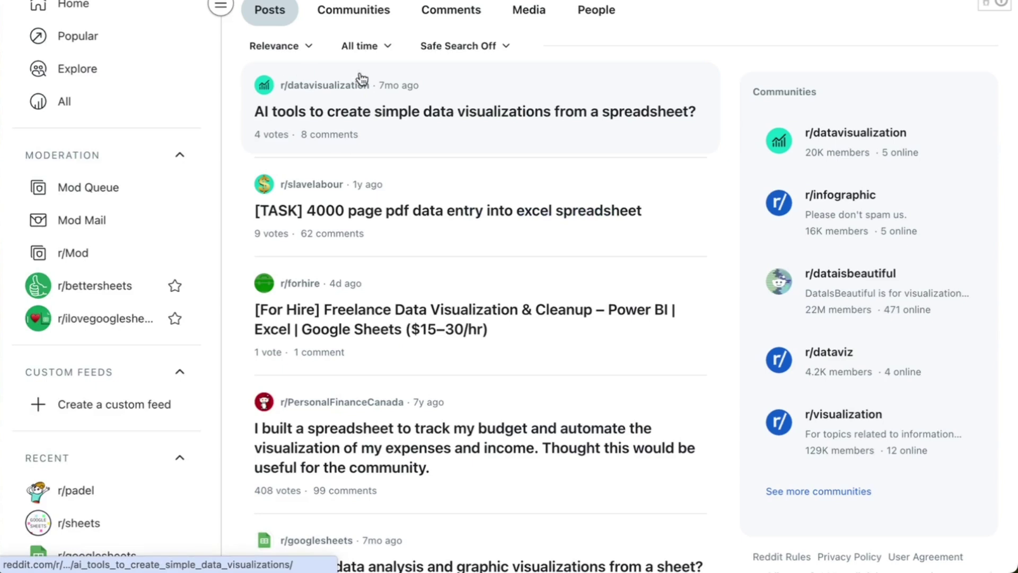
pyautogui.scroll(-3, 485, 154)
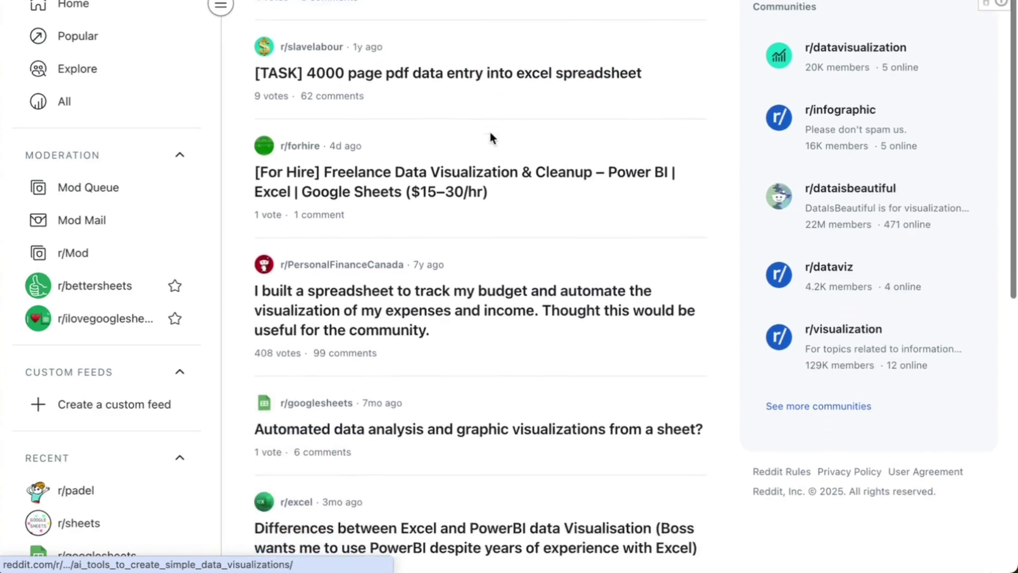
pyautogui.scroll(-4, 489, 141)
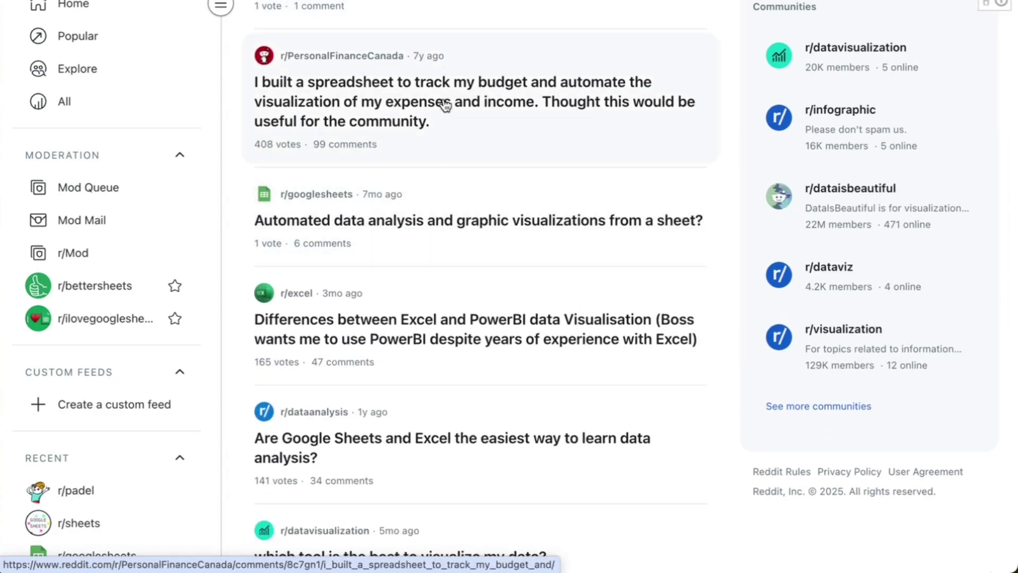
pyautogui.scroll(-2, 447, 215)
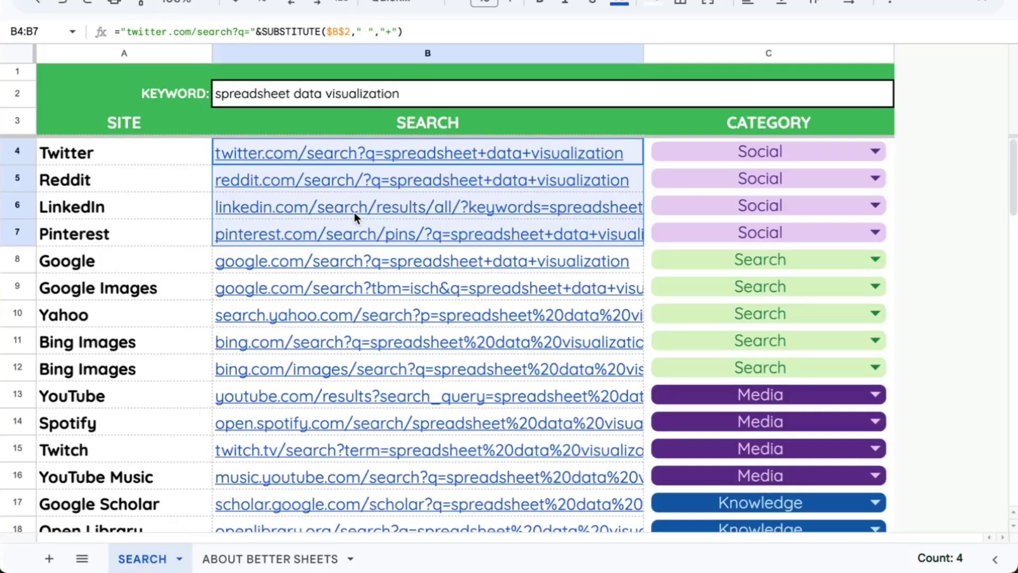
# Select the Knowledge search links from Udemy down to EdX in row 68.
pyautogui.click(371, 160)
pyautogui.keyDown('shift'); pyautogui.click(370, 346); pyautogui.keyUp('shift')
pyautogui.scroll(-10, 370, 347)
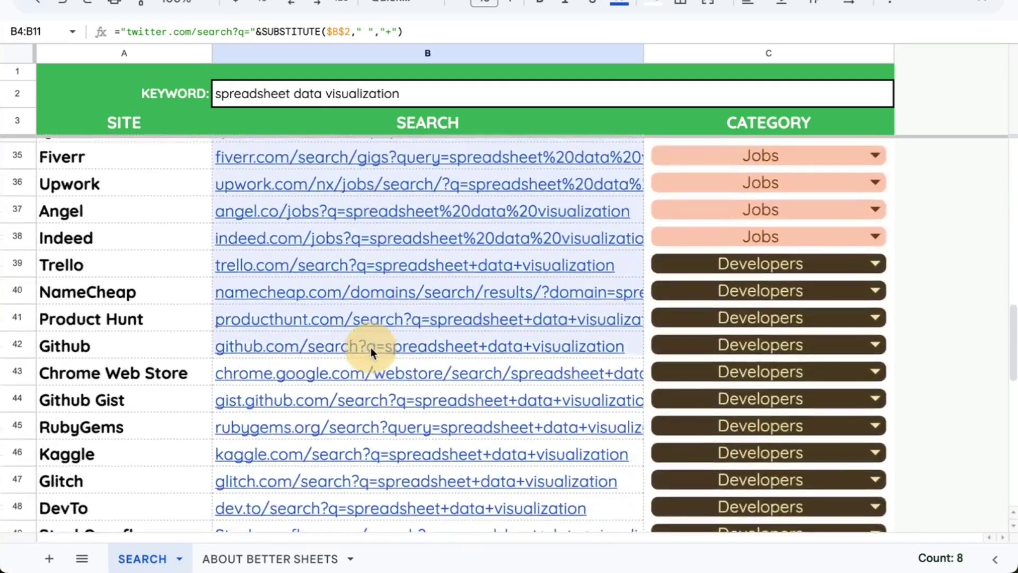
pyautogui.scroll(-5, 371, 347)
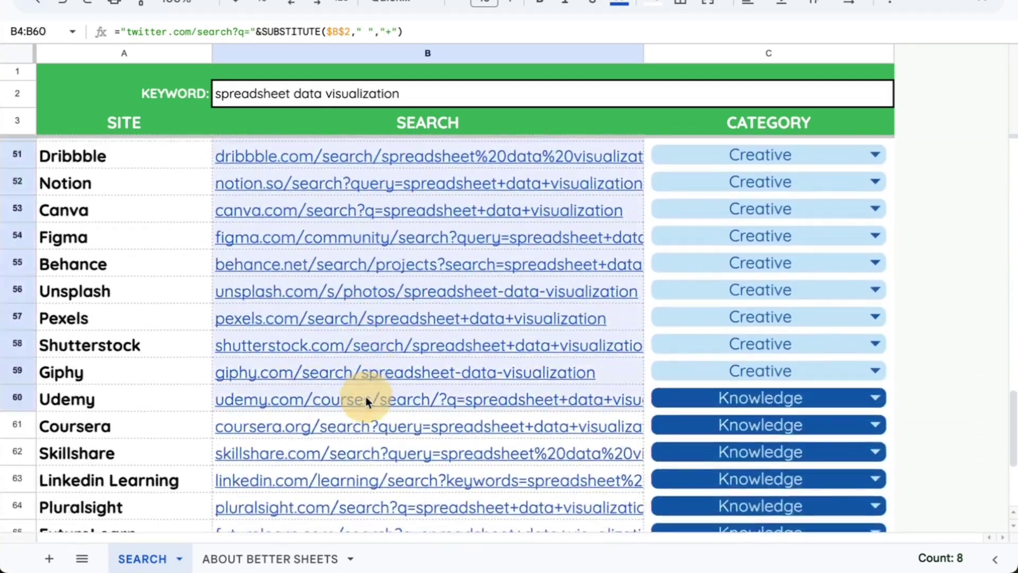
pyautogui.keyDown('shift'); pyautogui.click(365, 421); pyautogui.keyUp('shift')
pyautogui.scroll(-2, 364, 421)
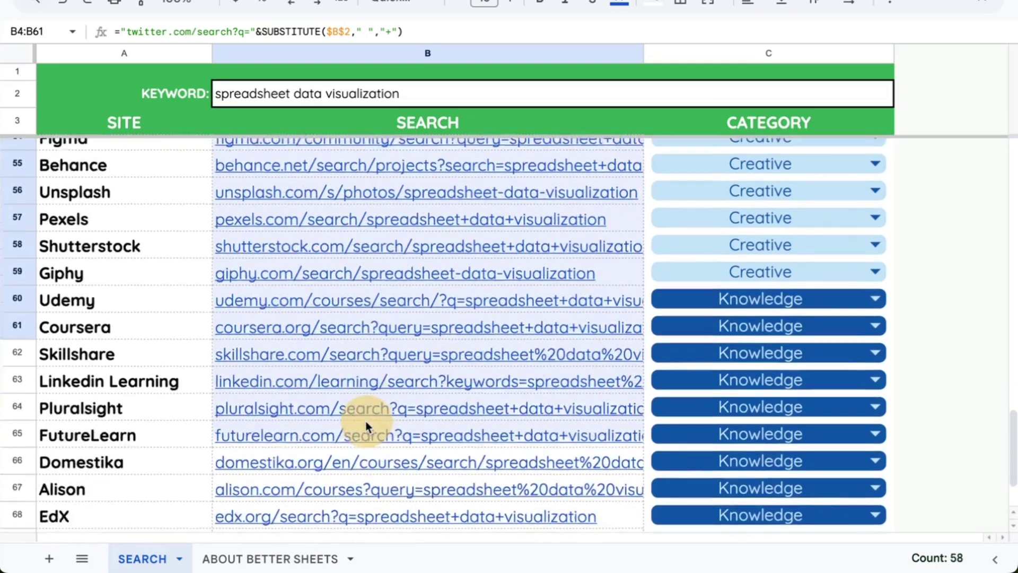
pyautogui.scroll(-2, 364, 421)
pyautogui.keyDown('shift'); pyautogui.click(364, 422); pyautogui.keyUp('shift')
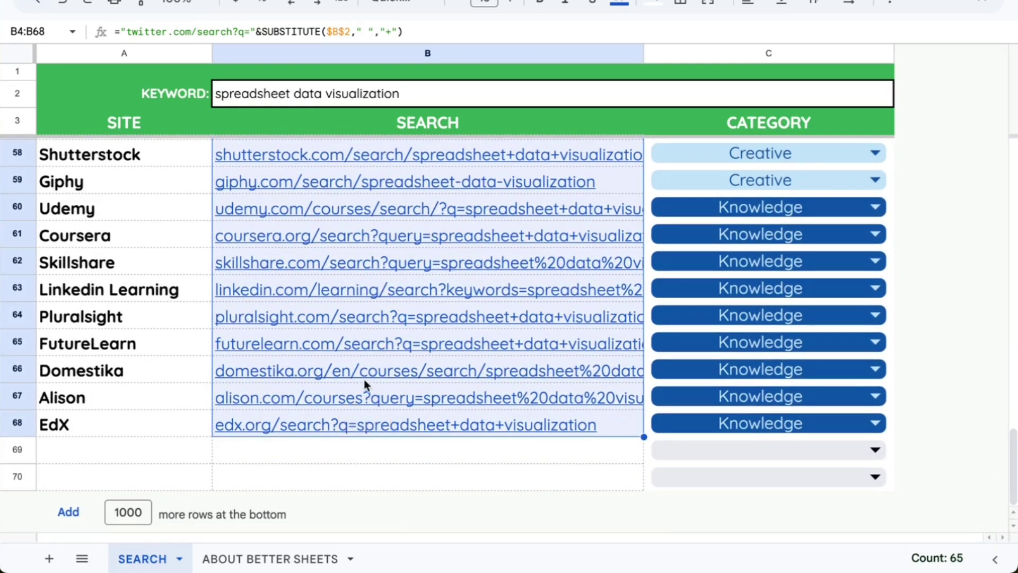
pyautogui.click(291, 202)
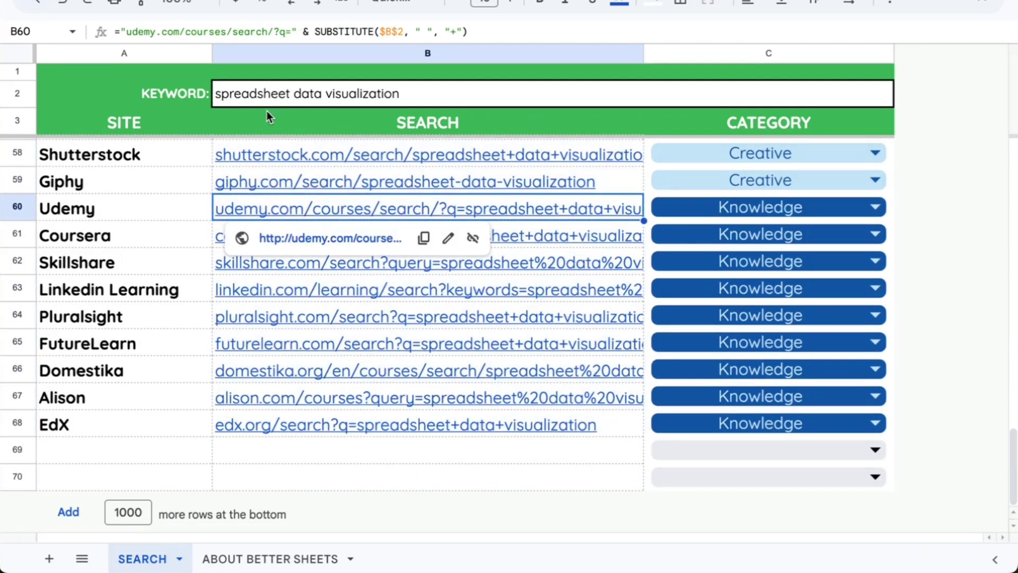
pyautogui.moveTo(279, 199); pyautogui.dragTo(265, 420)
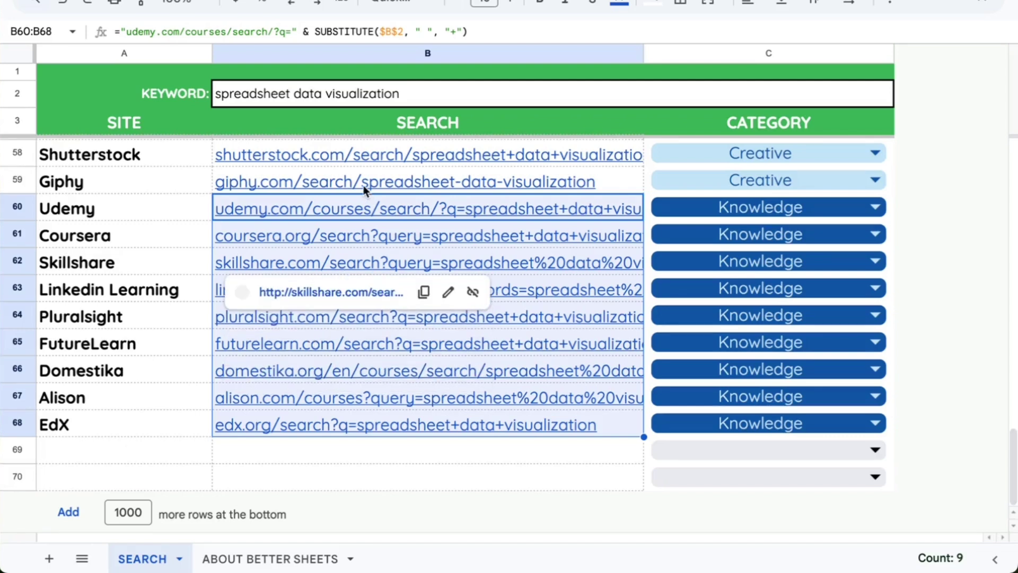
# Set the keyword to 'google sheets', then reselect the Udemy-to-EdX links to open them.
pyautogui.click(403, 99)
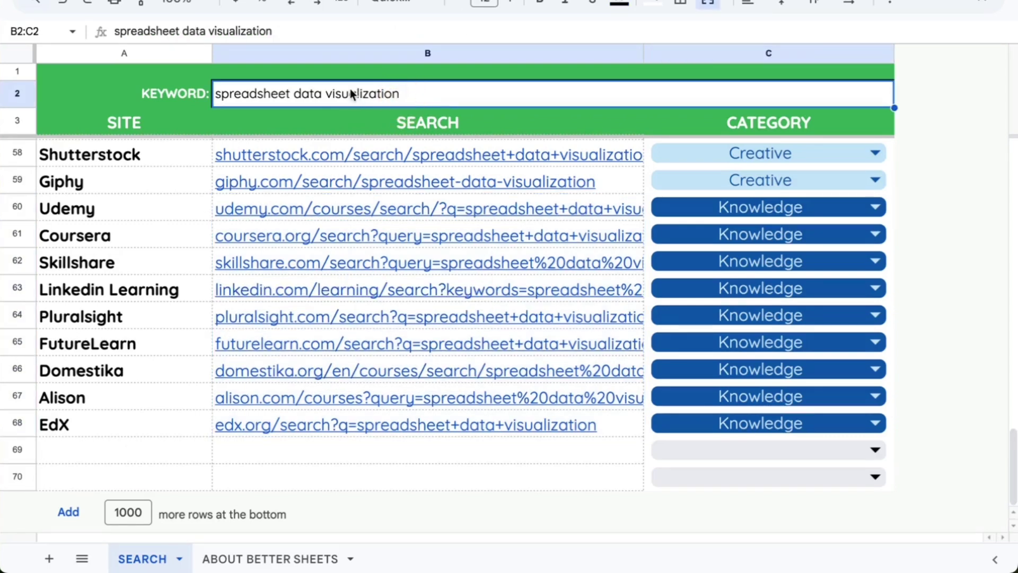
pyautogui.write('google sheets')
pyautogui.press('Return')
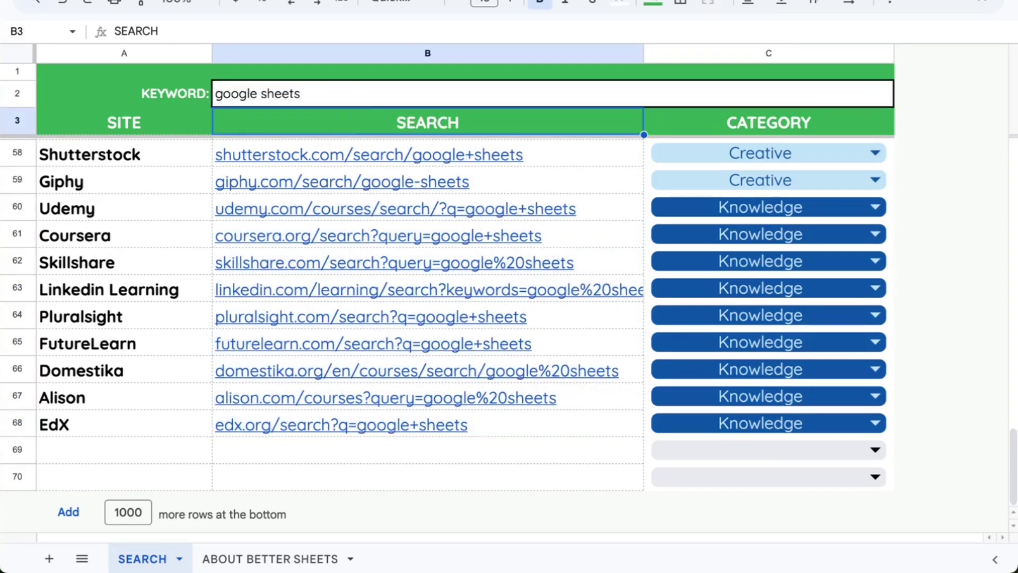
pyautogui.moveTo(275, 423); pyautogui.dragTo(305, 211)
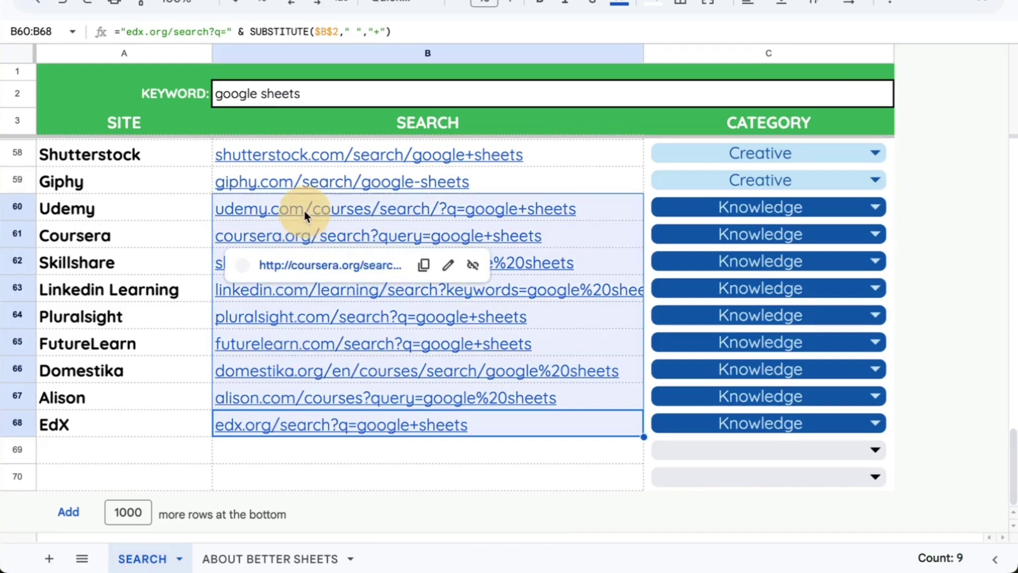
pyautogui.rightClick(305, 211)
# Scroll through the edX and Alison 'google sheets' course results.
pyautogui.moveTo(452, 563)
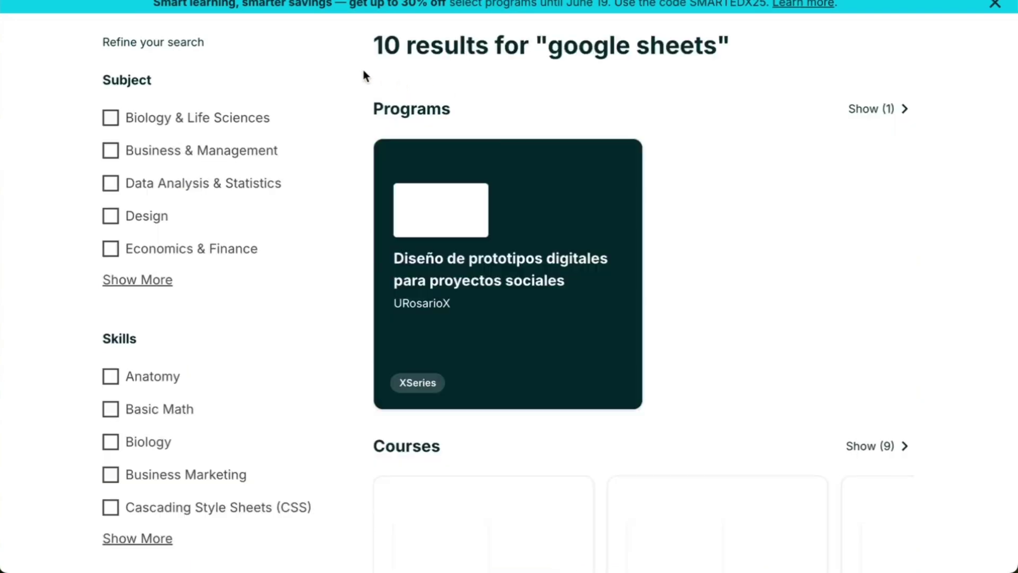
pyautogui.scroll(-6, 332, 100)
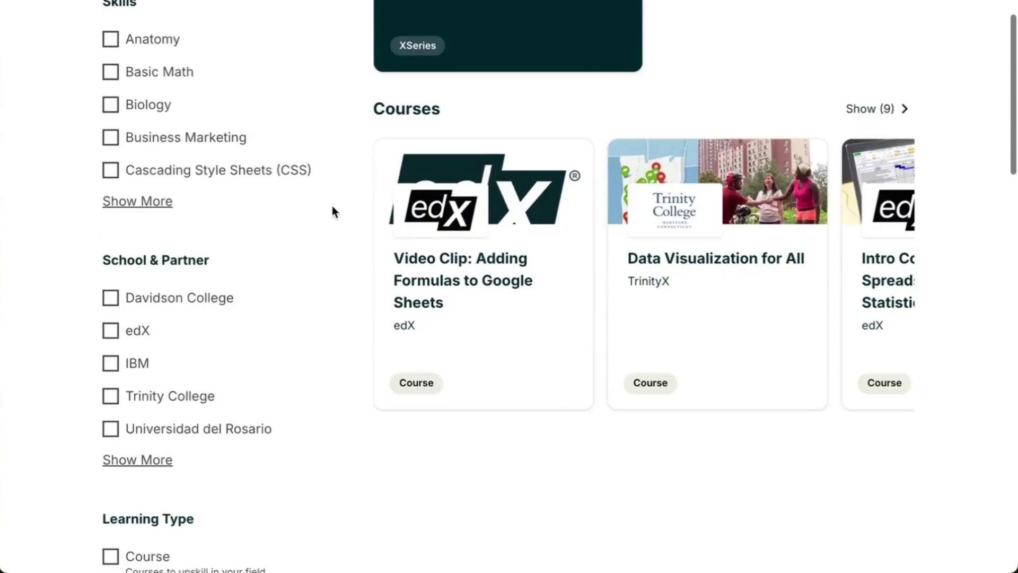
pyautogui.scroll(5, 332, 212)
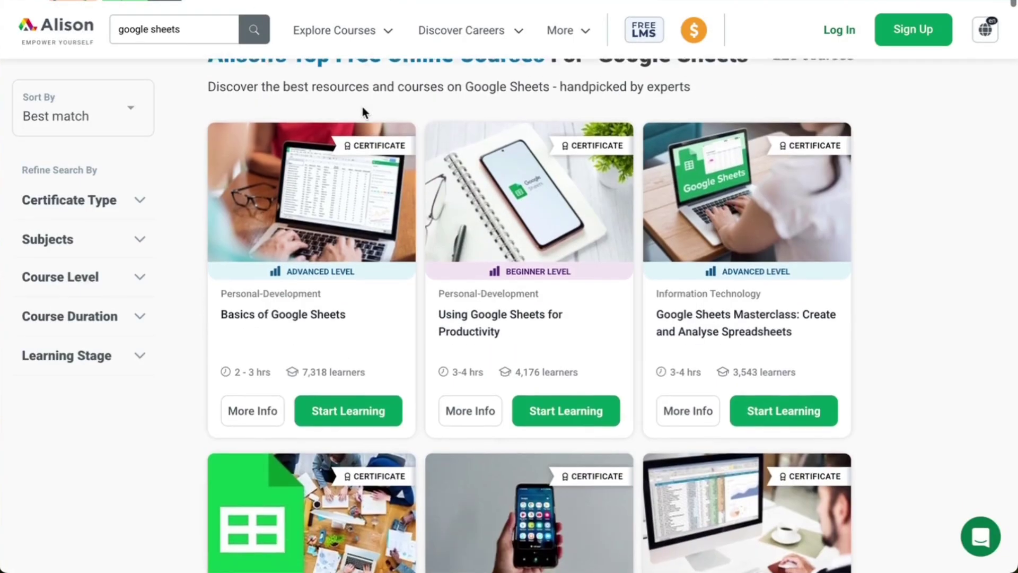
pyautogui.scroll(-1, 364, 109)
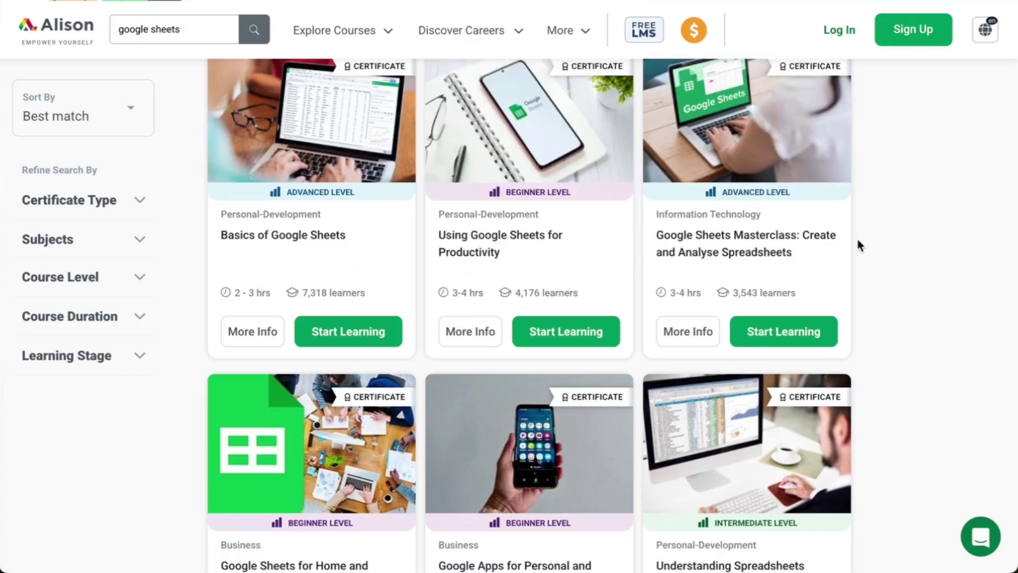
pyautogui.scroll(-3, 857, 246)
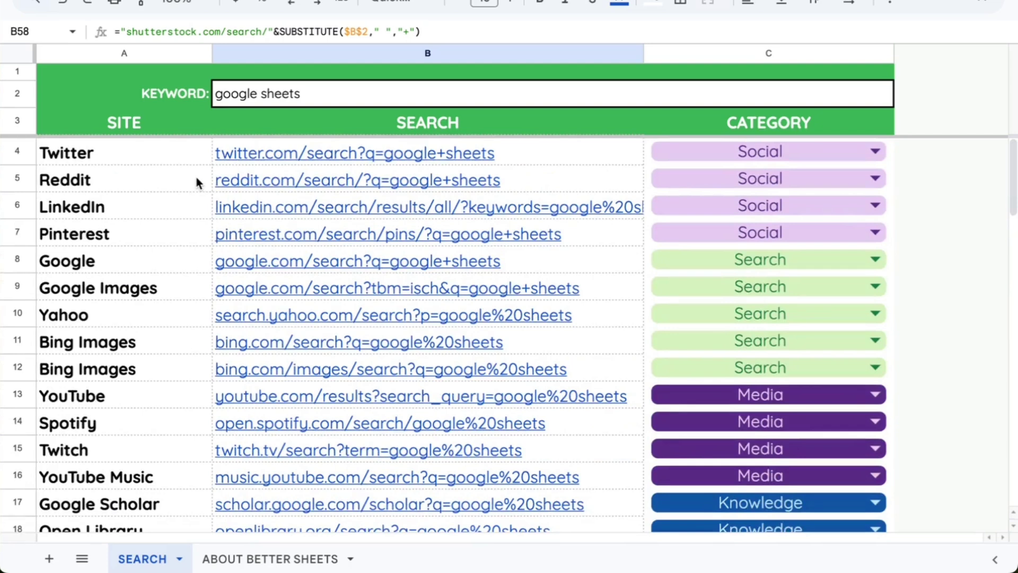
# Duplicate the SEARCH sheet and rename the copy SEARCH_SOME.
pyautogui.click(196, 177)
pyautogui.click(287, 154)
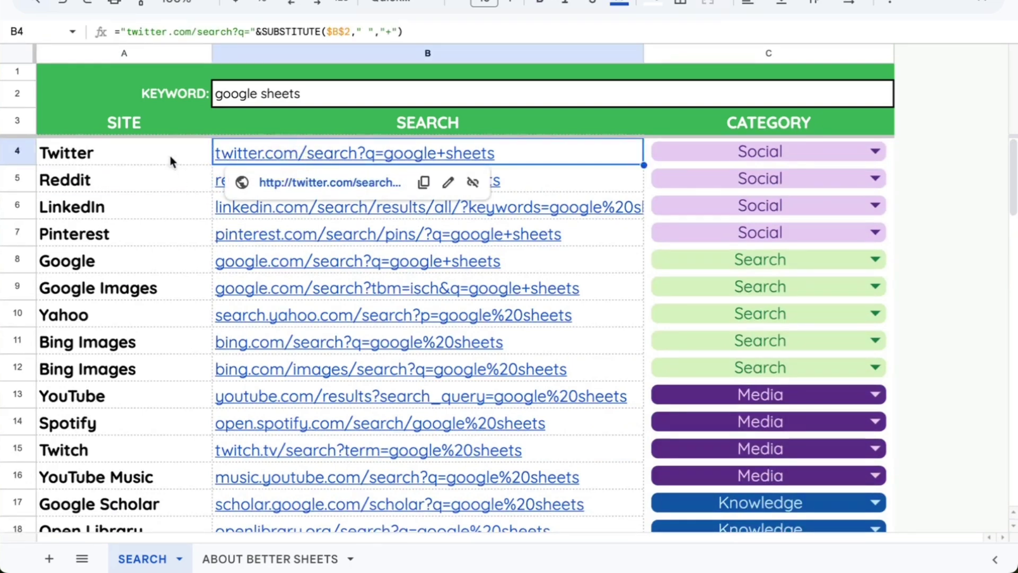
pyautogui.moveTo(171, 159); pyautogui.dragTo(159, 180)
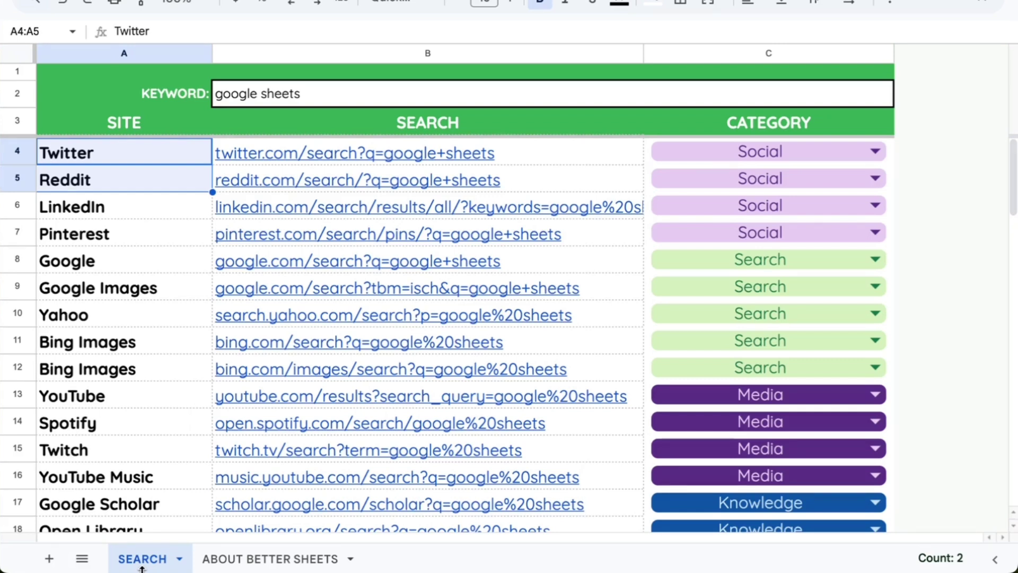
pyautogui.click(178, 558)
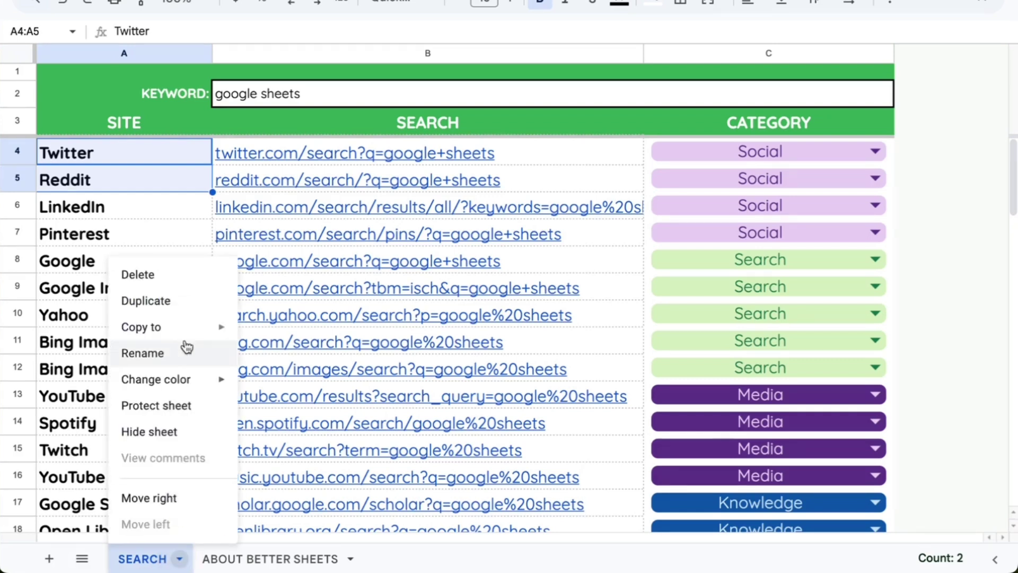
pyautogui.click(192, 311)
pyautogui.doubleClick(249, 559)
pyautogui.write('SEA')
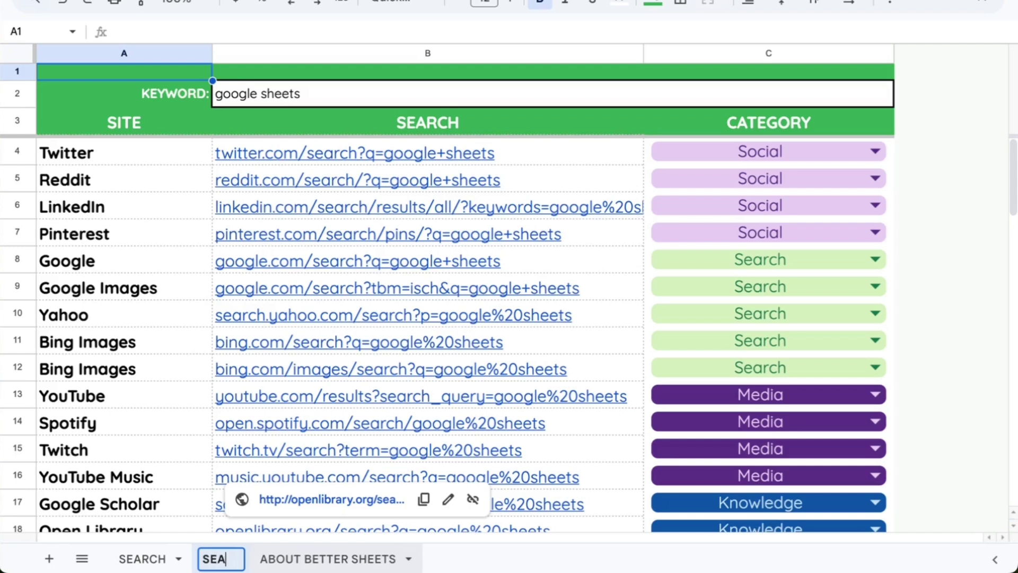
pyautogui.write('RCH_SOME')
pyautogui.press('Return')
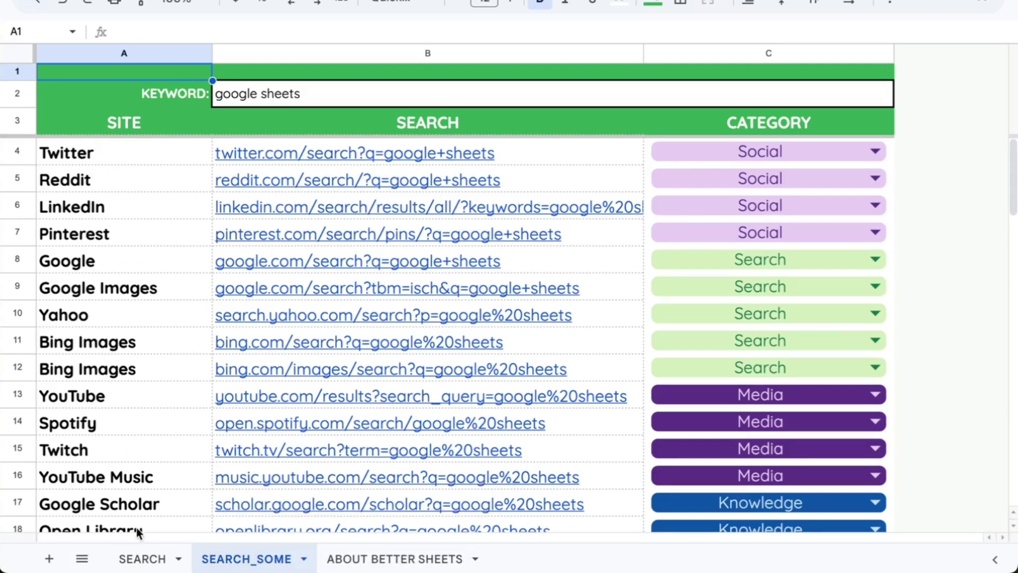
# Back on SEARCH, select the links in rows 4–16 and from Google Images to Bing Images.
pyautogui.click(144, 558)
pyautogui.moveTo(358, 159); pyautogui.dragTo(355, 477)
pyautogui.click(354, 297)
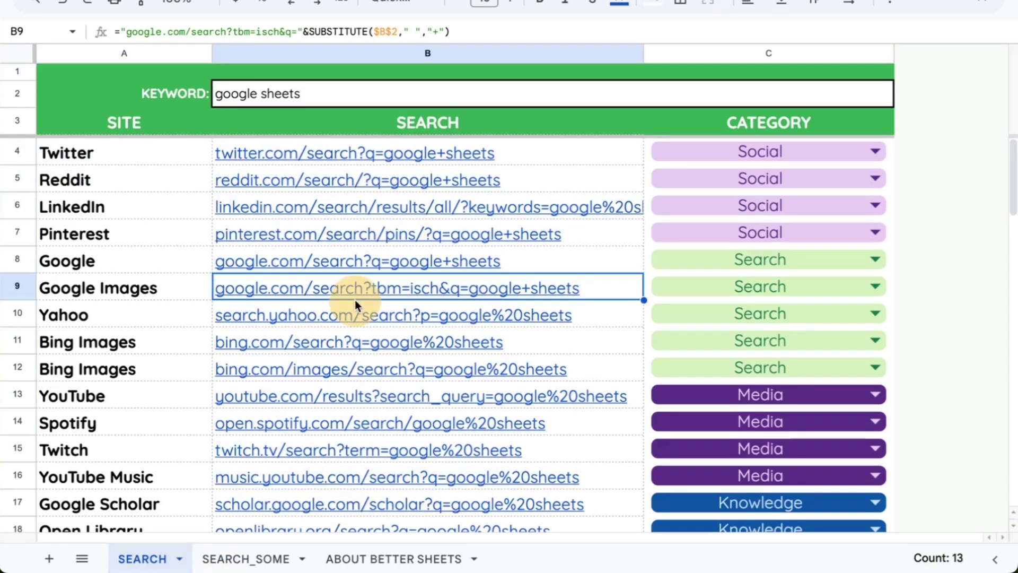
pyautogui.moveTo(379, 286); pyautogui.dragTo(379, 360)
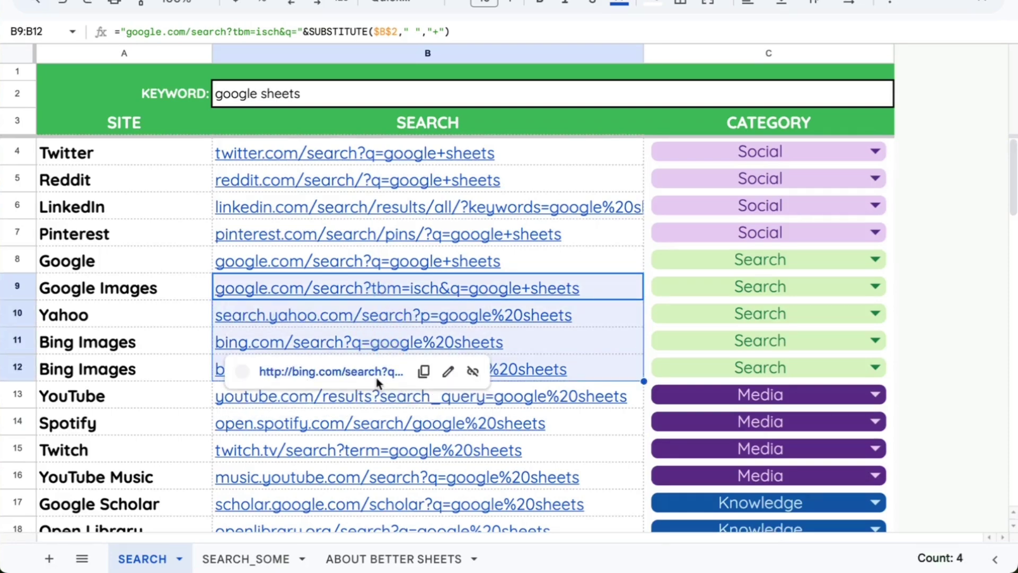
pyautogui.click(133, 286)
pyautogui.click(336, 266)
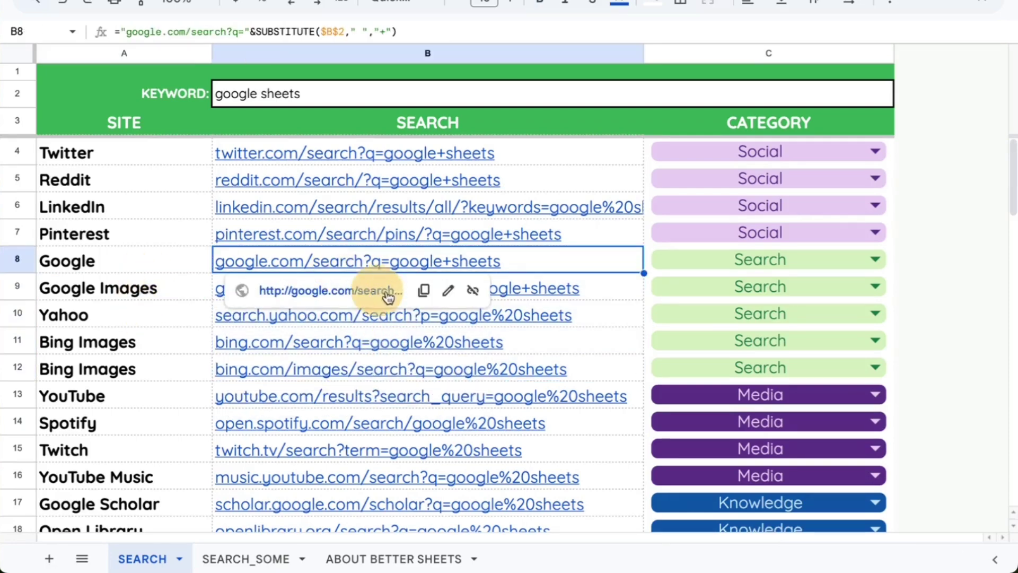
pyautogui.scroll(-5, 282, 482)
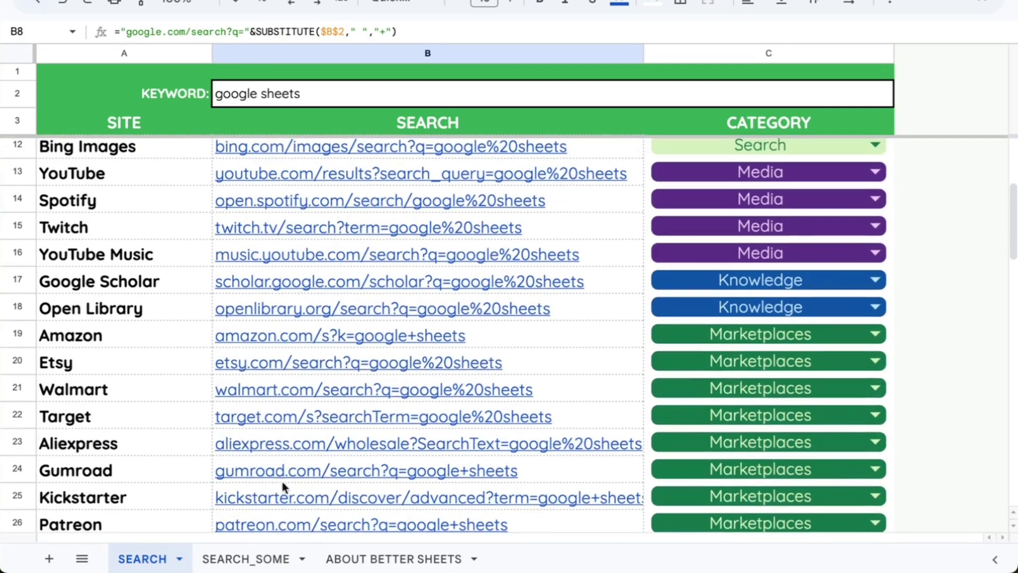
# On SEARCH_SOME, insert a narrow first column and turn A4:A70 into checkboxes.
pyautogui.click(245, 559)
pyautogui.rightClick(159, 53)
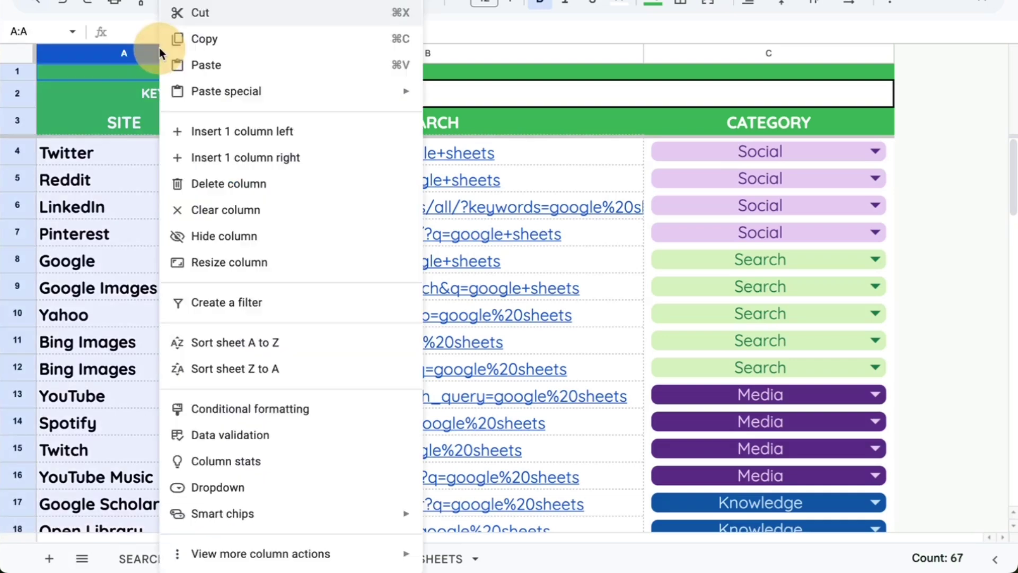
pyautogui.click(291, 133)
pyautogui.moveTo(216, 54); pyautogui.dragTo(77, 55)
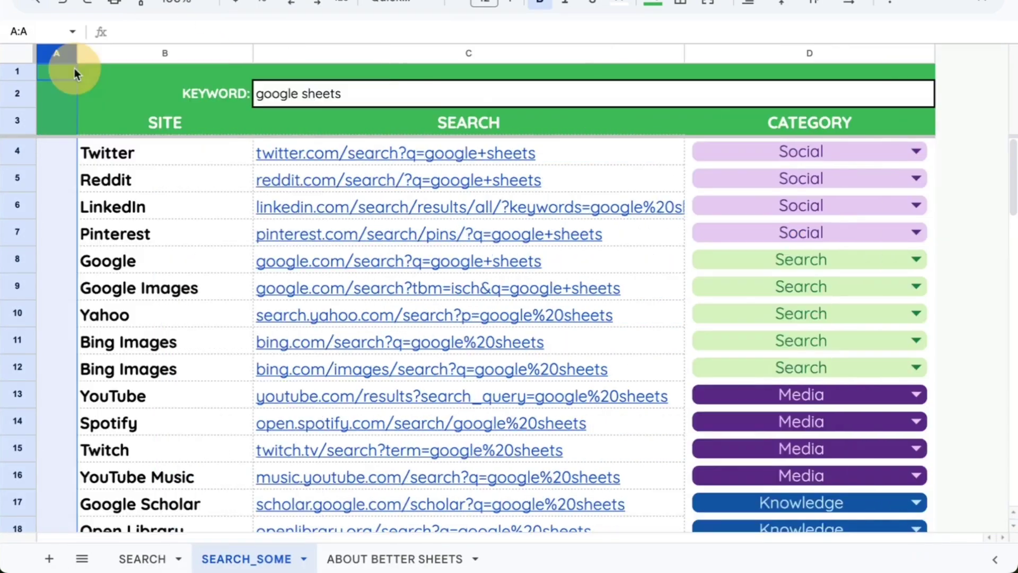
pyautogui.click(68, 153)
pyautogui.hotkey('ctrl', 'shift', 'Down')
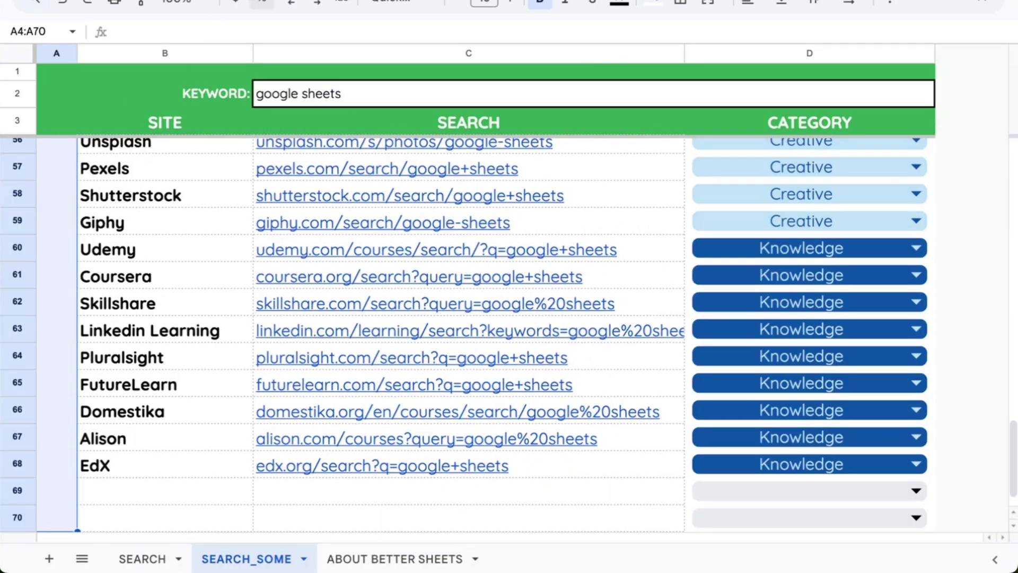
pyautogui.click(164, 0)
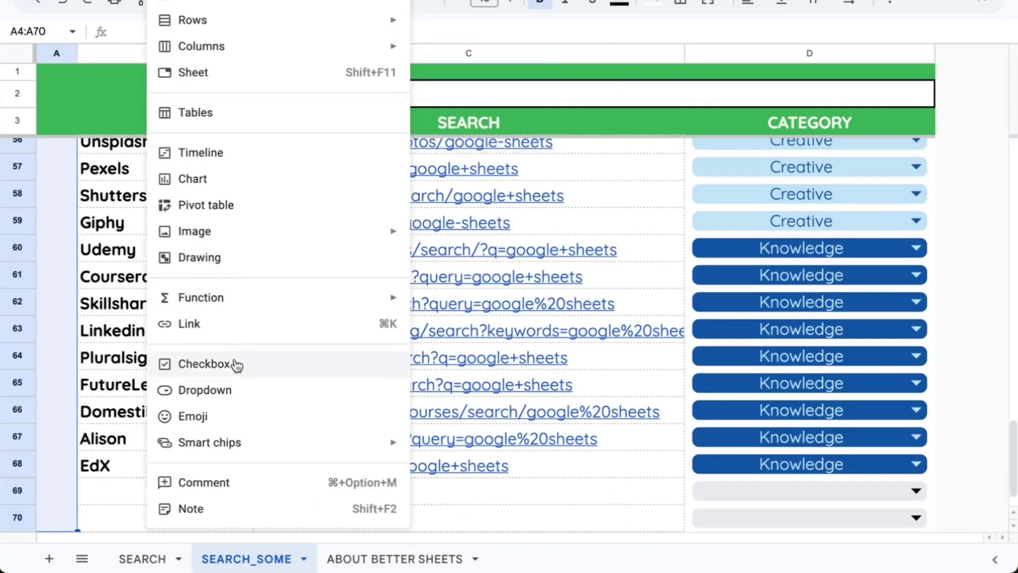
pyautogui.click(234, 364)
# Try the Twitter and Twitch checkboxes, leave Twitch unticked, and tick Amazon.
pyautogui.scroll(15, 271, 240)
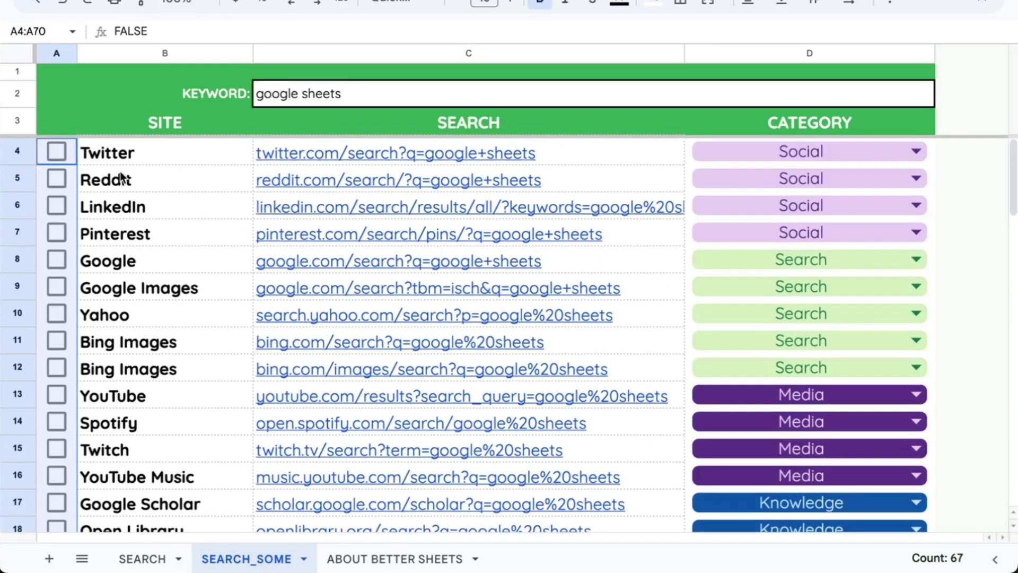
pyautogui.click(81, 175)
pyautogui.click(64, 158)
pyautogui.click(53, 155)
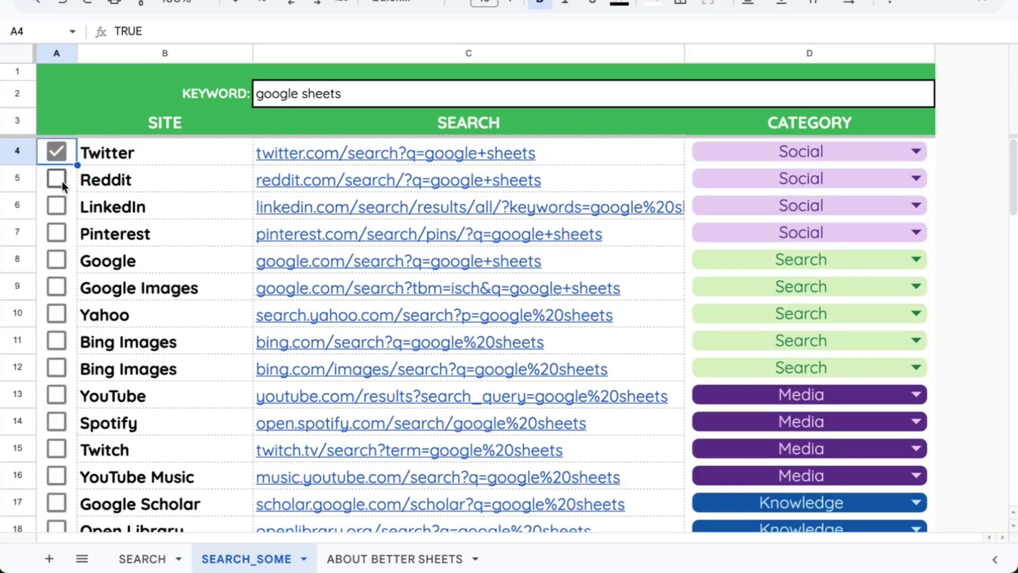
pyautogui.scroll(-3, 103, 390)
pyautogui.click(56, 311)
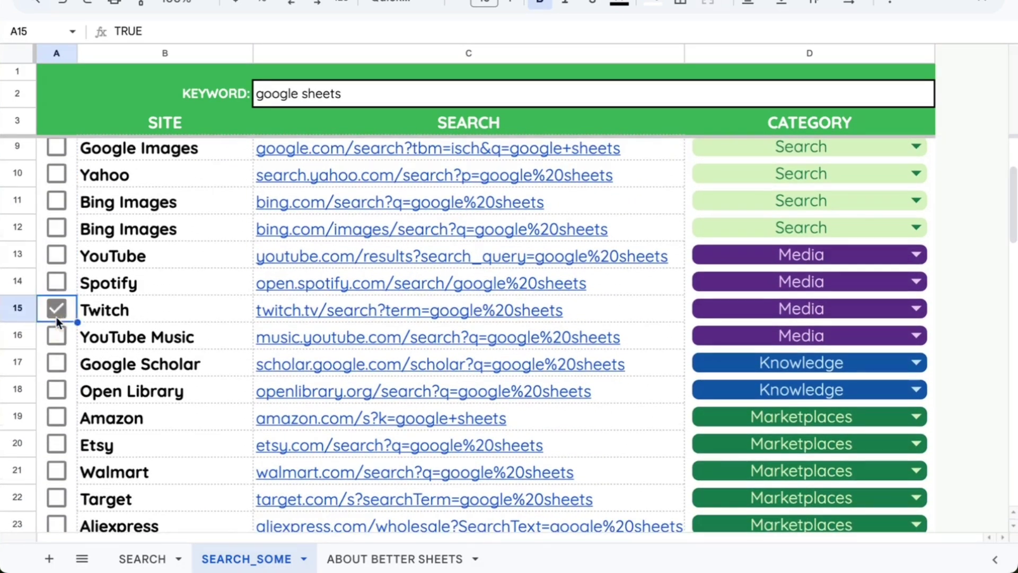
pyautogui.scroll(-4, 56, 317)
pyautogui.click(56, 235)
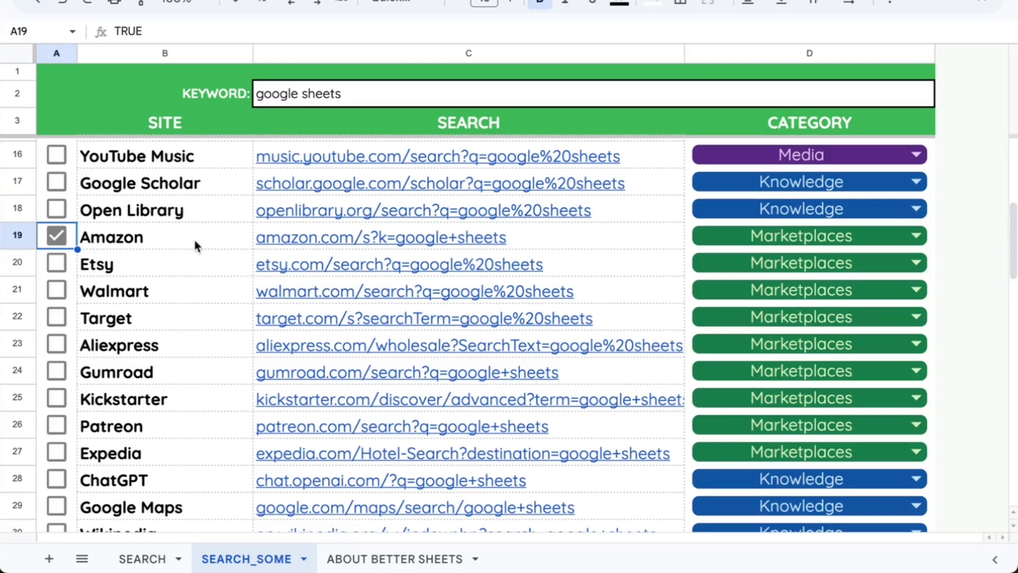
pyautogui.scroll(6, 121, 255)
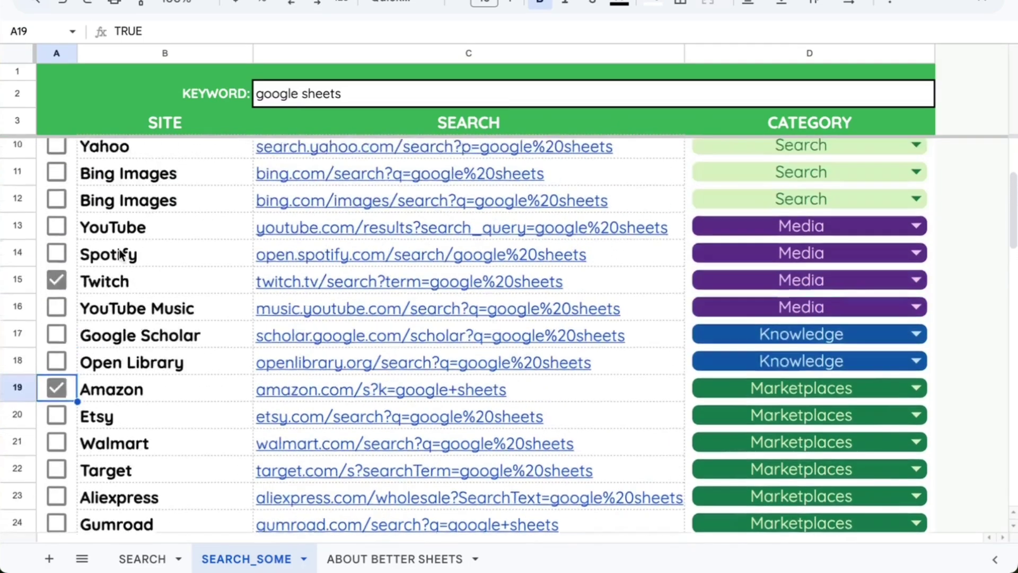
pyautogui.click(53, 409)
pyautogui.scroll(1, 68, 345)
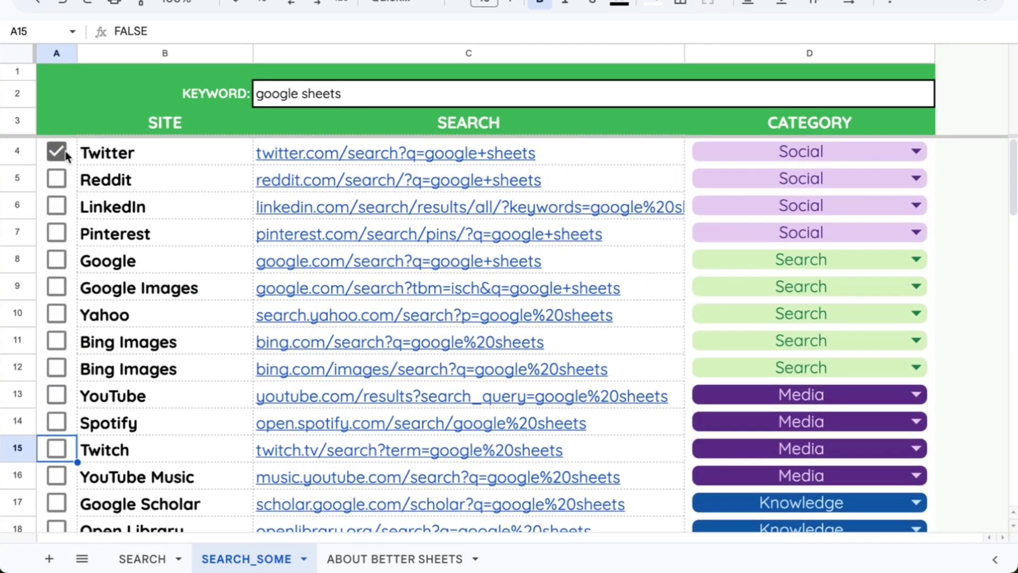
pyautogui.hotkey('ctrl', 'Up')
pyautogui.scroll(-7, 147, 422)
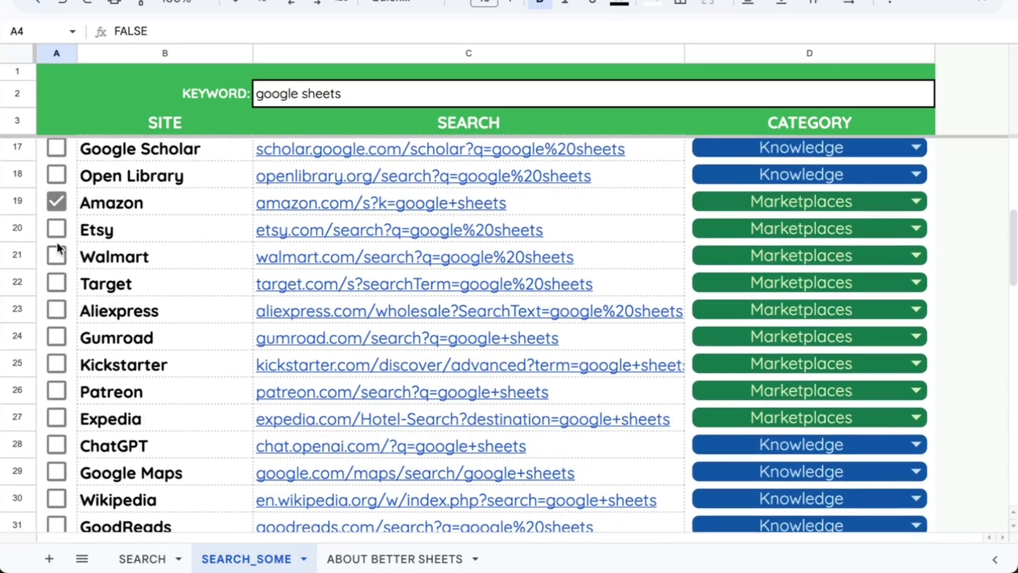
# Tick Etsy, Walmart, Target, Gumroad, Aliexpress, Kickstarter, Patreon and Expedia.
pyautogui.click(57, 229)
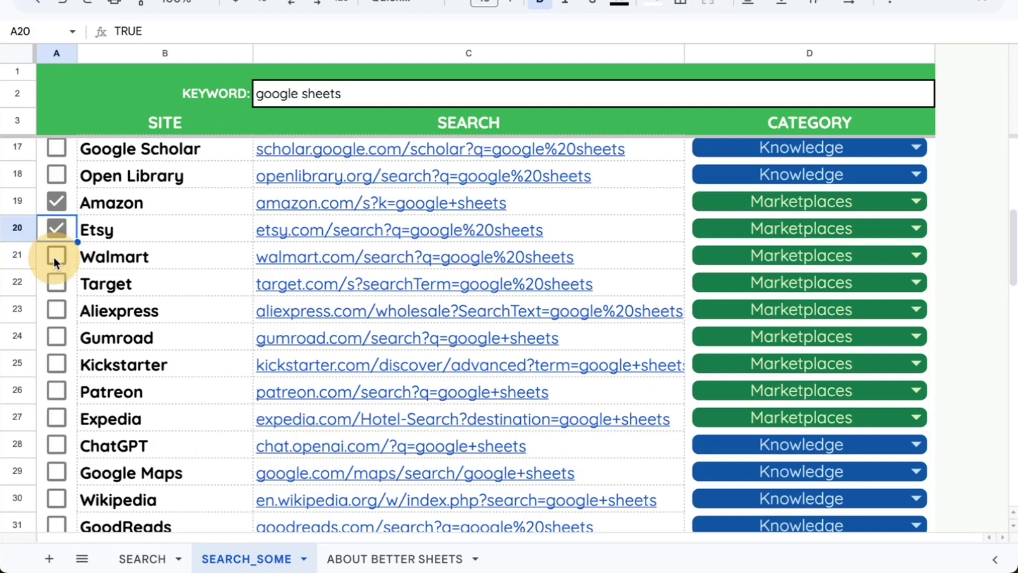
pyautogui.click(57, 257)
pyautogui.click(56, 284)
pyautogui.click(56, 337)
pyautogui.click(56, 310)
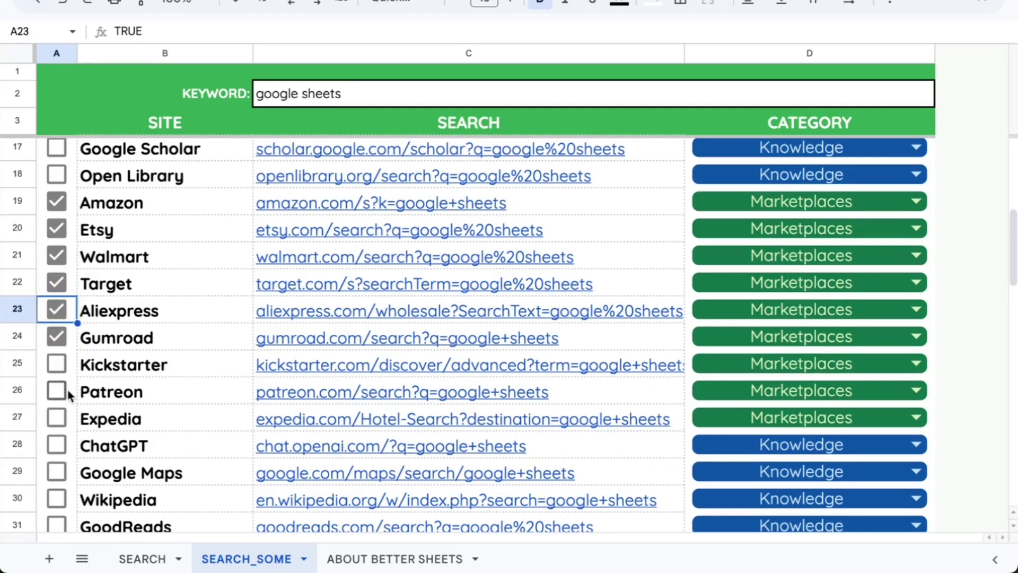
pyautogui.click(57, 364)
pyautogui.click(56, 391)
pyautogui.click(56, 418)
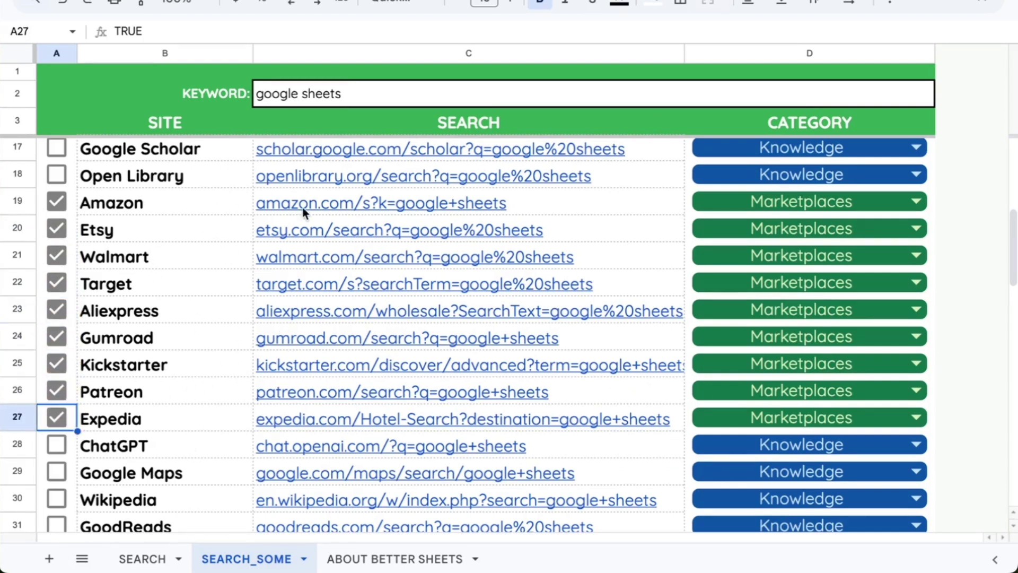
pyautogui.moveTo(303, 207); pyautogui.dragTo(316, 430)
pyautogui.scroll(5, 422, 274)
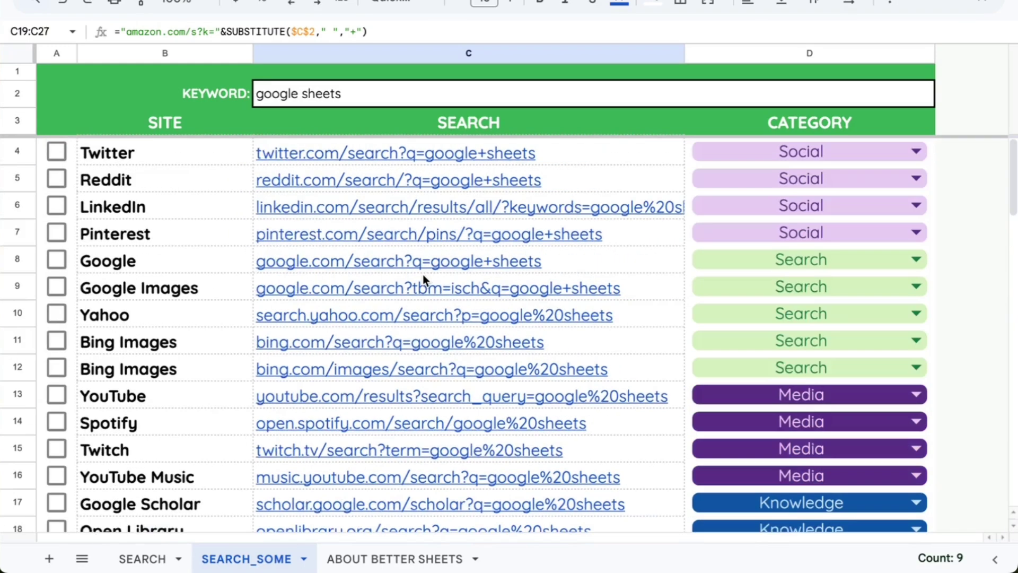
# Insert an empty column before SITE and move it to the sheet's far left.
pyautogui.click(16, 148)
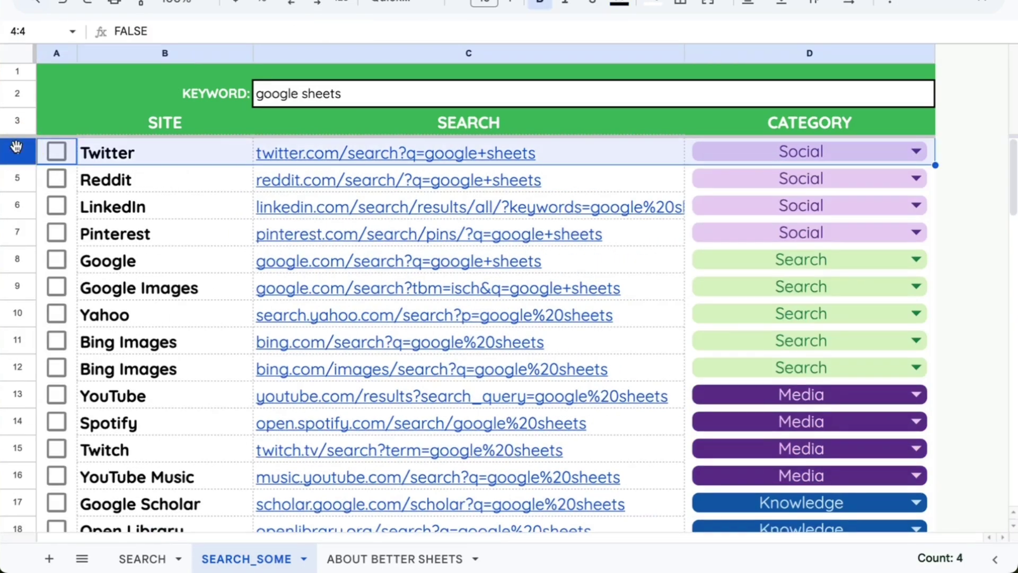
pyautogui.rightClick(21, 158)
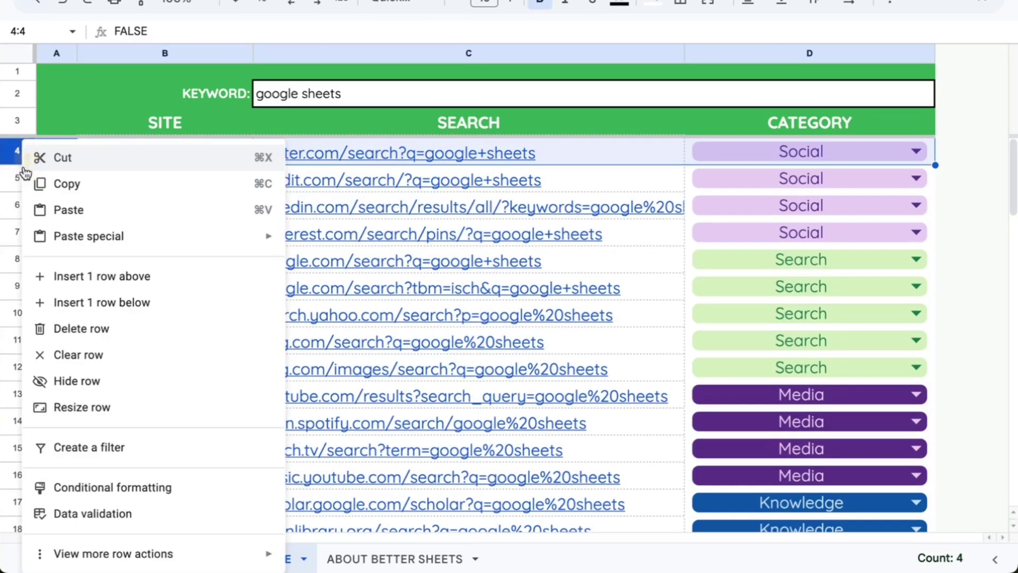
pyautogui.click(414, 159)
pyautogui.click(711, 56)
pyautogui.rightClick(711, 55)
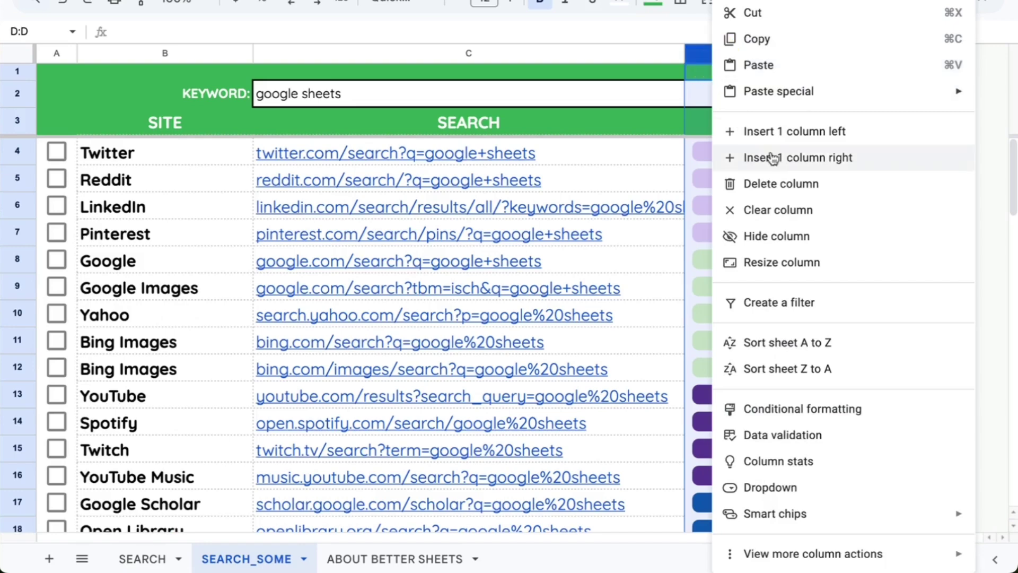
pyautogui.click(780, 160)
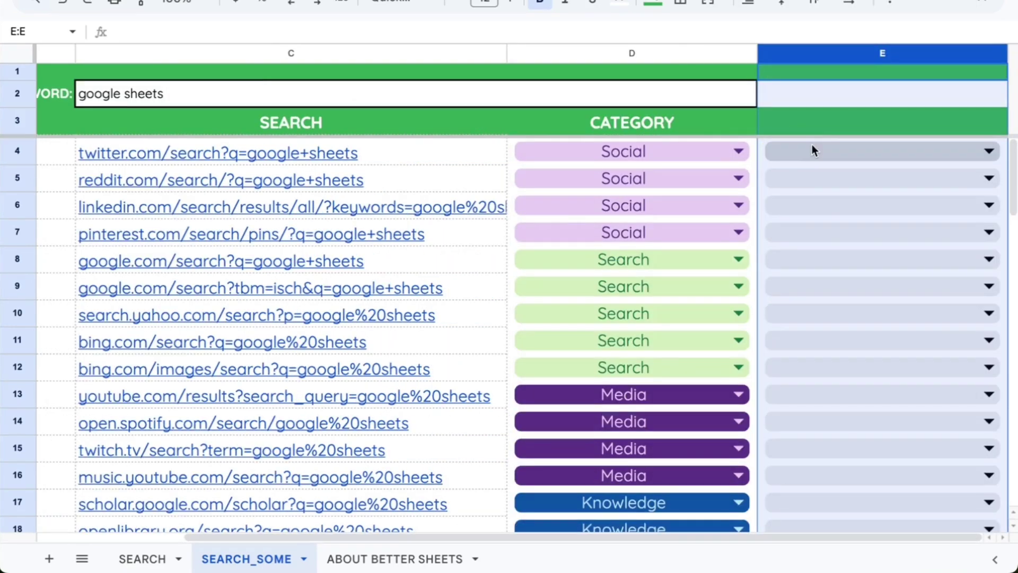
pyautogui.hotkey('ctrl', 'z')
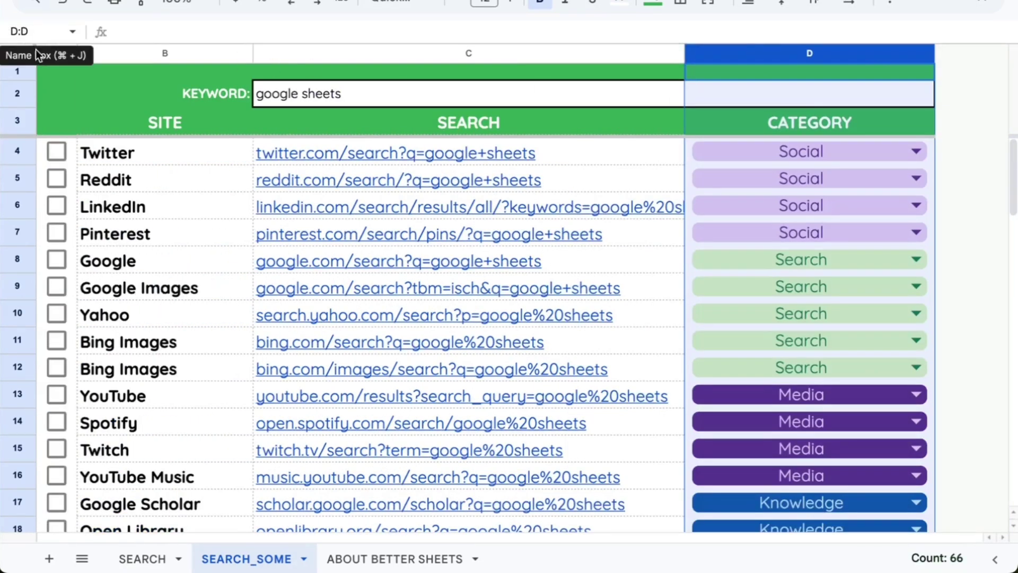
pyautogui.click(159, 53)
pyautogui.rightClick(159, 53)
pyautogui.click(245, 130)
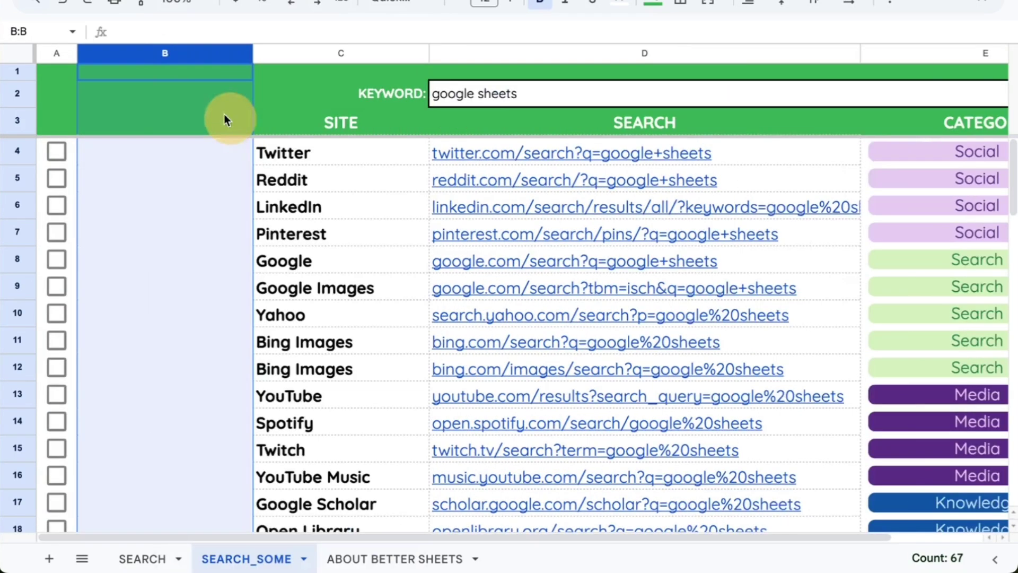
pyautogui.moveTo(152, 47); pyautogui.dragTo(83, 135)
# Enter =FILTER(D:D,B:B=TRUE) in A4 to list the ticked sites' links.
pyautogui.click(88, 154)
pyautogui.write('=')
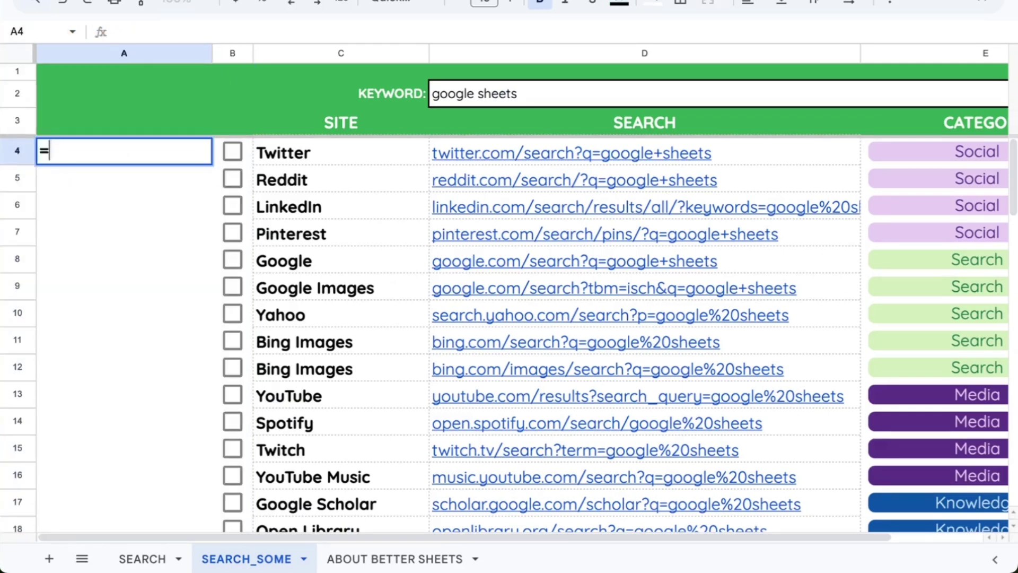
pyautogui.write('FILTER(')
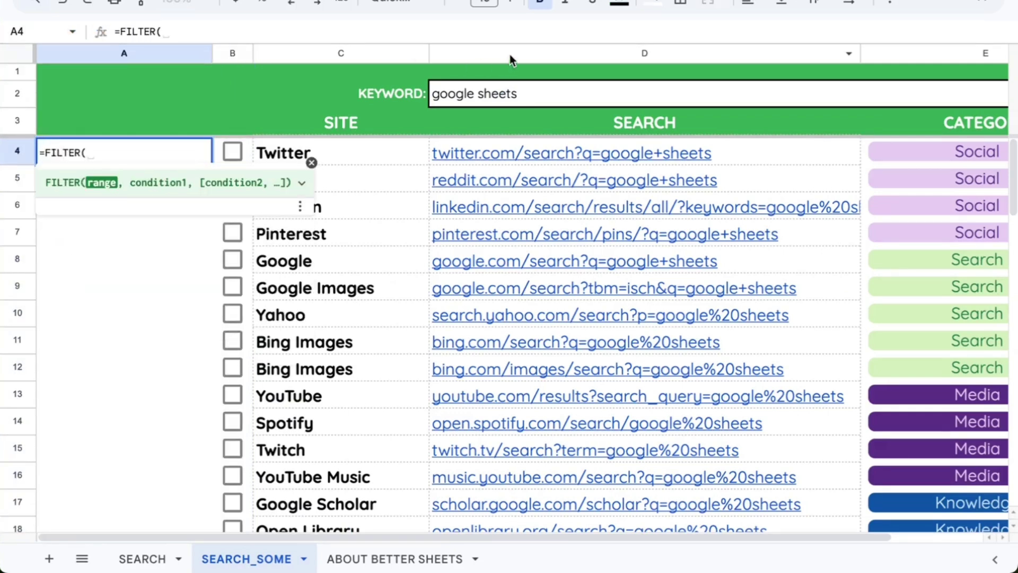
pyautogui.click(510, 53)
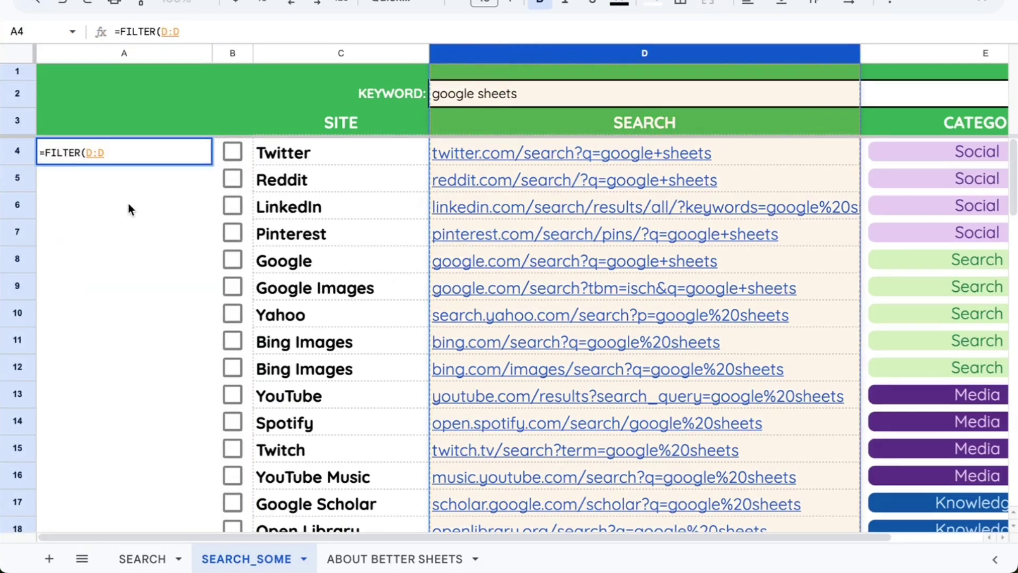
pyautogui.write(',B:')
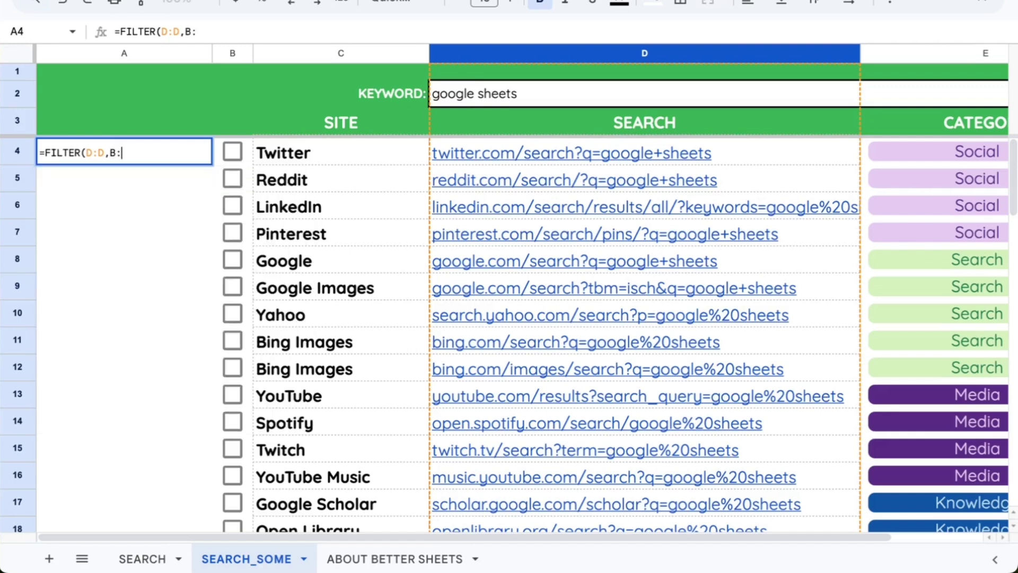
pyautogui.write('B=TRUE)')
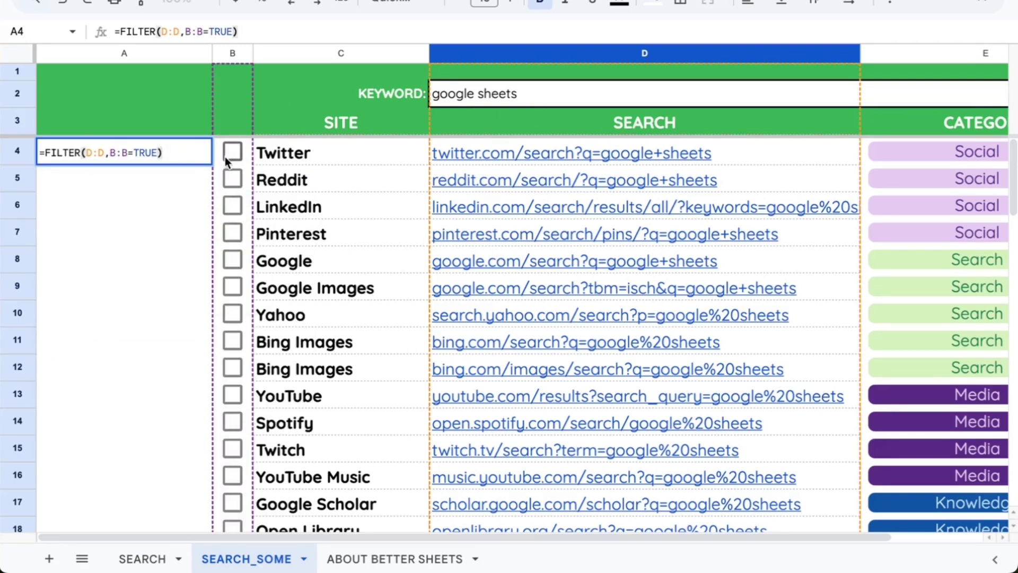
pyautogui.click(183, 156)
pyautogui.press('Return')
# Untick the Amazon, Etsy and Gumroad checkboxes in column B.
pyautogui.moveTo(177, 149); pyautogui.dragTo(117, 363)
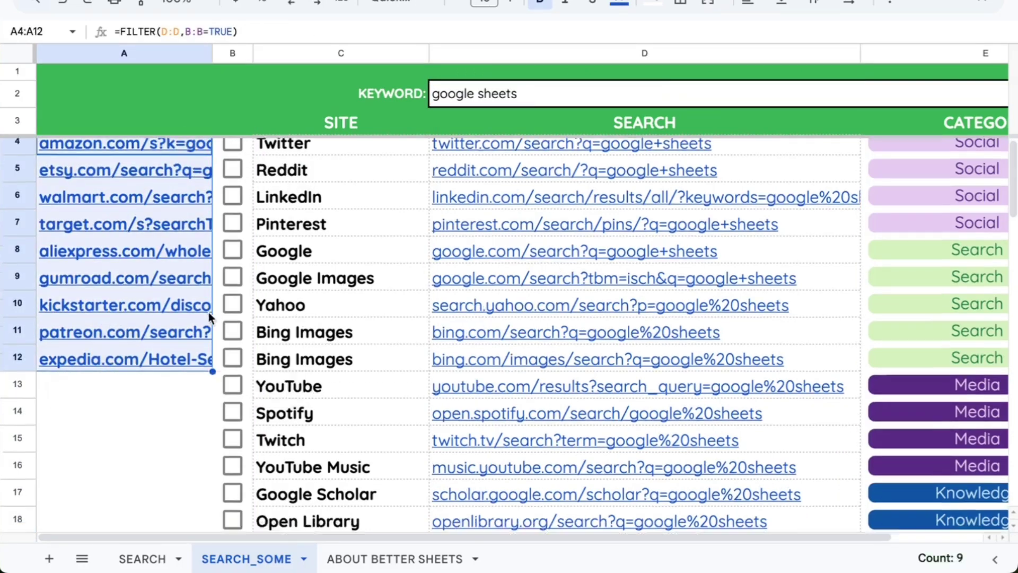
pyautogui.scroll(-5, 208, 311)
pyautogui.scroll(1, 243, 263)
pyautogui.scroll(2, 238, 276)
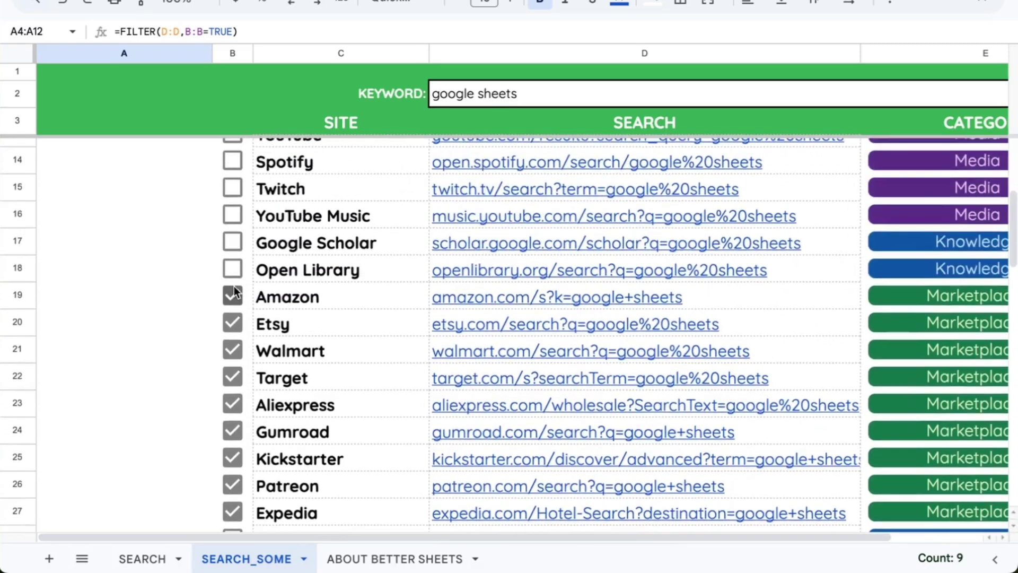
pyautogui.click(233, 295)
pyautogui.click(232, 323)
pyautogui.click(232, 431)
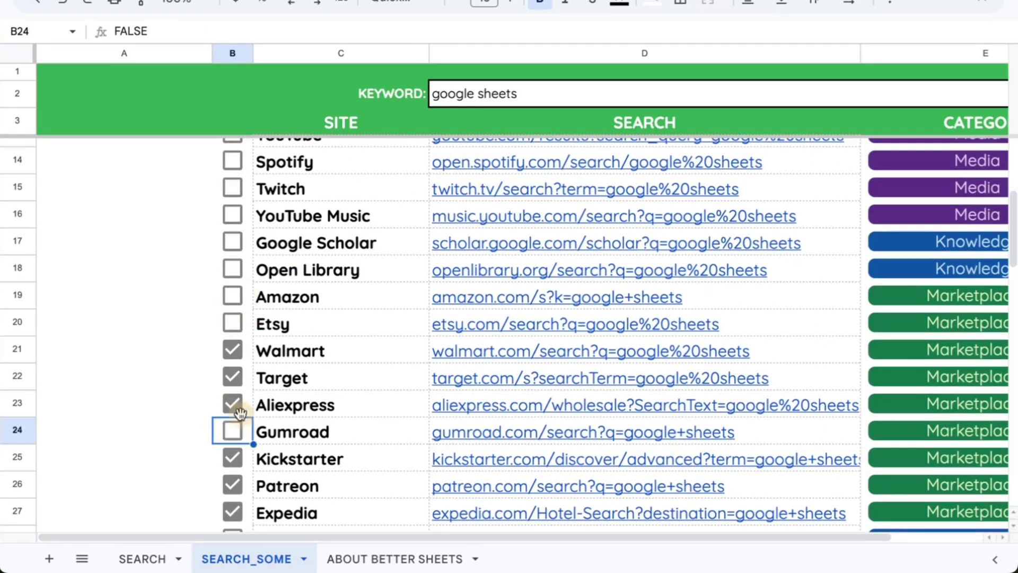
# Select the six remaining filtered links, Walmart through Expedia, in A4:A9.
pyautogui.scroll(-2, 283, 339)
pyautogui.scroll(-1, 502, 198)
pyautogui.scroll(1, 501, 198)
pyautogui.moveTo(502, 199); pyautogui.dragTo(478, 344)
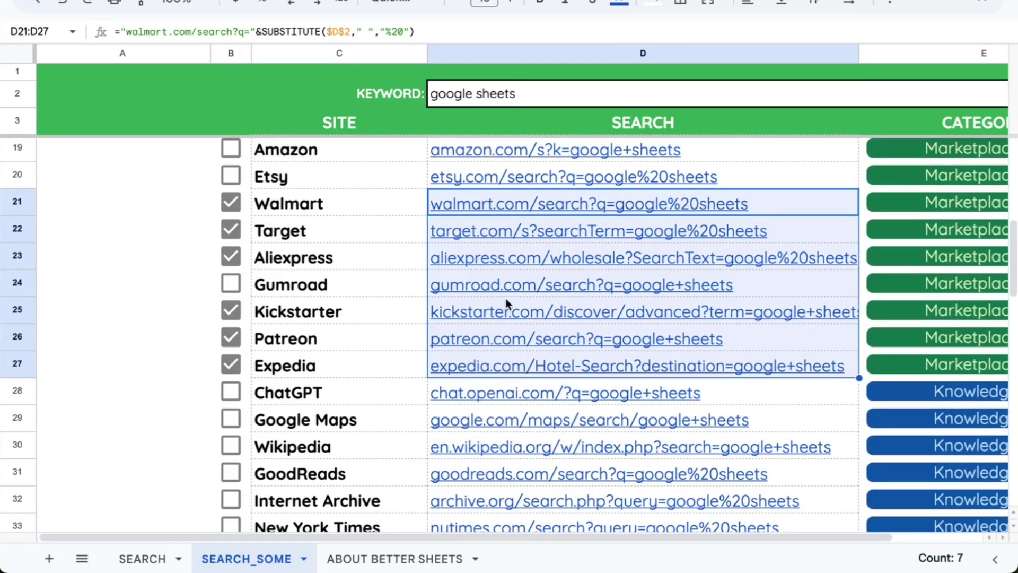
pyautogui.moveTo(541, 283)
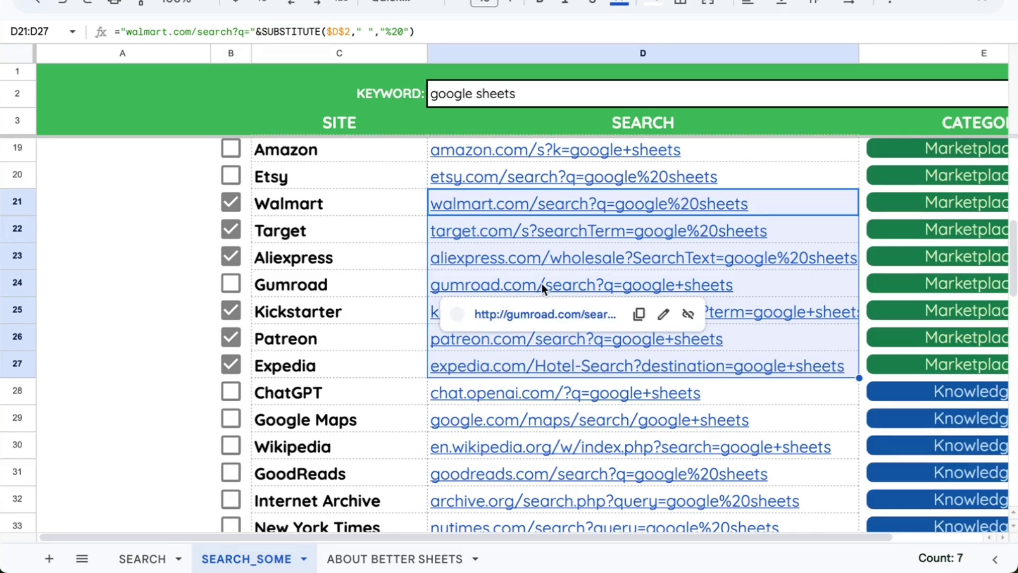
pyautogui.keyDown('ctrl'); pyautogui.click(475, 280); pyautogui.keyUp('ctrl')
pyautogui.moveTo(558, 255)
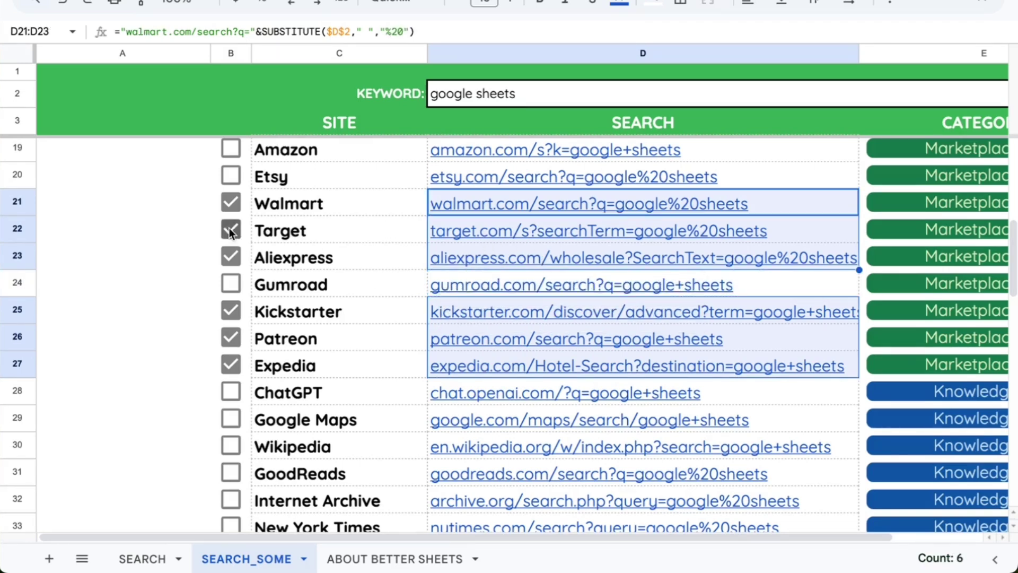
pyautogui.click(228, 206)
pyautogui.scroll(5, 216, 445)
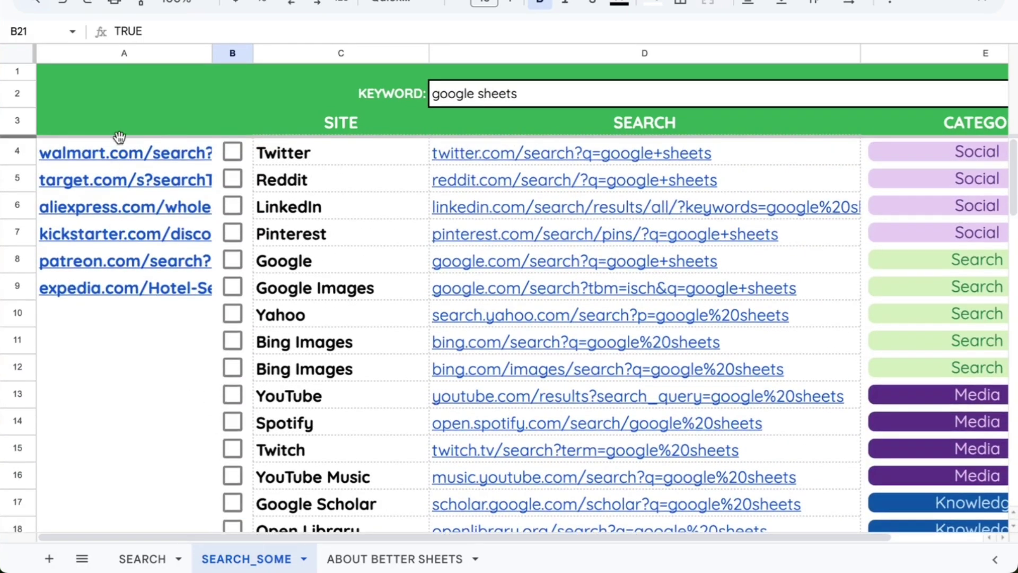
pyautogui.moveTo(118, 142); pyautogui.dragTo(109, 316)
pyautogui.click(106, 285)
pyautogui.keyDown('shift'); pyautogui.click(107, 147); pyautogui.keyUp('shift')
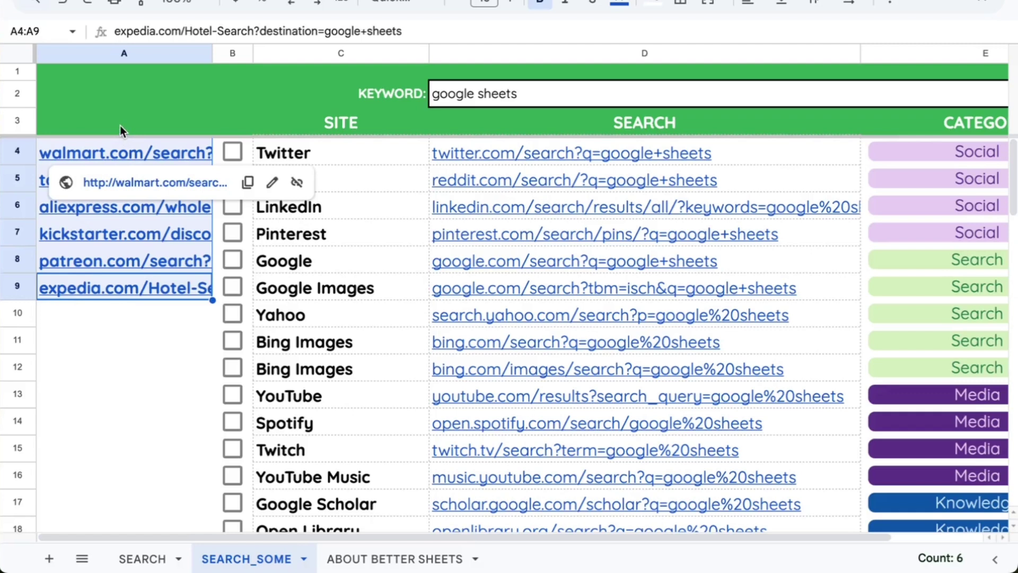
# Confirm LIST as the heading in A3 and scroll down to review the rows.
pyautogui.hotkey('ctrl', 'z')
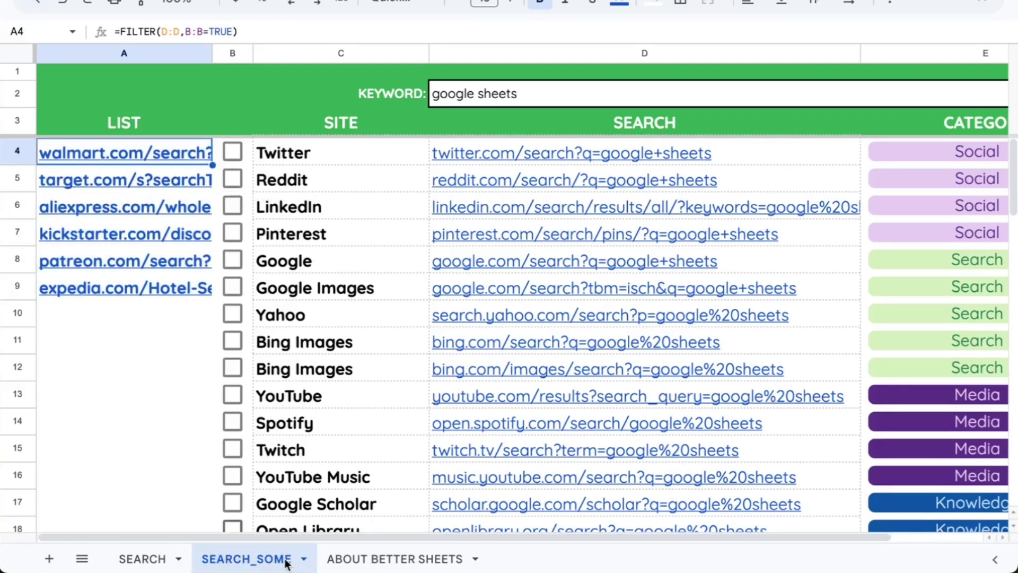
pyautogui.click(239, 564)
pyautogui.scroll(-15, 380, 369)
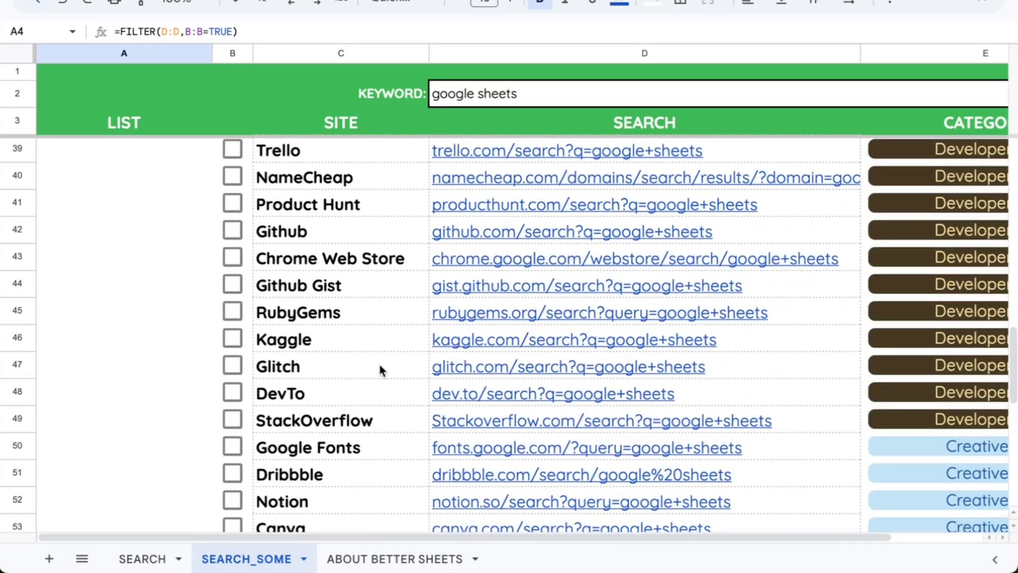
pyautogui.scroll(-5, 379, 369)
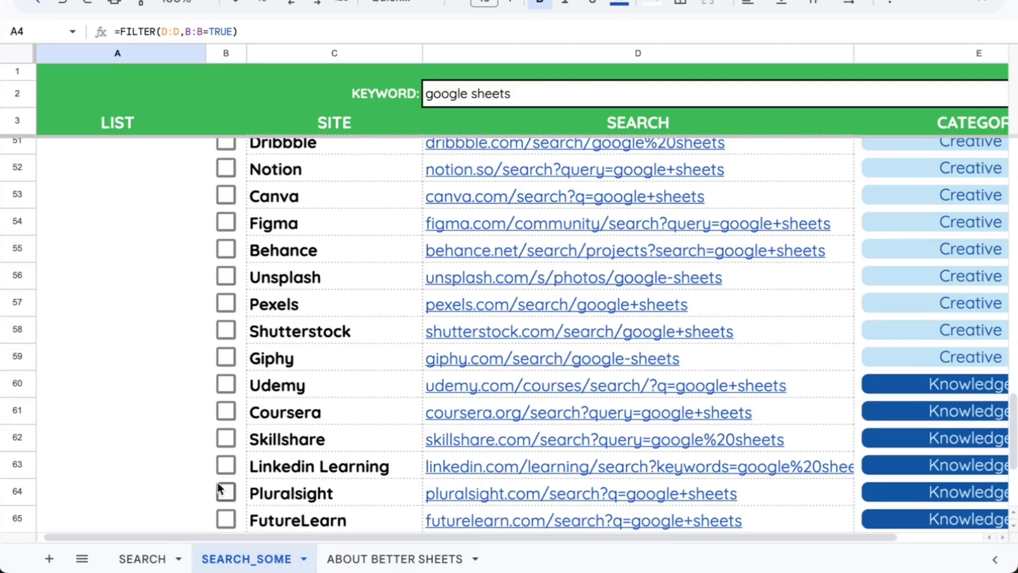
# Select column B and untick all its checkboxes, leaving A4 showing #N/A.
pyautogui.scroll(20, 182, 243)
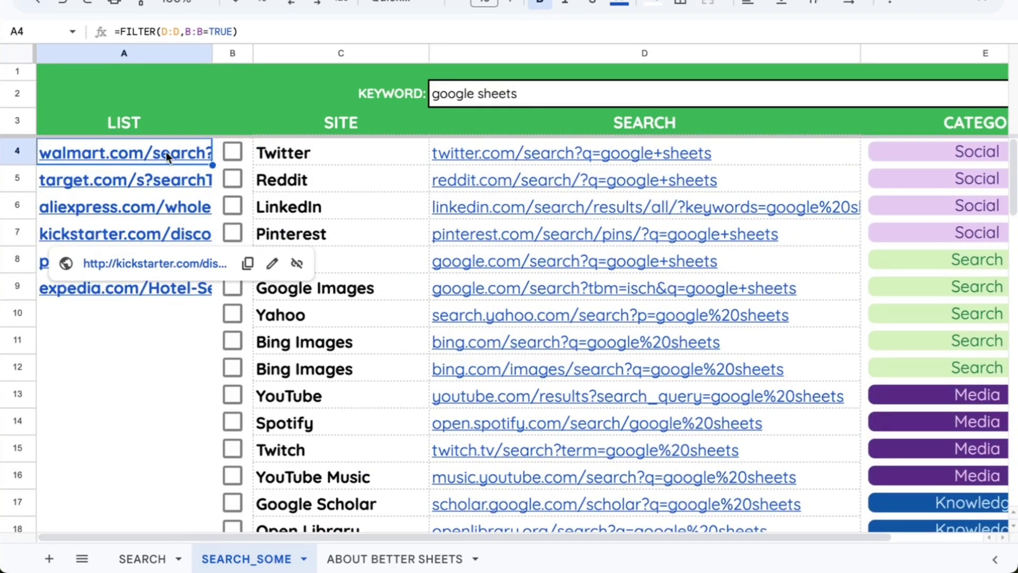
pyautogui.moveTo(166, 151); pyautogui.dragTo(147, 301)
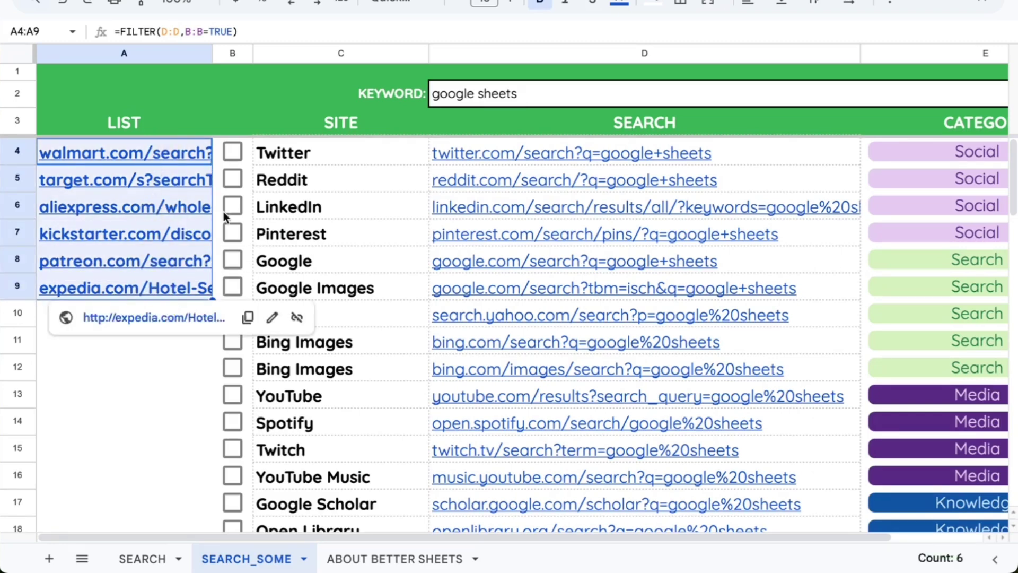
pyautogui.click(222, 226)
pyautogui.hotkey('ctrl', 'space')
pyautogui.press('space')
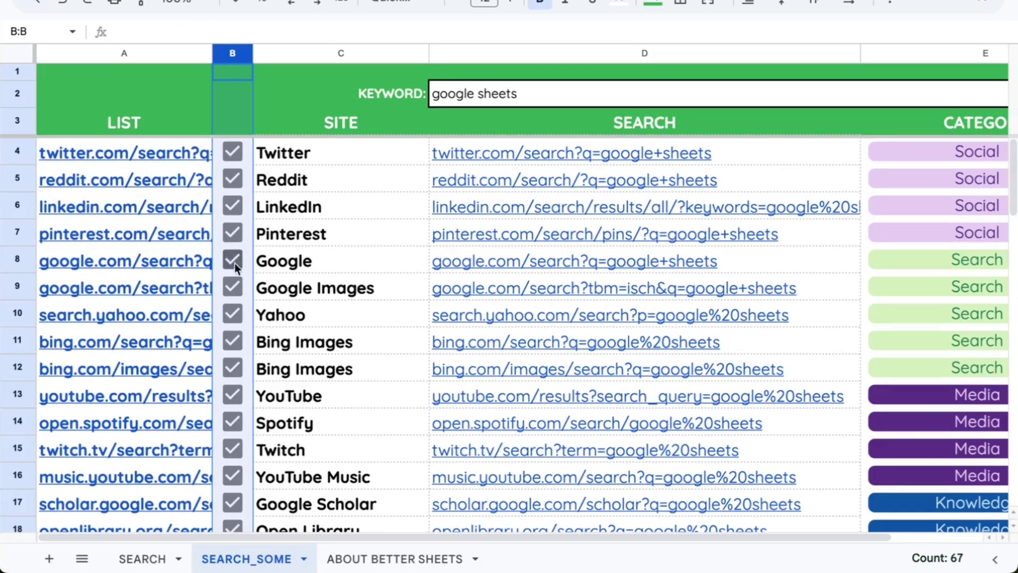
pyautogui.press('space')
# Wrap A4's FILTER formula in IFNA with the fallback text "Select some in Column B".
pyautogui.click(137, 154)
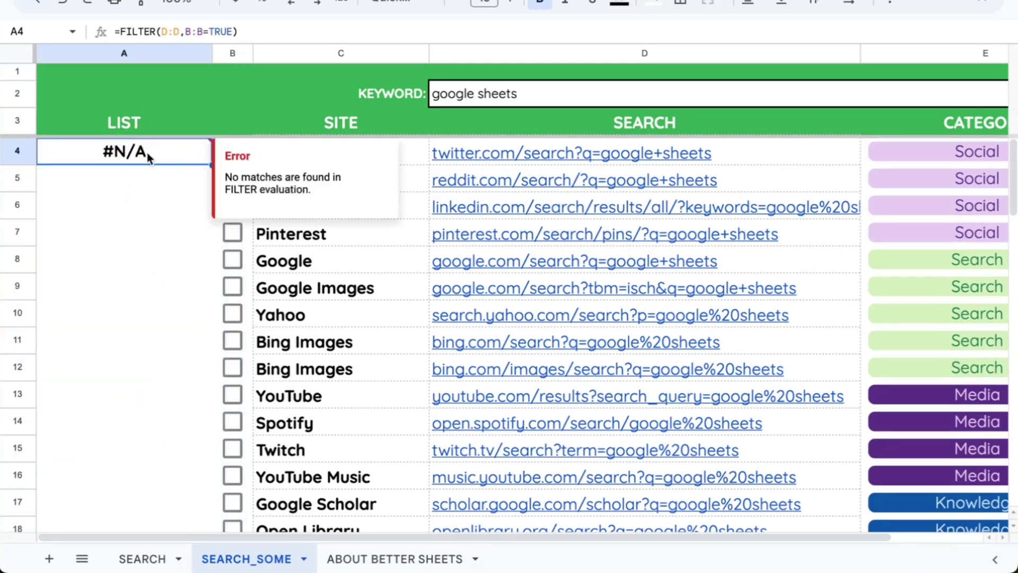
pyautogui.press('Return')
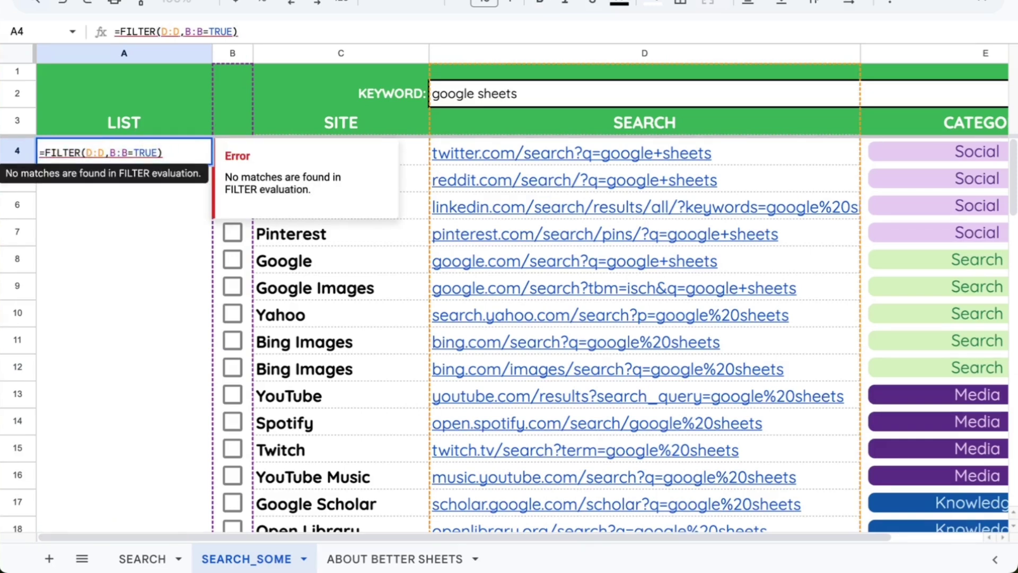
pyautogui.click(45, 153)
pyautogui.write('IFNA(')
pyautogui.press('End')
pyautogui.write(',"See')
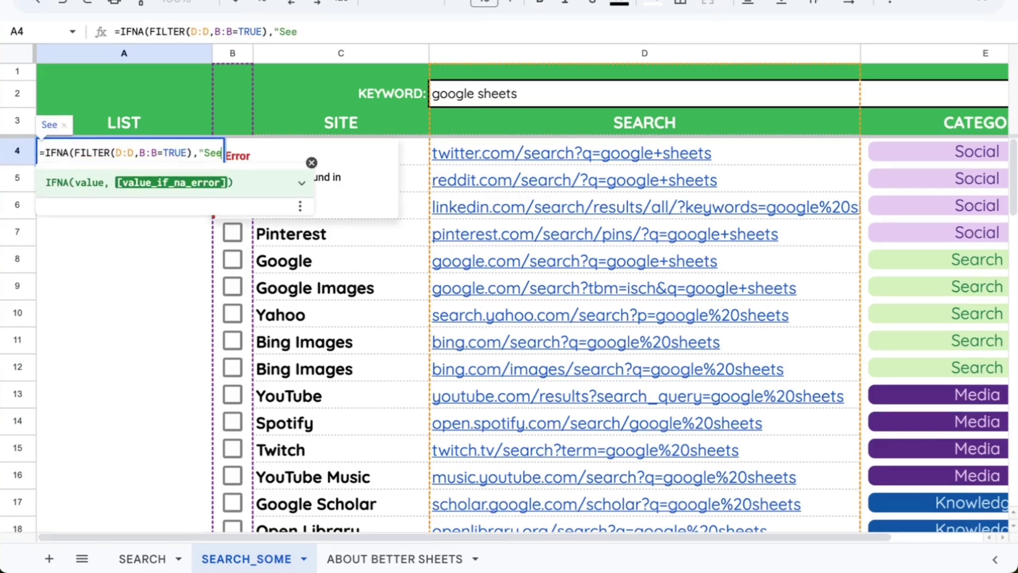
pyautogui.press('BackSpace')
pyautogui.write('lect some in C')
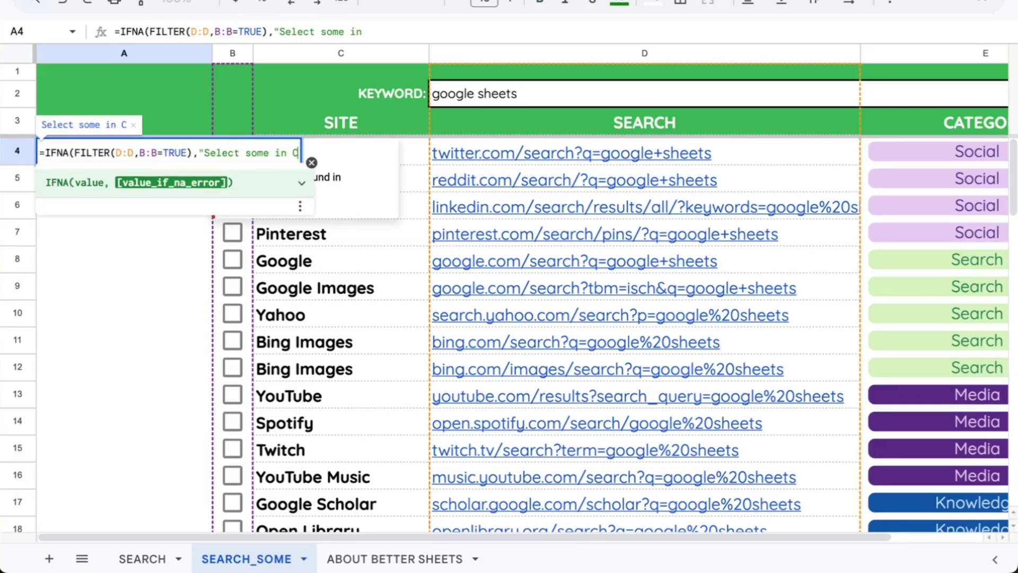
pyautogui.write('olumn B")')
# Confirm the IFNA formula and test it by ticking LinkedIn, Twitter, Google Images and Google.
pyautogui.press('Return')
pyautogui.click(232, 206)
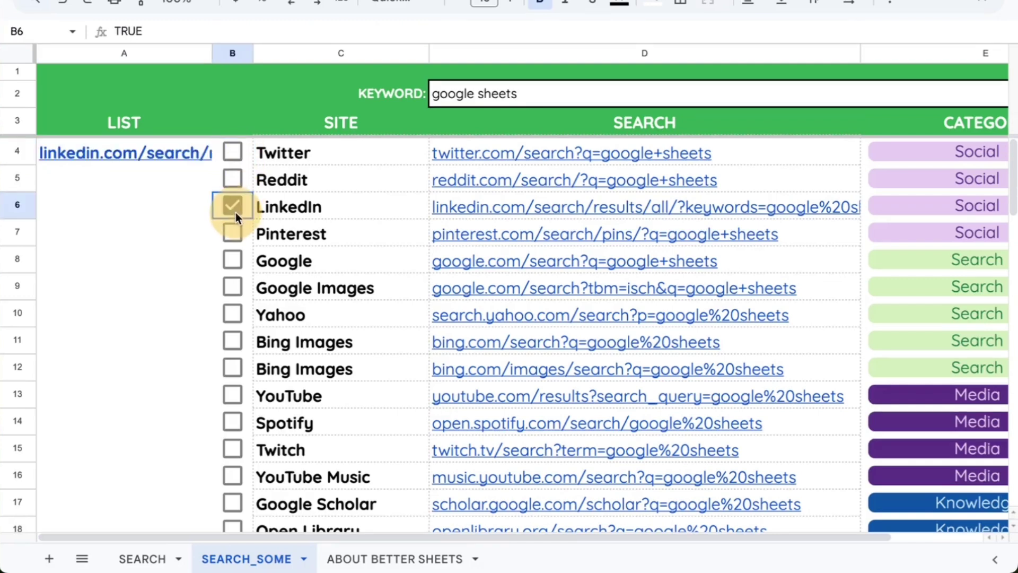
pyautogui.click(231, 154)
pyautogui.click(234, 282)
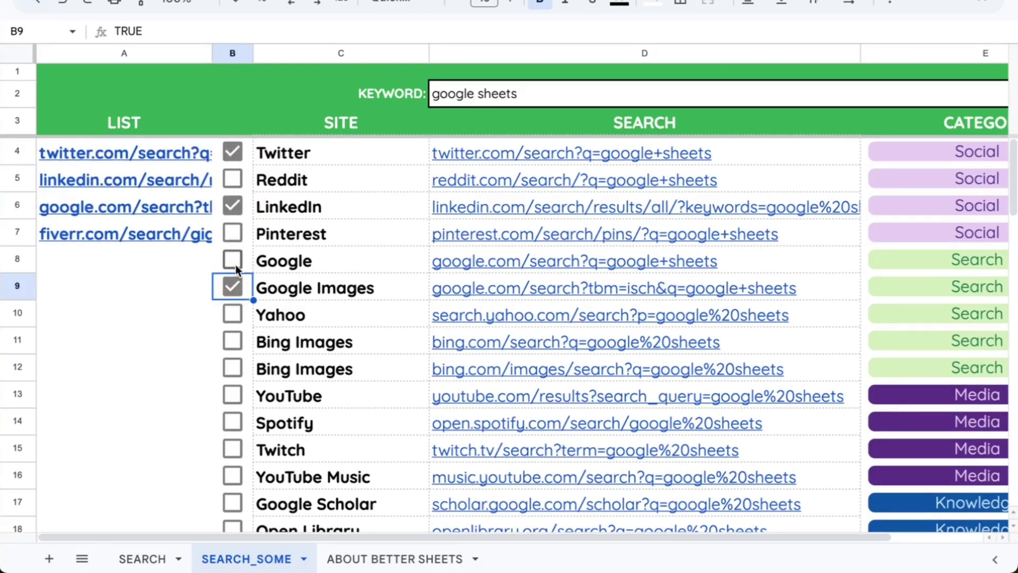
pyautogui.click(233, 260)
pyautogui.moveTo(107, 140); pyautogui.dragTo(95, 260)
pyautogui.click(244, 104)
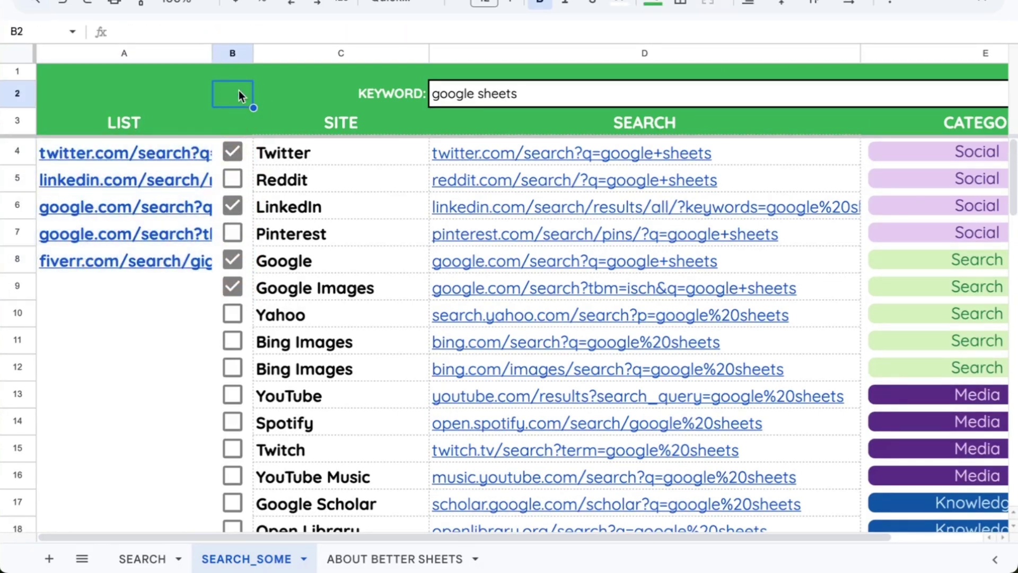
# Untick every column B checkbox and verify A4 shows the "Select some in Column B" prompt.
pyautogui.moveTo(237, 77); pyautogui.dragTo(228, 364)
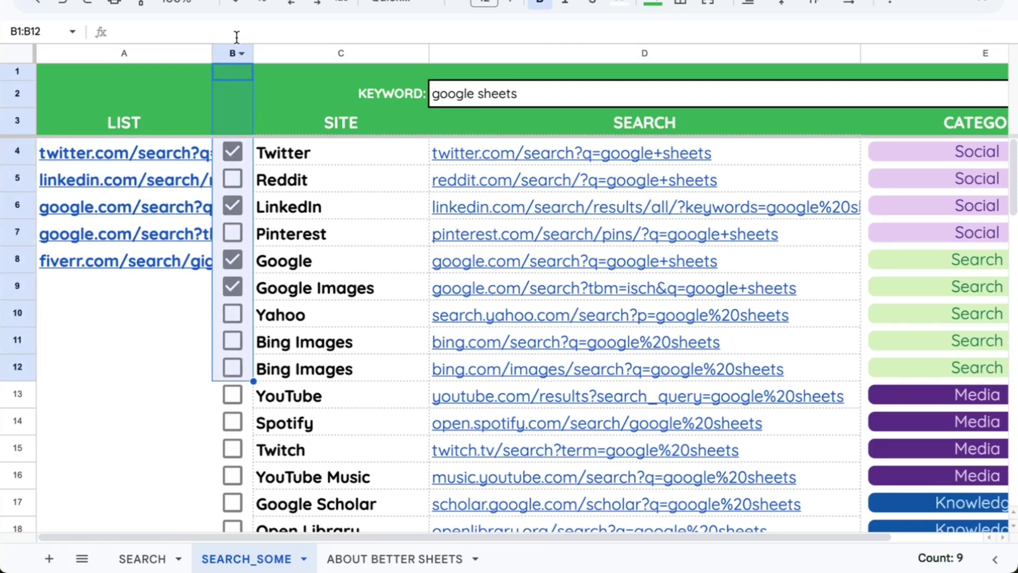
pyautogui.rightClick(234, 55)
pyautogui.click(228, 52)
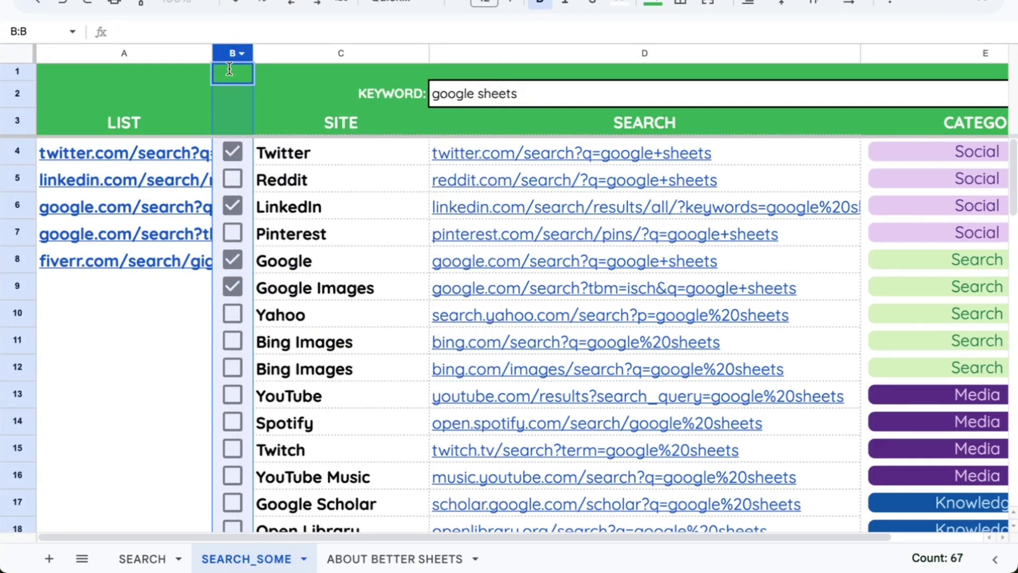
pyautogui.press('Return')
pyautogui.click(243, 104)
pyautogui.click(236, 54)
pyautogui.press('space')
pyautogui.press('space')
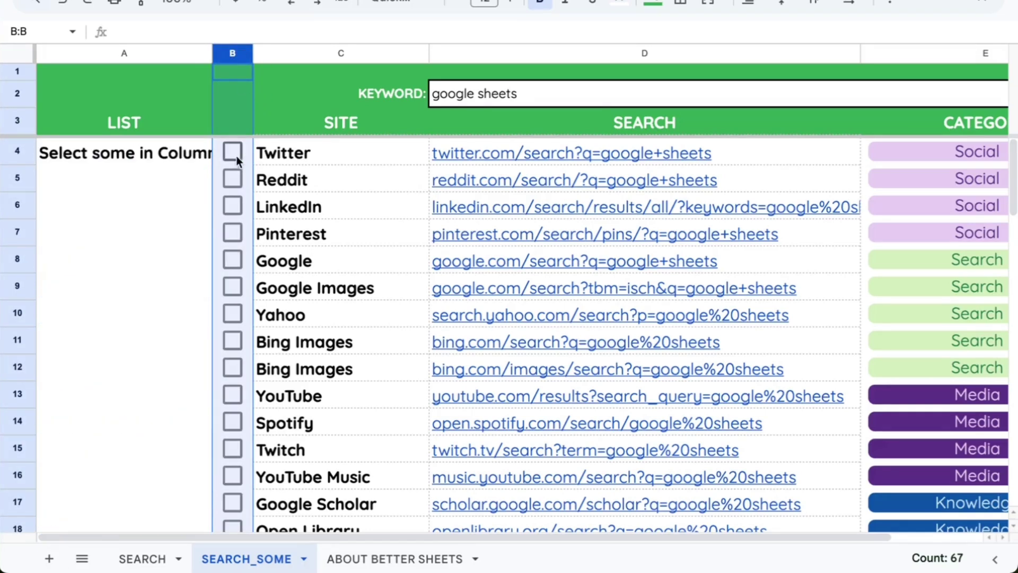
pyautogui.click(137, 177)
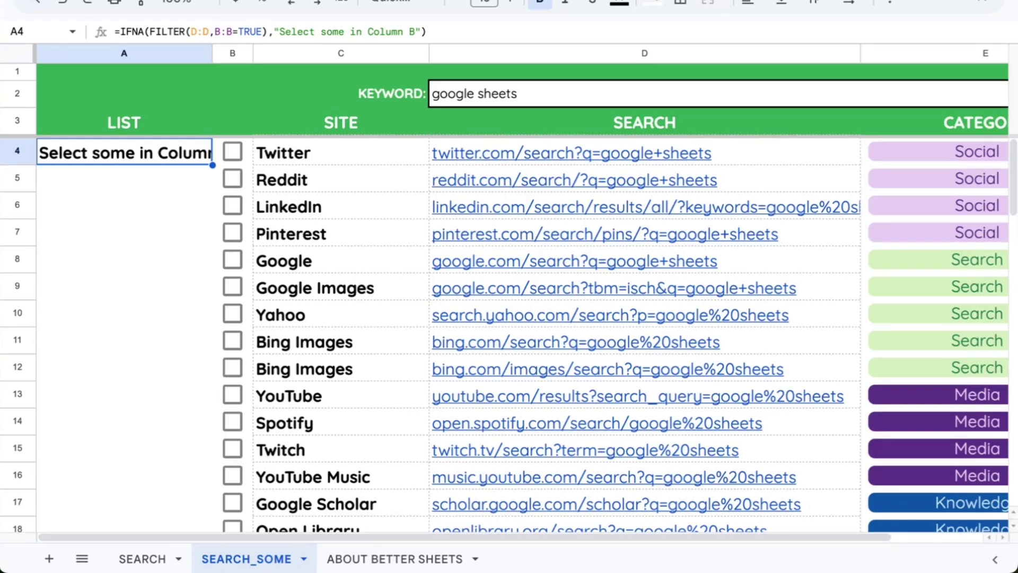
# Open the sheet's Apps Script project, dismiss the account notice, and title it Search.
pyautogui.click(360, 1)
pyautogui.doubleClick(234, 560)
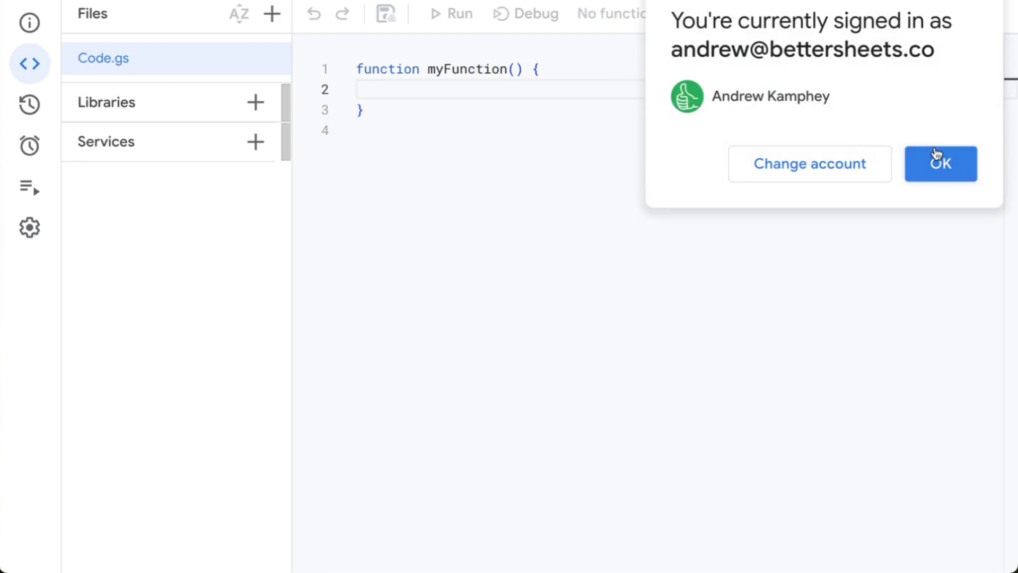
pyautogui.click(936, 155)
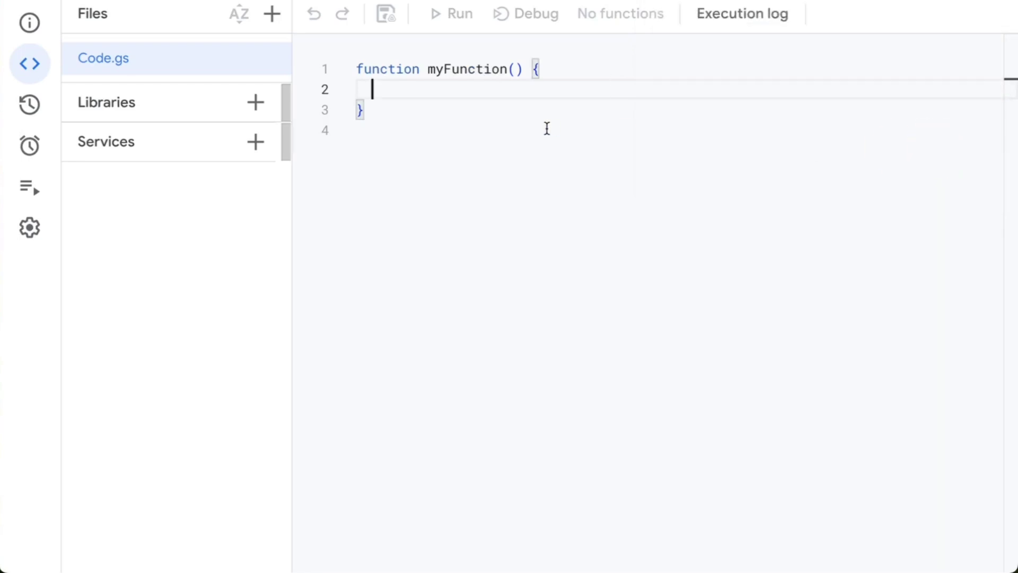
pyautogui.doubleClick(467, 70)
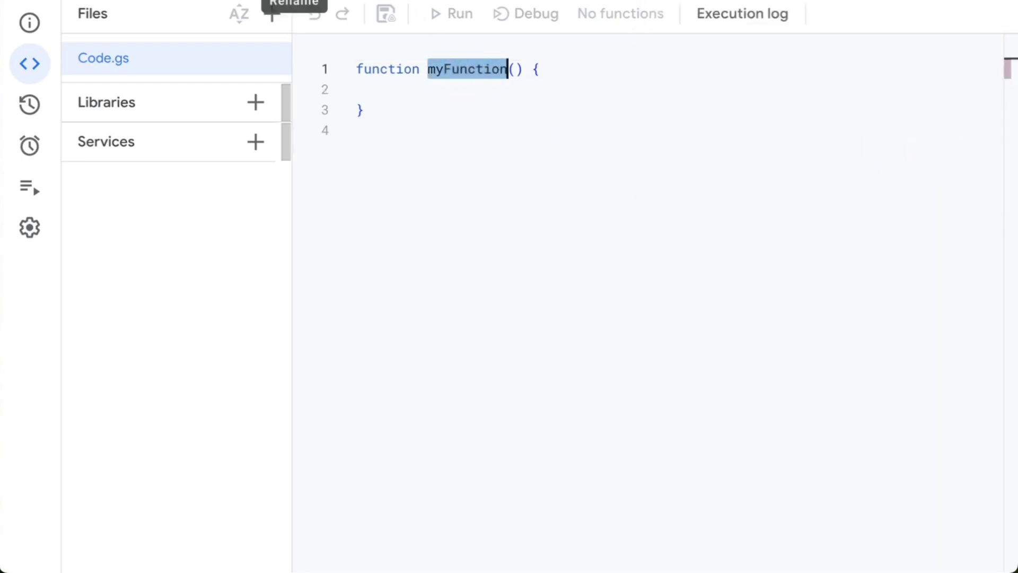
pyautogui.click(290, 2)
pyautogui.write('Search')
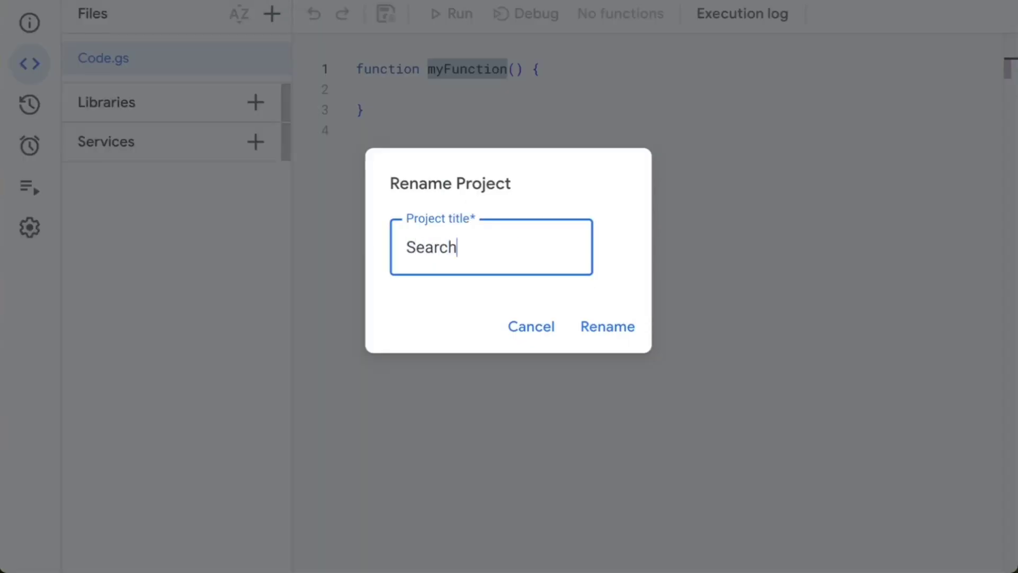
pyautogui.press('Return')
# Rename myFunction to onOpen and replace the code with the Better Sheets custom-menu sample.
pyautogui.write('onOpen')
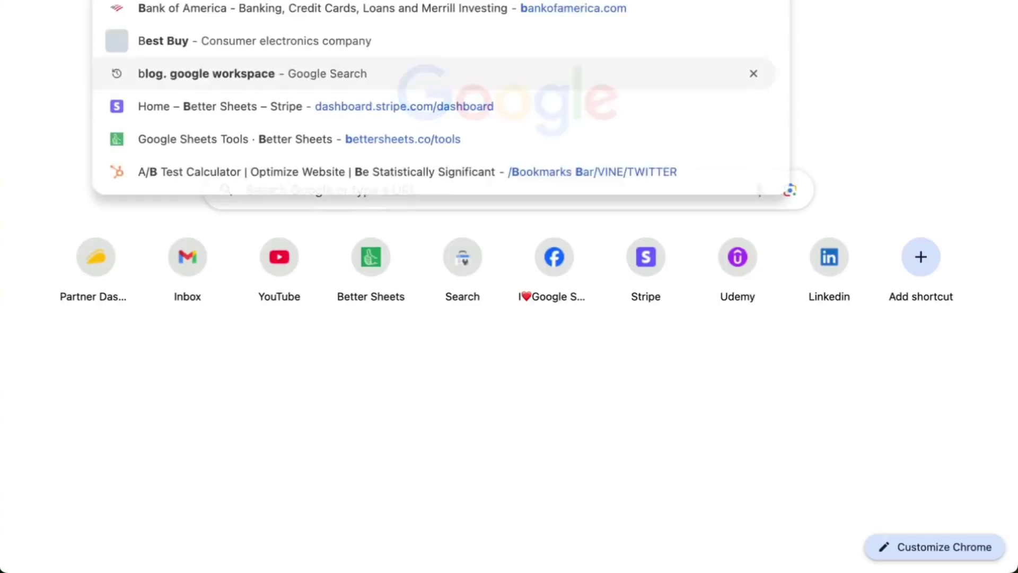
pyautogui.write('ettersheets.co/s')
pyautogui.press('Escape')
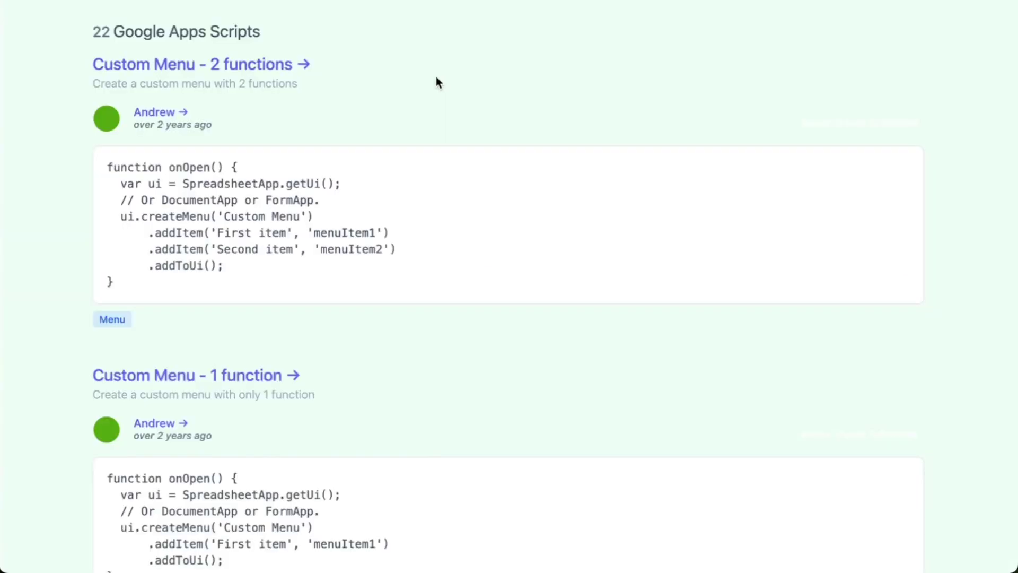
pyautogui.moveTo(128, 294); pyautogui.dragTo(111, 174)
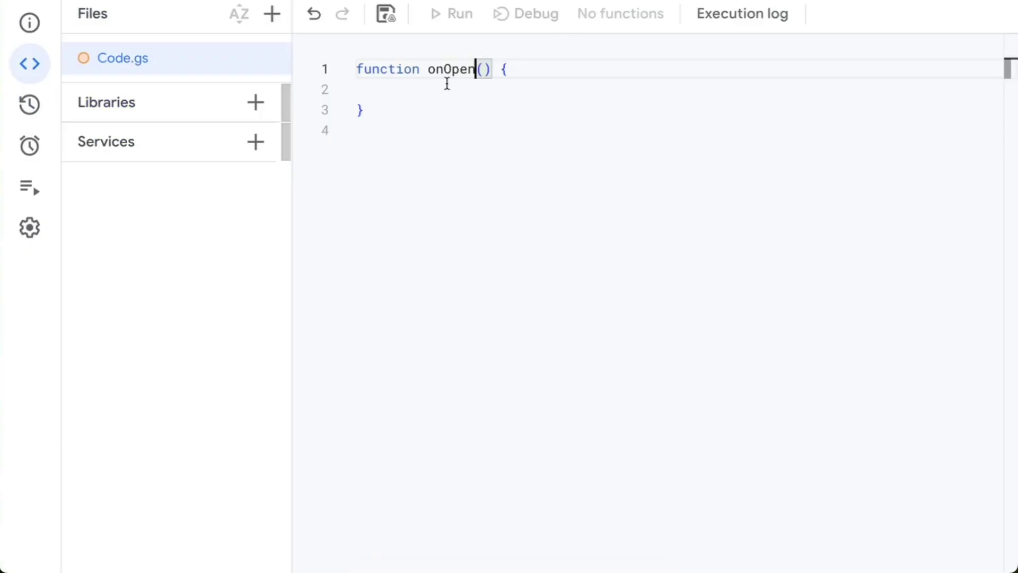
pyautogui.hotkey('ctrl', 'a')
pyautogui.hotkey('ctrl', 'v')
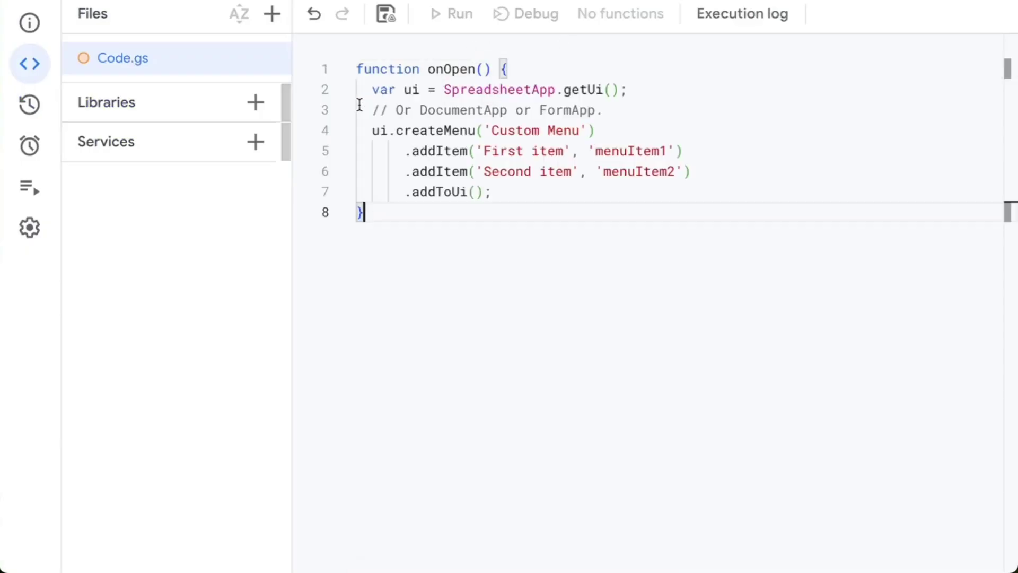
# Name the menu SearchLord Menu with item 'Uncheck All on Search_Some' calling resetCheckboxes.
pyautogui.moveTo(360, 109); pyautogui.dragTo(589, 109)
pyautogui.press('BackSpace')
pyautogui.press('BackSpace')
pyautogui.press('BackSpace')
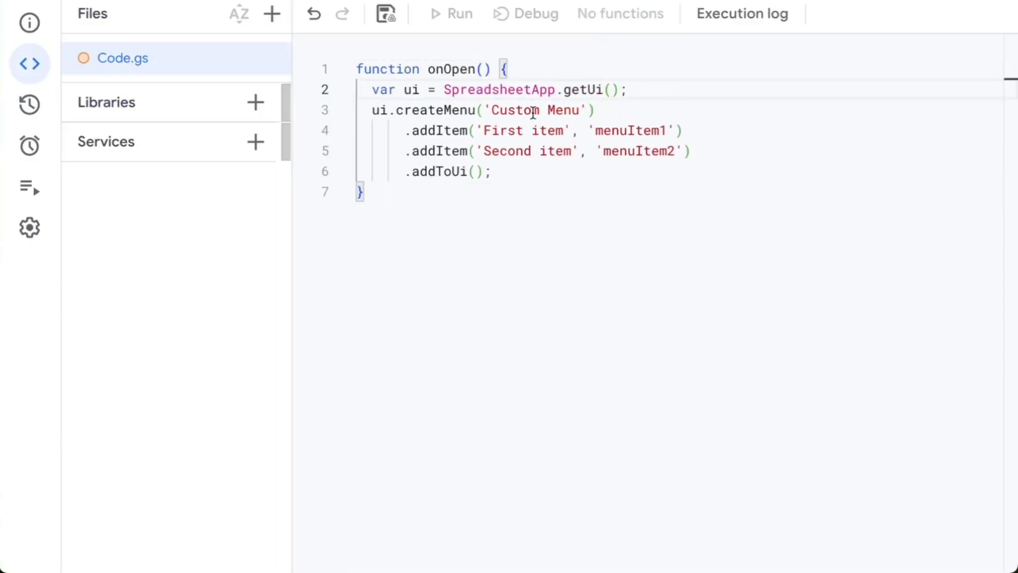
pyautogui.doubleClick(533, 110)
pyautogui.press('BackSpace')
pyautogui.write('Se')
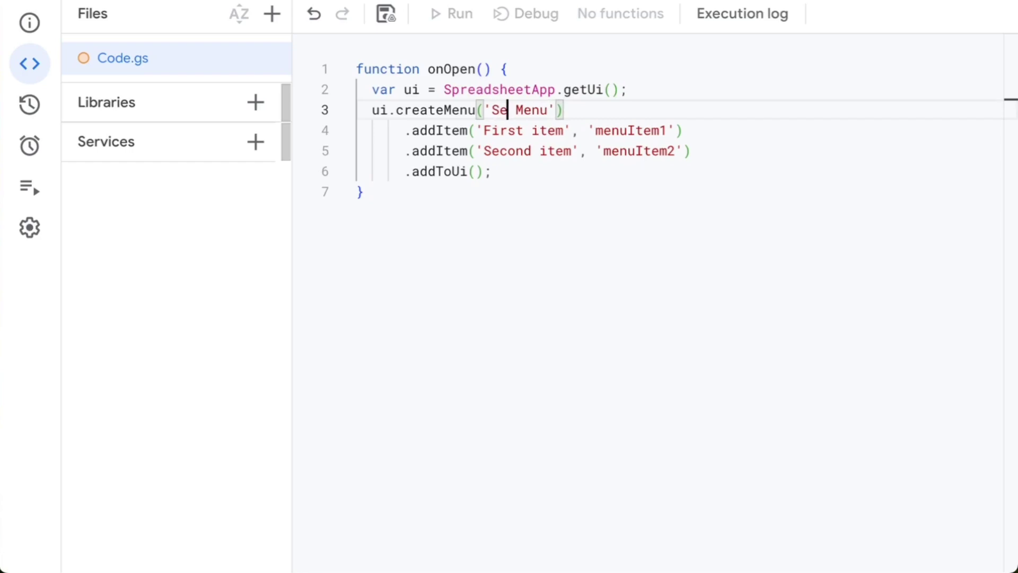
pyautogui.write('archLord')
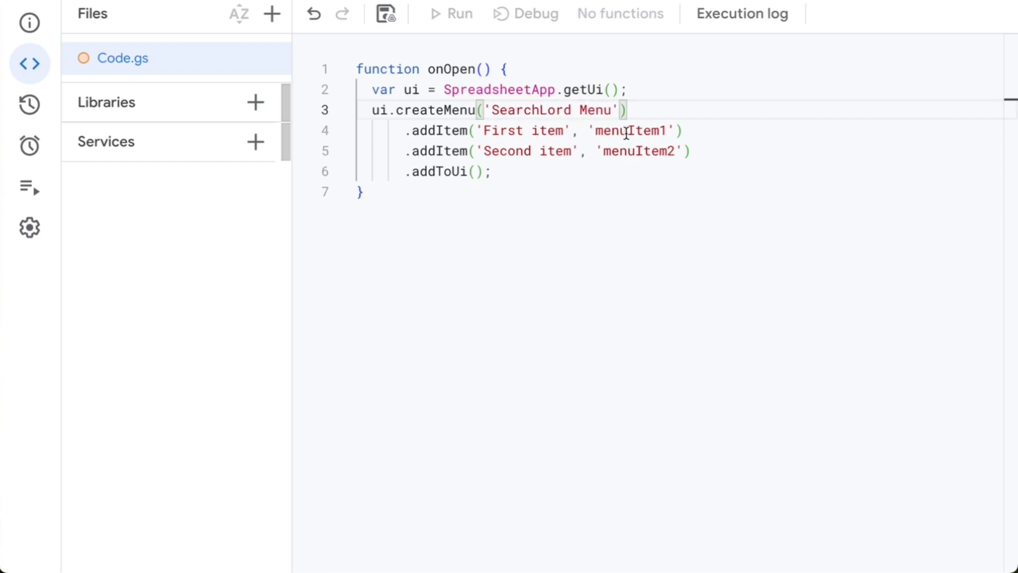
pyautogui.doubleClick(626, 133)
pyautogui.write('resetChec')
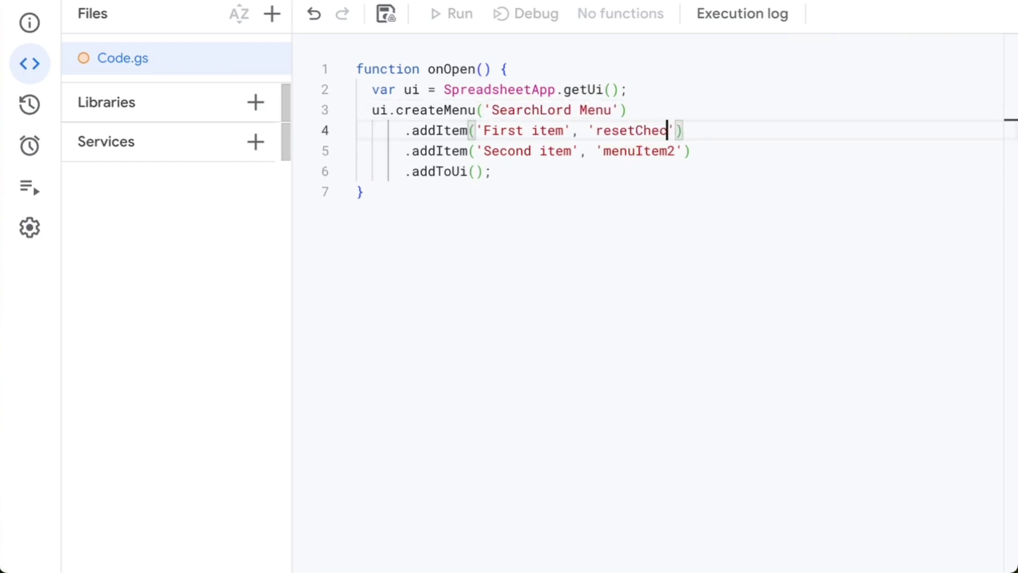
pyautogui.write('kboxes')
pyautogui.moveTo(565, 130)
pyautogui.mouseDown()
pyautogui.moveTo(483, 130)
pyautogui.moveTo(565, 129)
pyautogui.mouseUp()
pyautogui.write('Uncheck All on S')
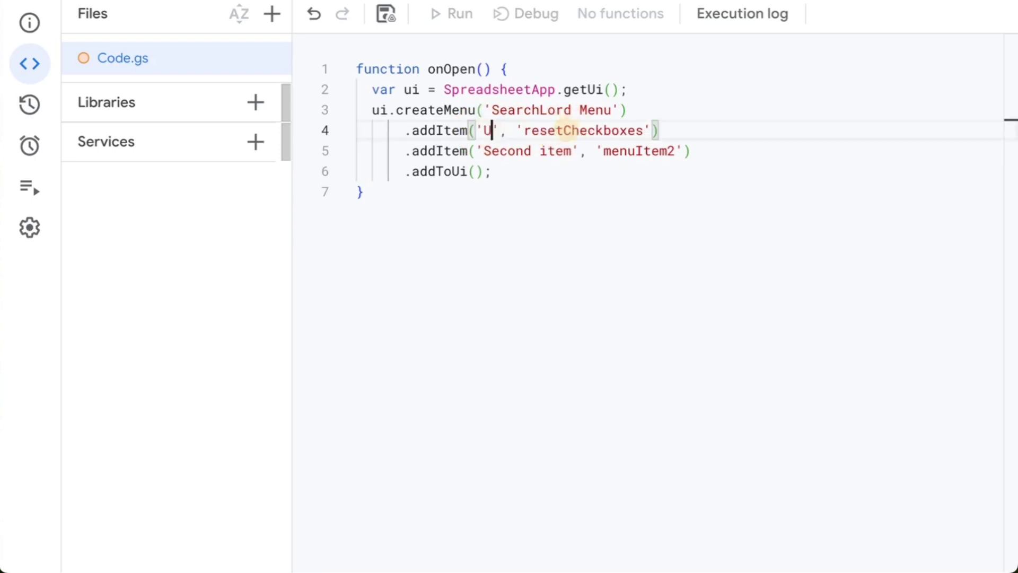
pyautogui.write('earch_SOME')
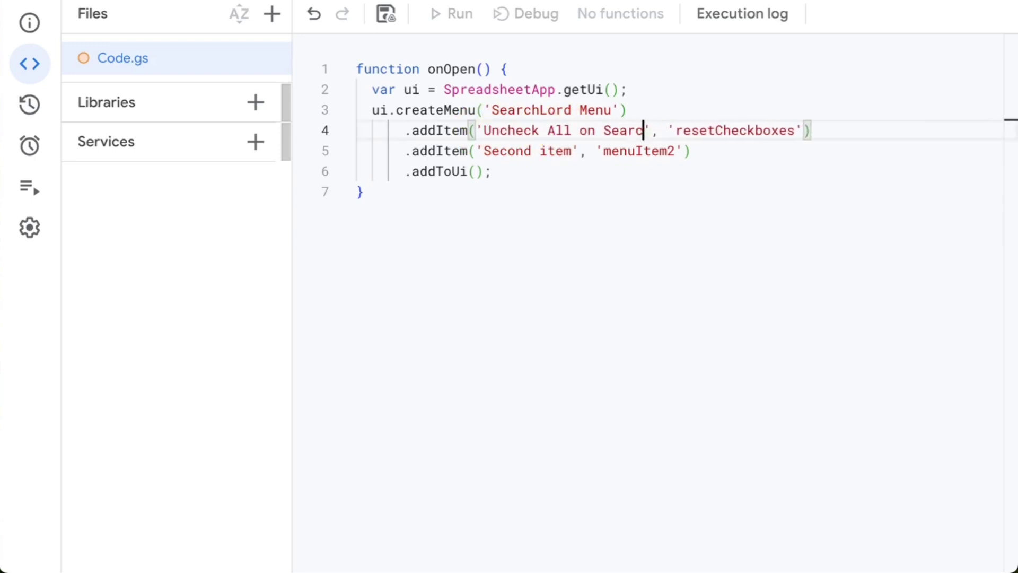
pyautogui.press('BackSpace')
pyautogui.press('BackSpace')
pyautogui.press('BackSpace')
pyautogui.write('ome')
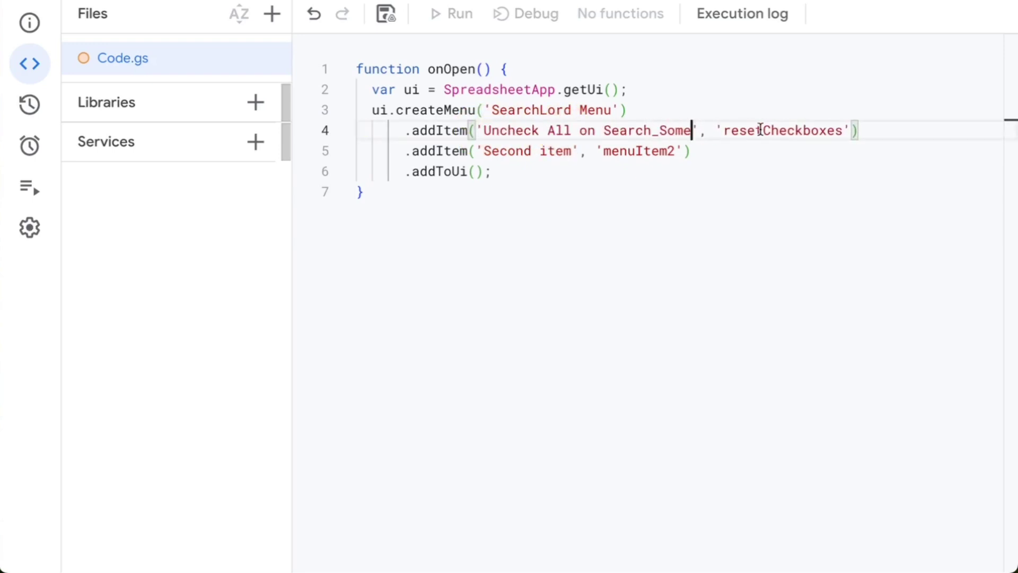
# Delete the second menu item line, leaving a single menu entry.
pyautogui.doubleClick(773, 130)
pyautogui.click(721, 154)
pyautogui.click(316, 162)
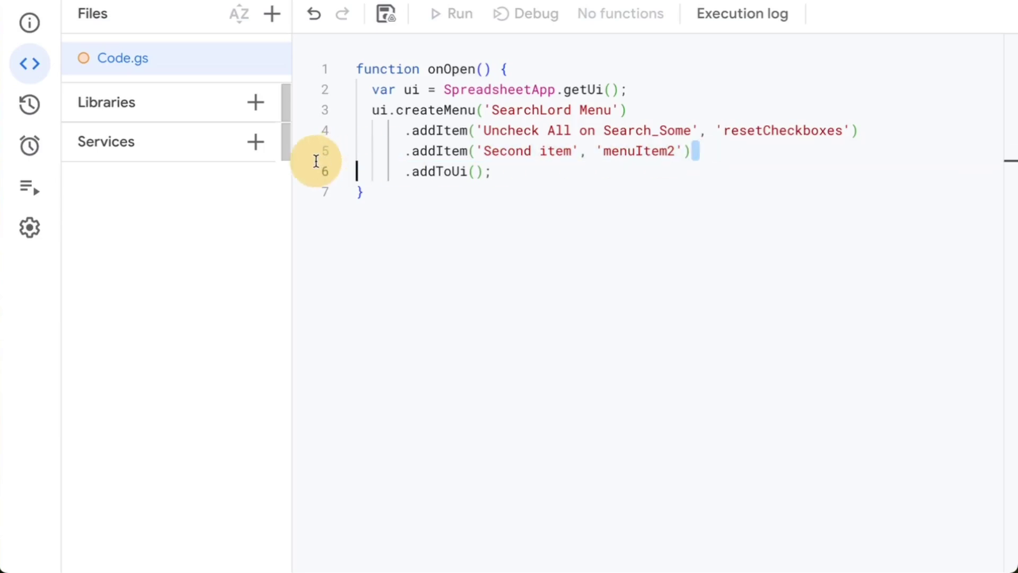
pyautogui.doubleClick(671, 153)
pyautogui.moveTo(671, 153); pyautogui.dragTo(357, 151)
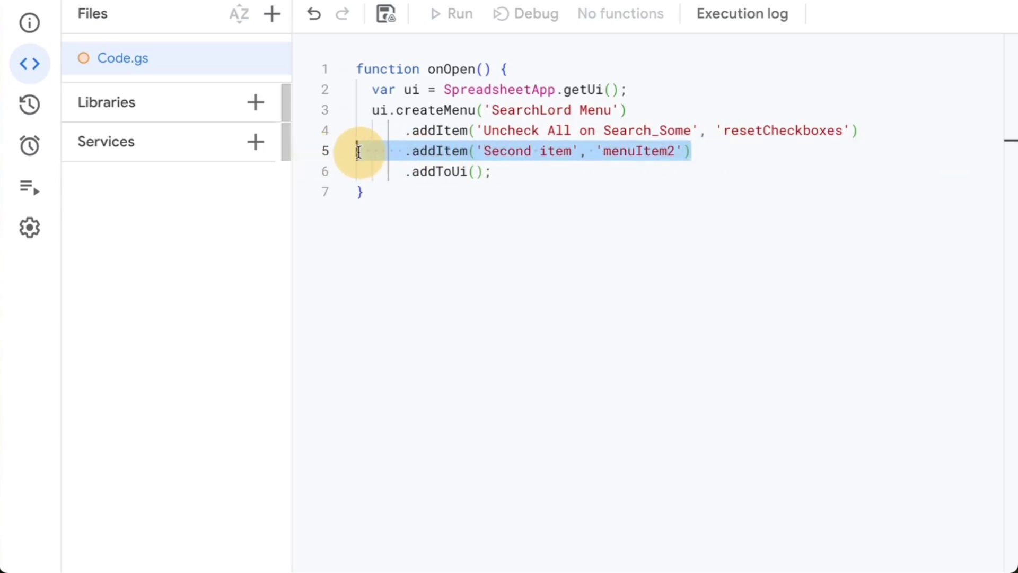
pyautogui.press('BackSpace')
pyautogui.press('BackSpace')
pyautogui.doubleClick(773, 130)
pyautogui.hotkey('ctrl', 'c')
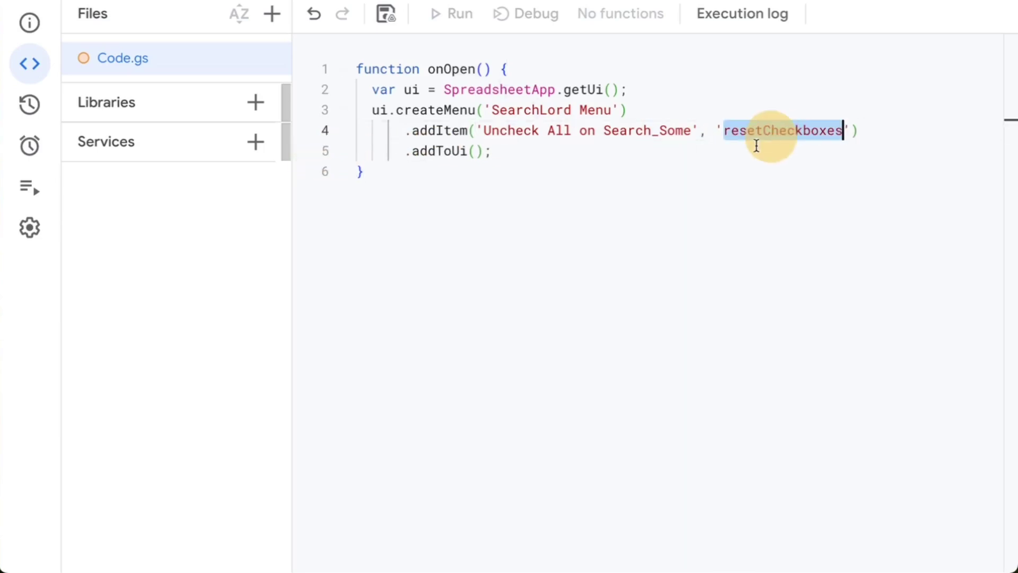
# Start function resetCheckboxes() with var sheet = SpreadsheetApp.getActiveSheet().getName().
pyautogui.click(477, 204)
pyautogui.press('Return')
pyautogui.press('Return')
pyautogui.write('function')
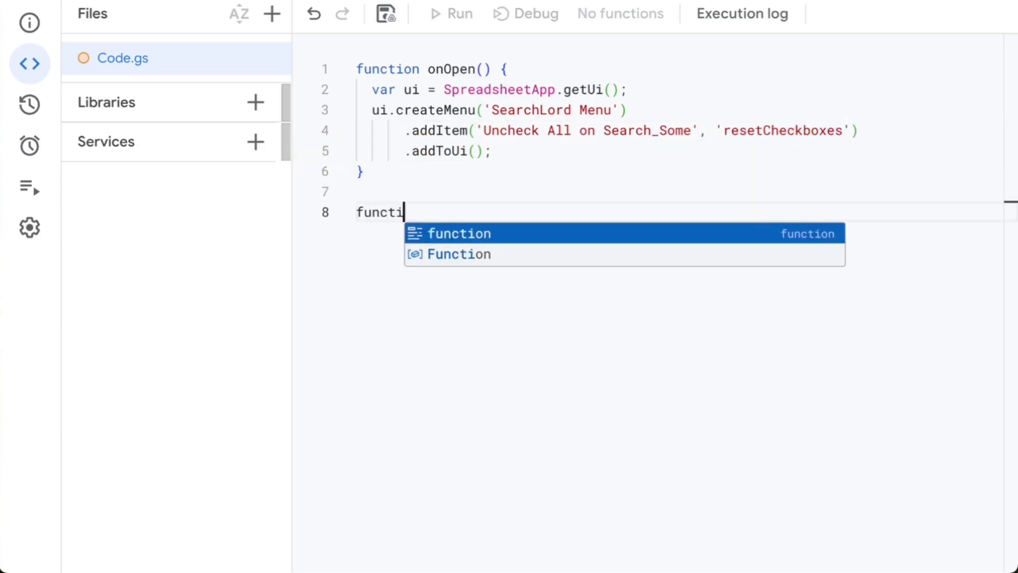
pyautogui.hotkey('ctrl', 'v')
pyautogui.write('(){')
pyautogui.press('Return')
pyautogui.press('Return')
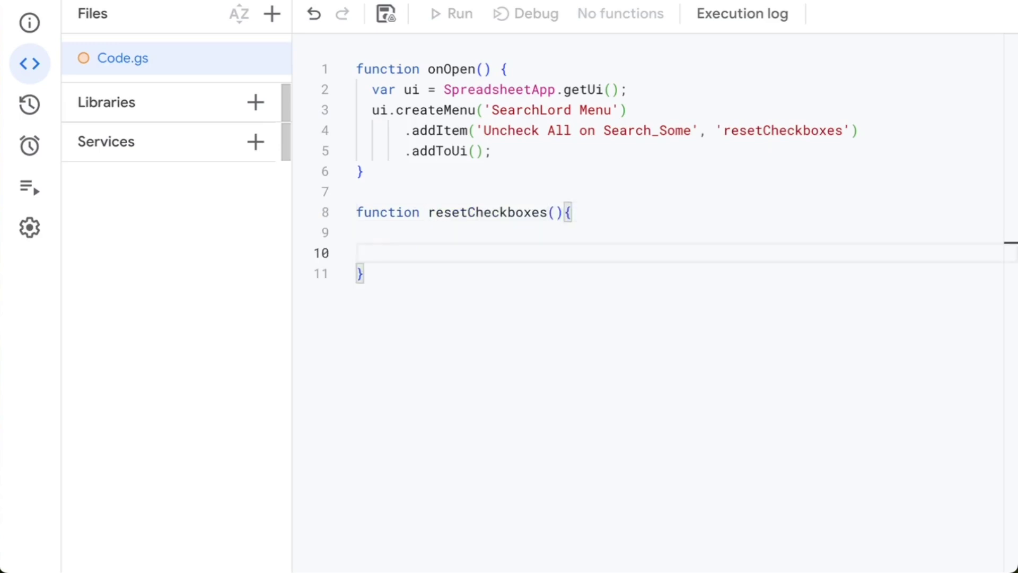
pyautogui.click(357, 233)
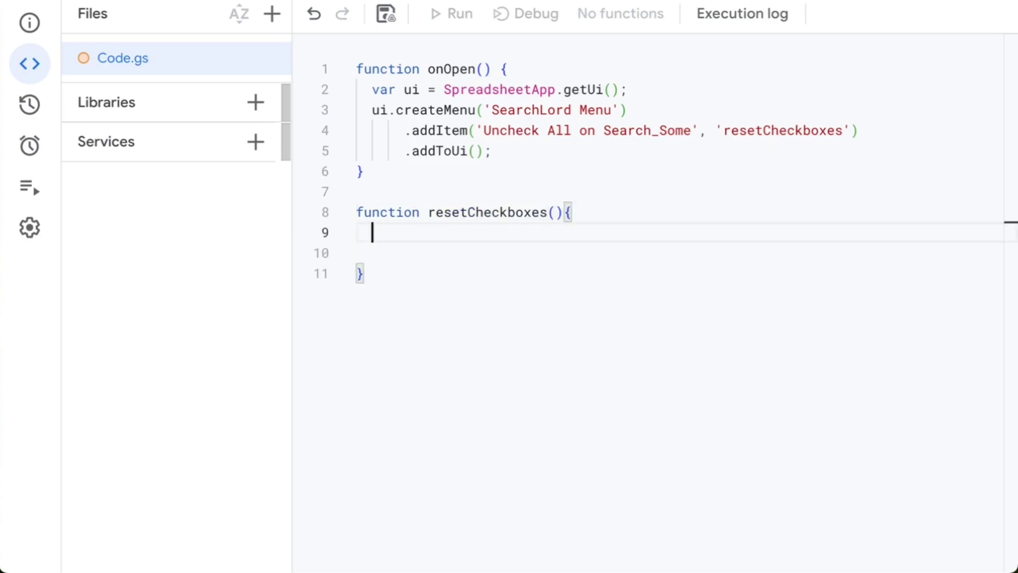
pyautogui.write('var sheet = Spread')
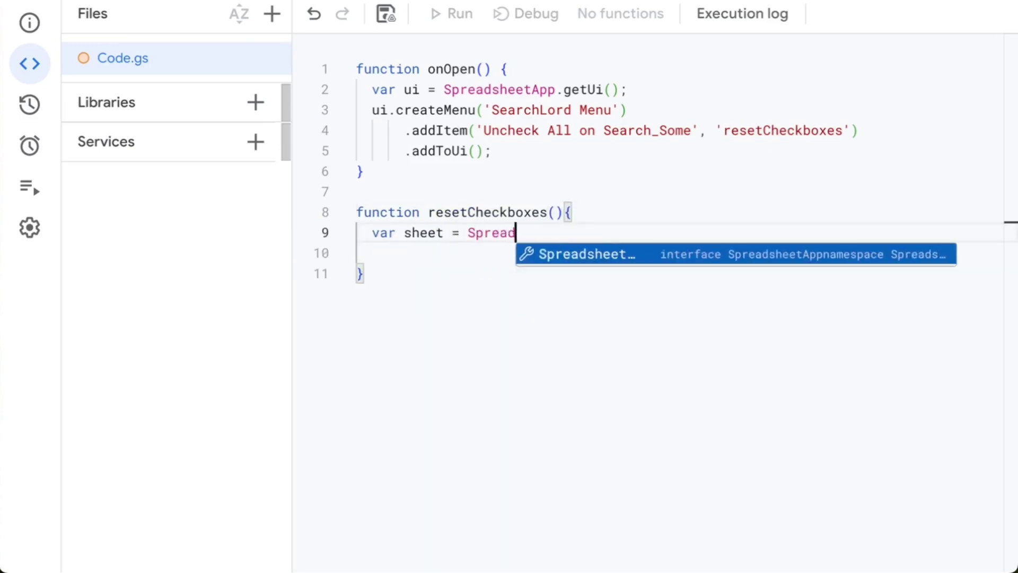
pyautogui.press('Tab')
pyautogui.write('.getA')
pyautogui.press('Down')
pyautogui.press('Down')
pyautogui.press('Down')
pyautogui.press('Tab')
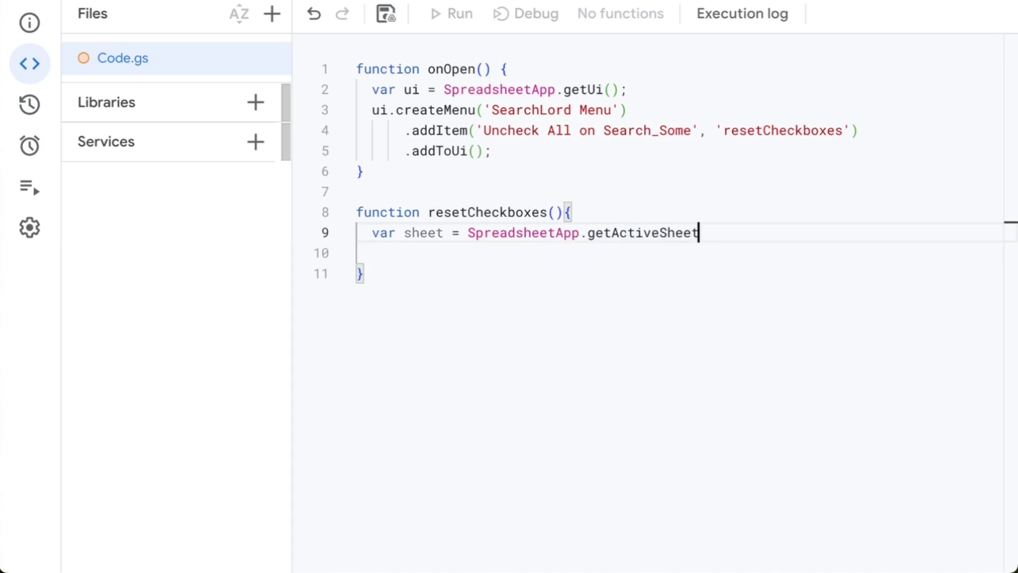
pyautogui.write('().getN')
pyautogui.press('Tab')
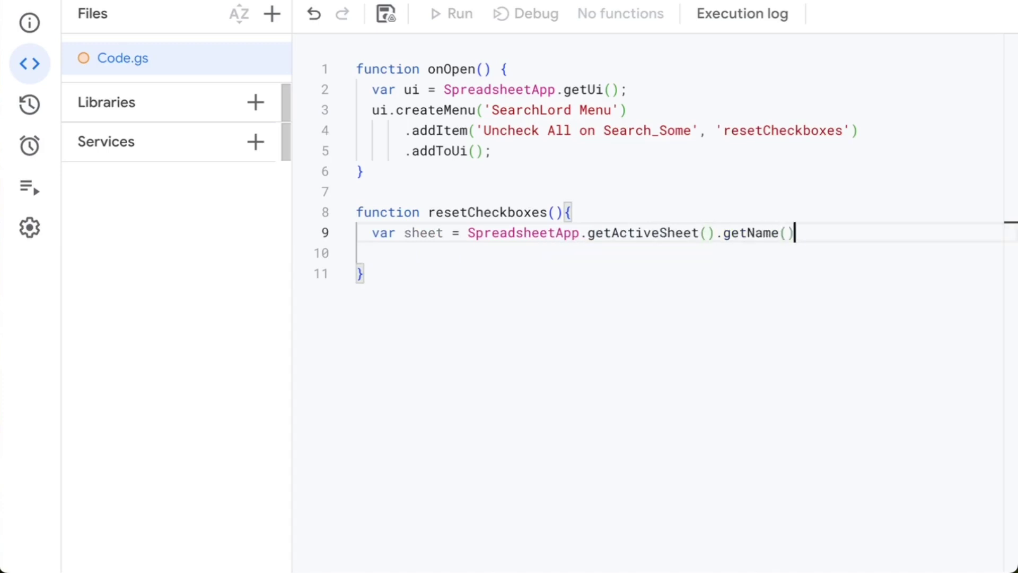
# Add an if (sheet == 'SEARCH_SOME') block that fetches the SEARCH_SOME sheet by name.
pyautogui.press('Return')
pyautogui.press('Return')
pyautogui.write('if (sheet ')
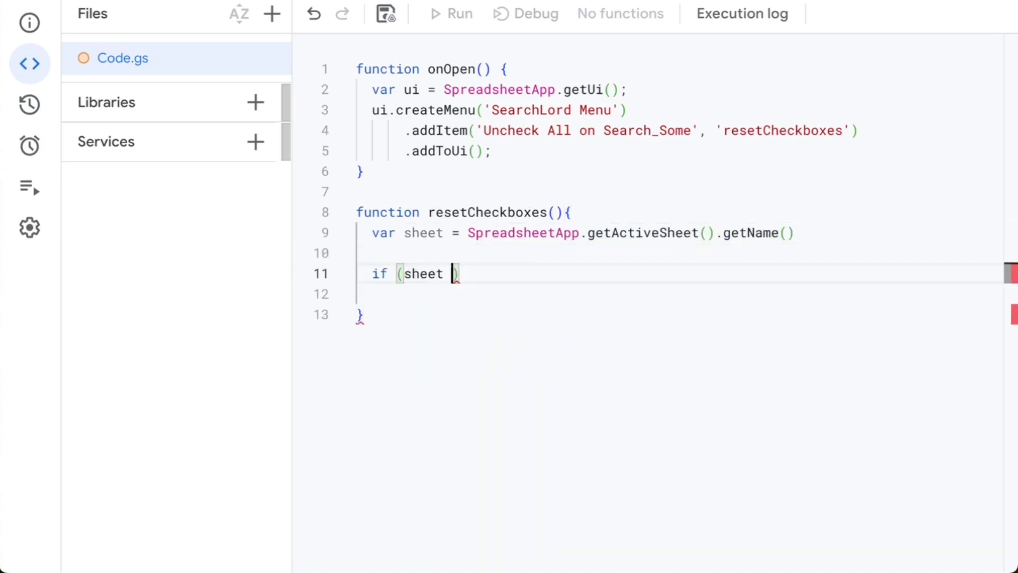
pyautogui.write('==')
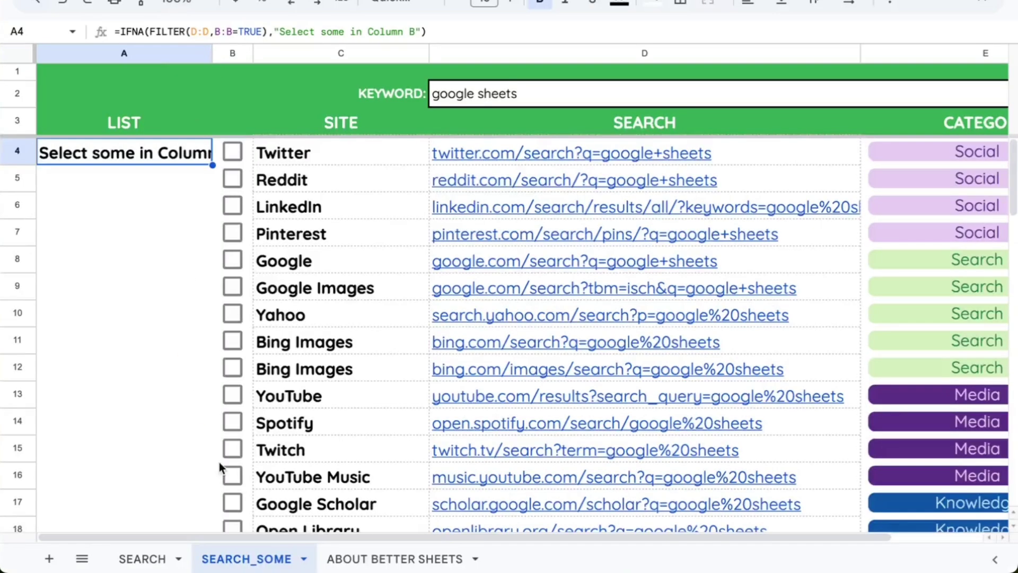
pyautogui.doubleClick(253, 565)
pyautogui.hotkey('ctrl', 'c')
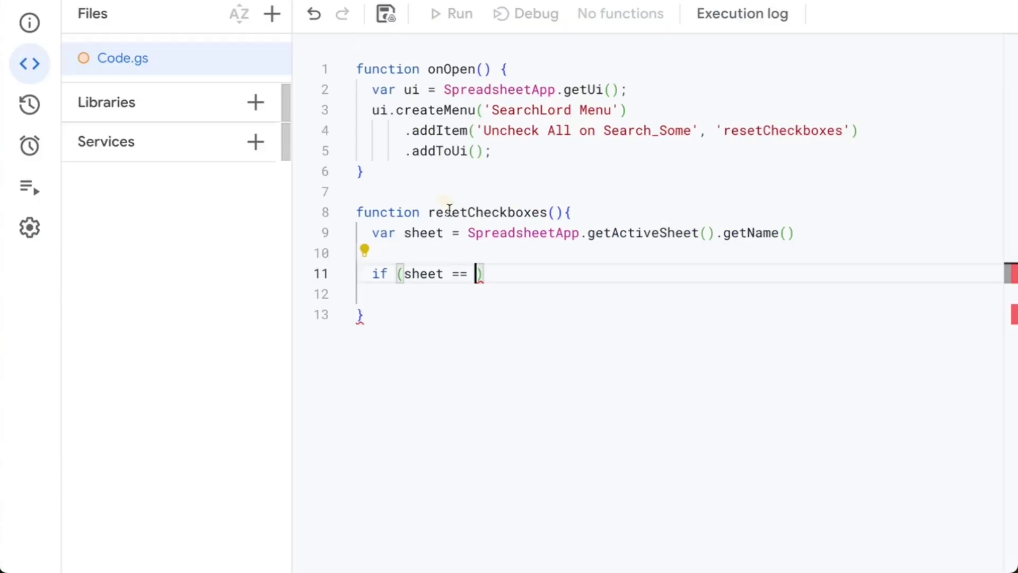
pyautogui.write("'")
pyautogui.hotkey('ctrl', 'v')
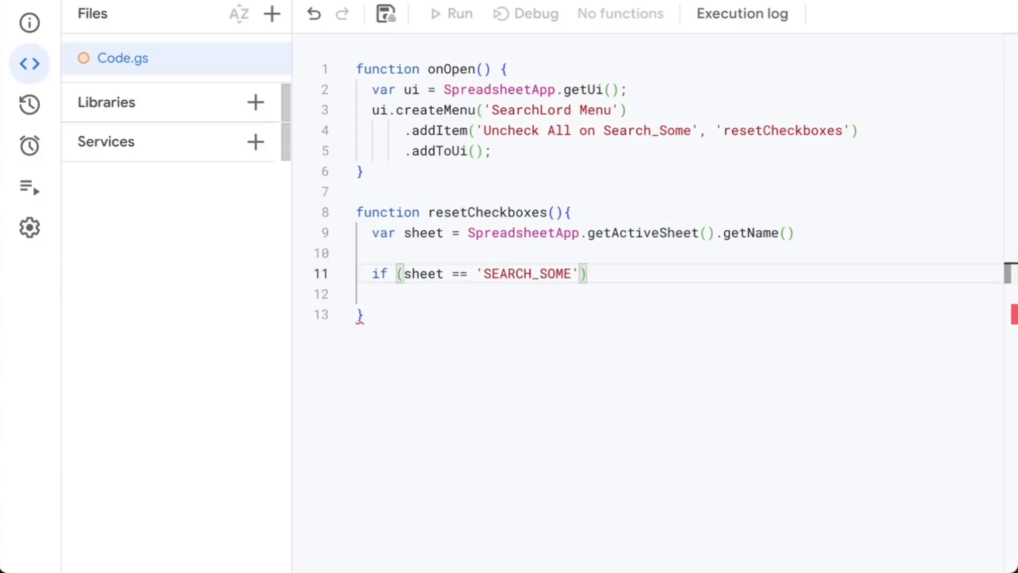
pyautogui.write('{')
pyautogui.press('Return')
pyautogui.press('Return')
pyautogui.write('SpreadsheetApp')
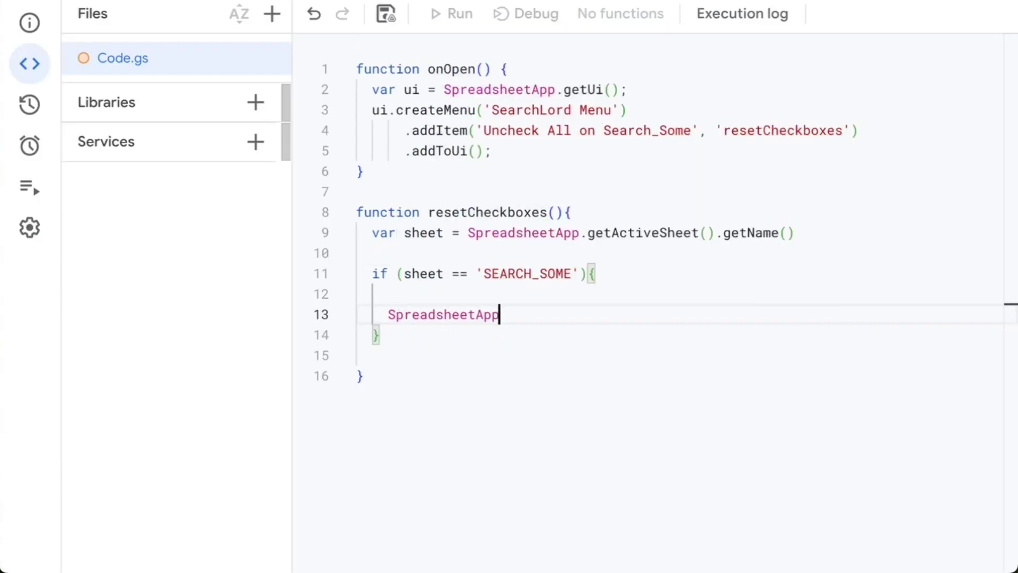
pyautogui.write('.getA')
pyautogui.press('Down')
pyautogui.press('Down')
pyautogui.press('Down')
pyautogui.press('Down')
pyautogui.press('Return')
pyautogui.write('().get')
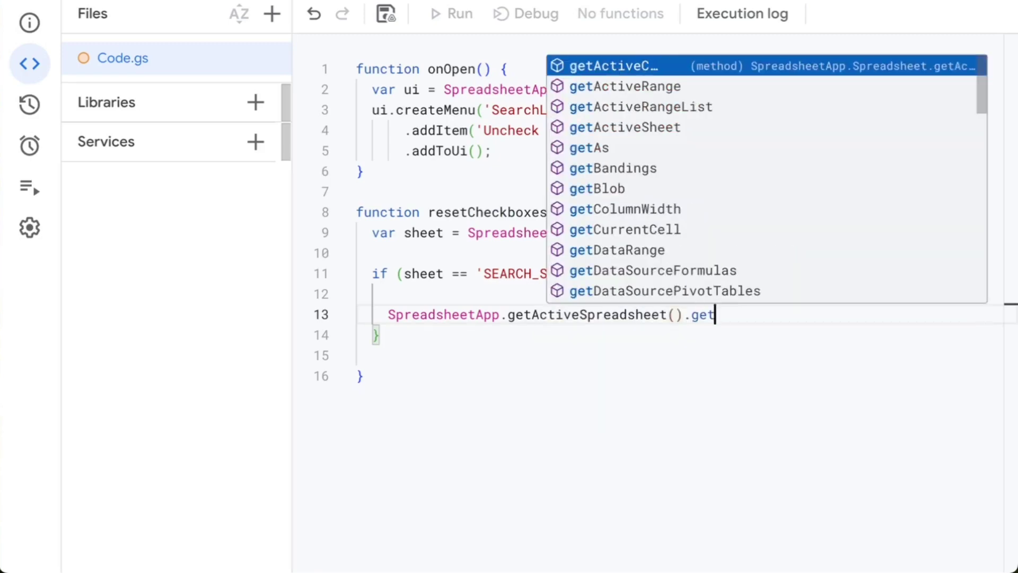
pyautogui.write('Sheet')
pyautogui.press('Down')
pyautogui.press('Return')
pyautogui.write('(')
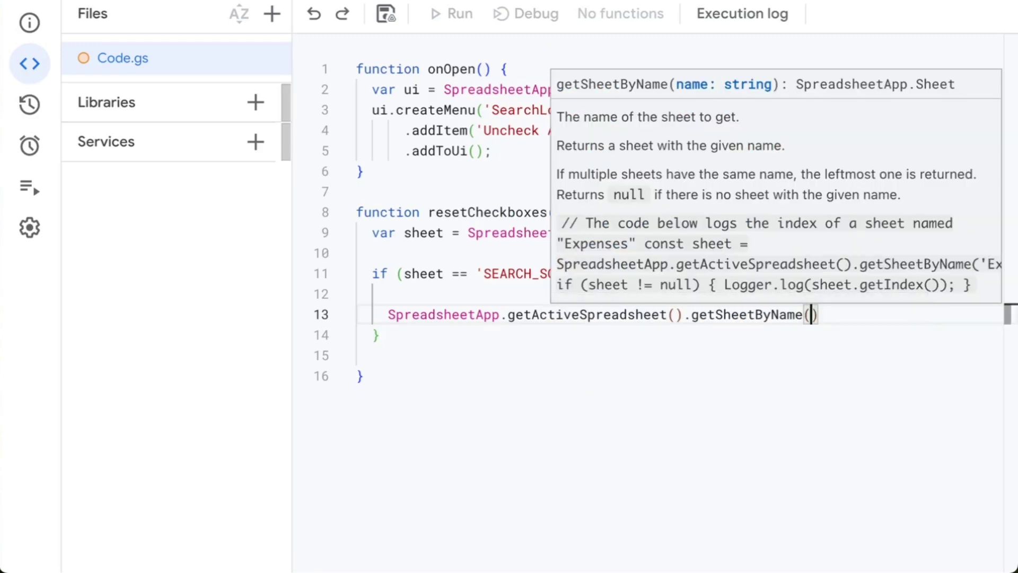
pyautogui.write("'SEARCH_SOME'")
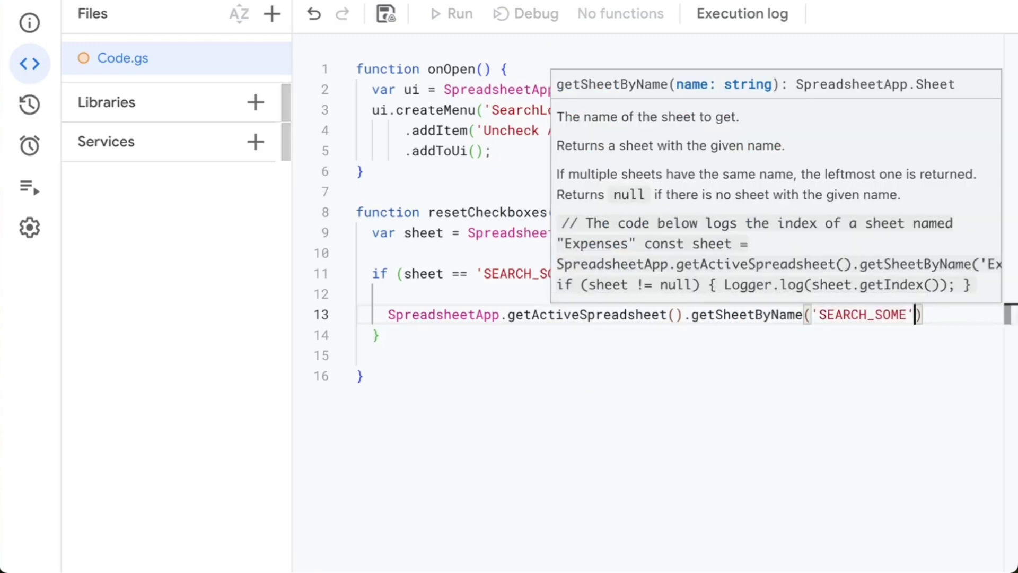
# Store that sheet in var search_some, call getRange("B:B").uncheck(), and save.
pyautogui.click(356, 314)
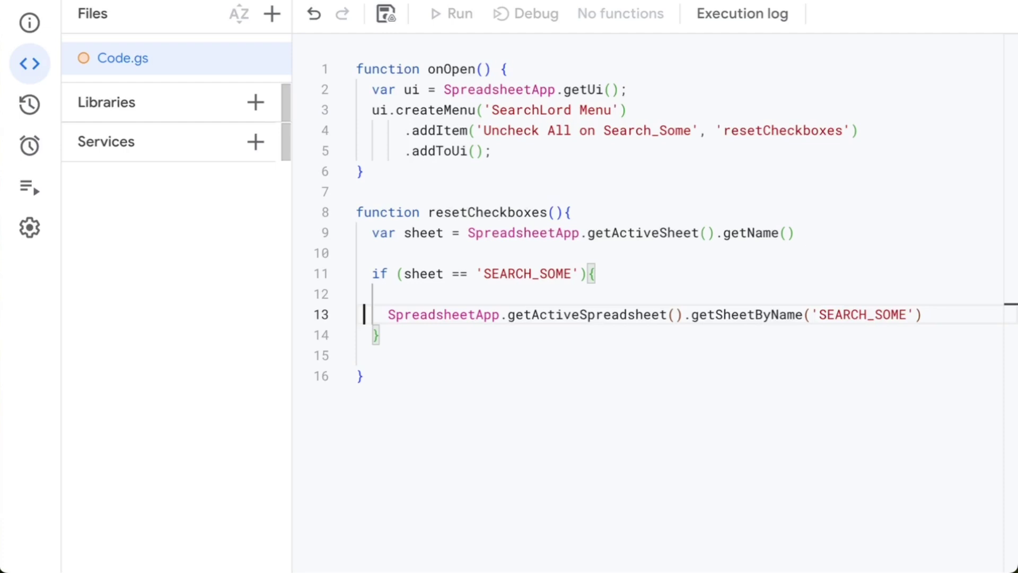
pyautogui.write('var search_some')
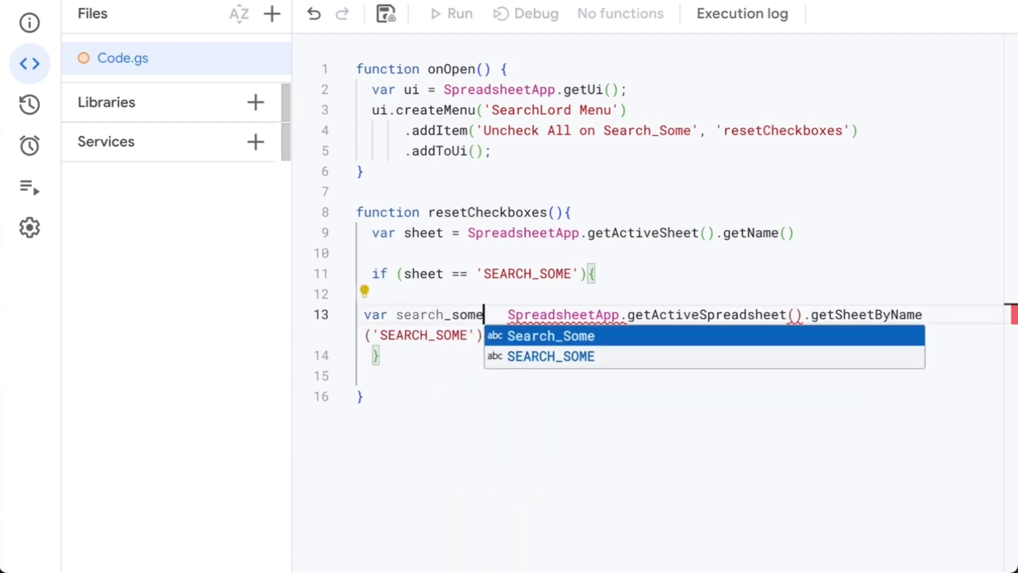
pyautogui.write(' =')
pyautogui.click(524, 319)
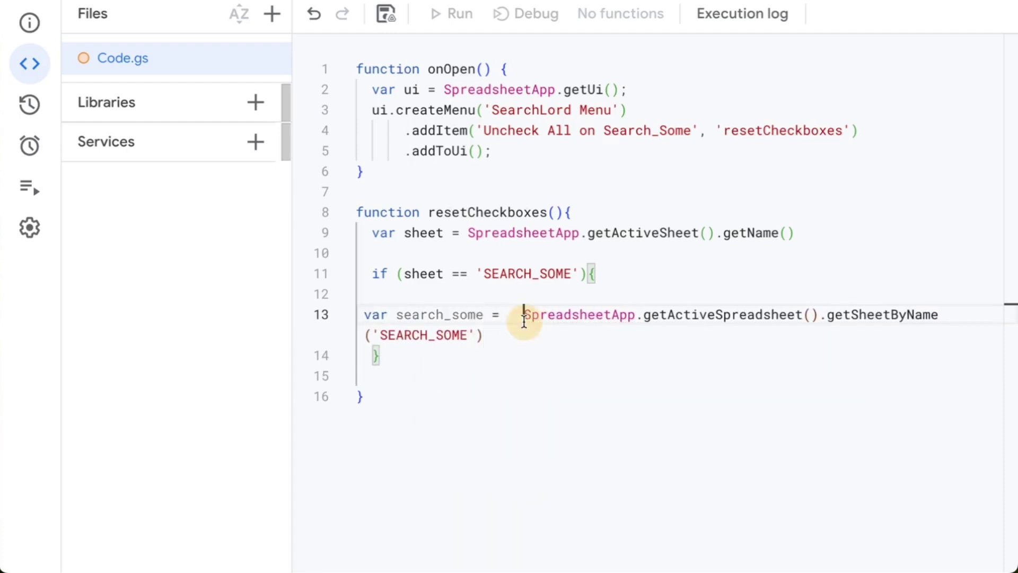
pyautogui.press('BackSpace')
pyautogui.press('BackSpace')
pyautogui.press('End')
pyautogui.press('Return')
pyautogui.write('search_some.')
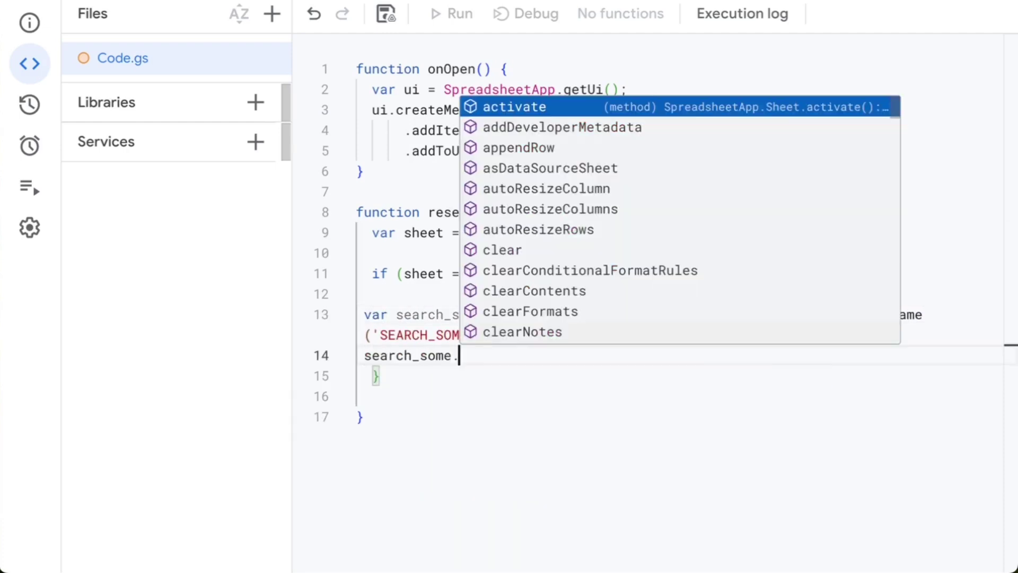
pyautogui.write('getRange(')
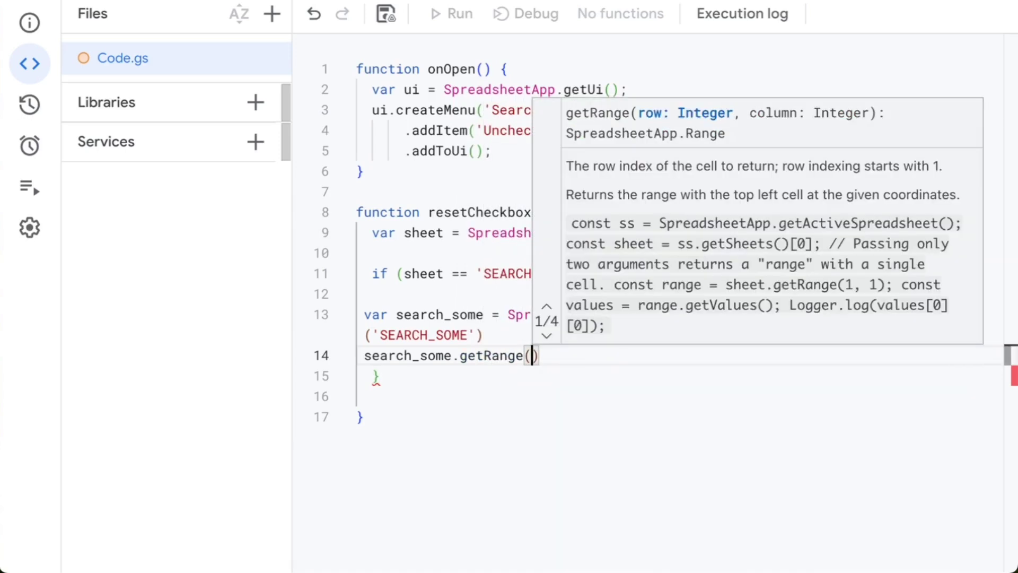
pyautogui.write('B')
pyautogui.press('BackSpace')
pyautogui.write('"B:B").un')
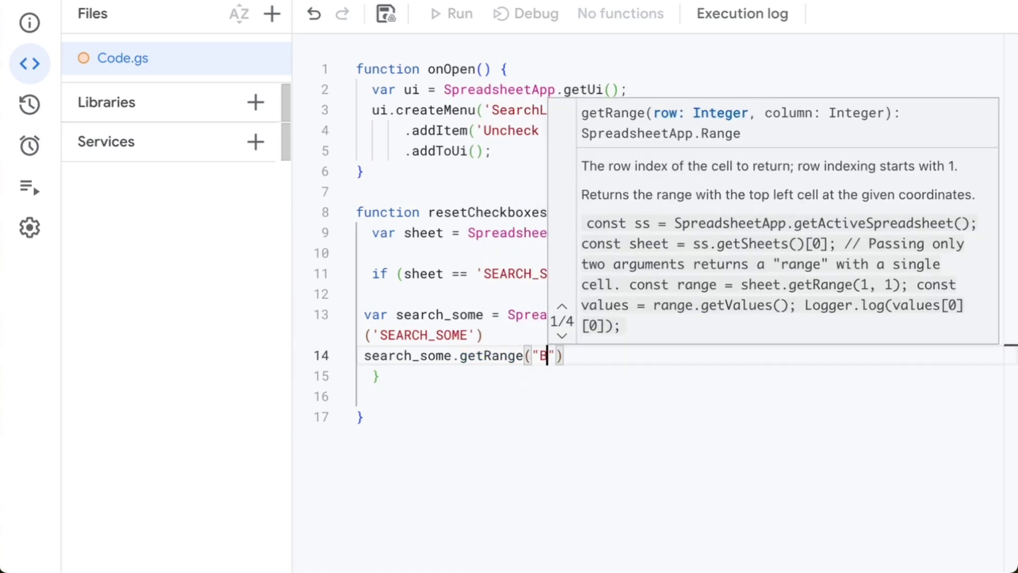
pyautogui.press('Tab')
pyautogui.write('()')
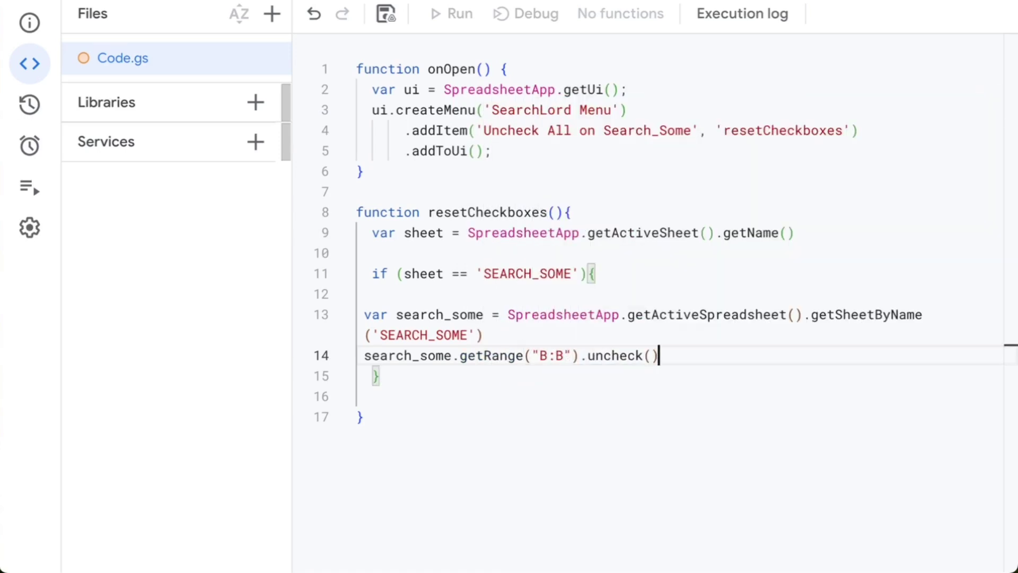
pyautogui.hotkey('ctrl', 's')
# Format the document, remove the empty lines 10 and 12, and save the project.
pyautogui.rightClick(499, 273)
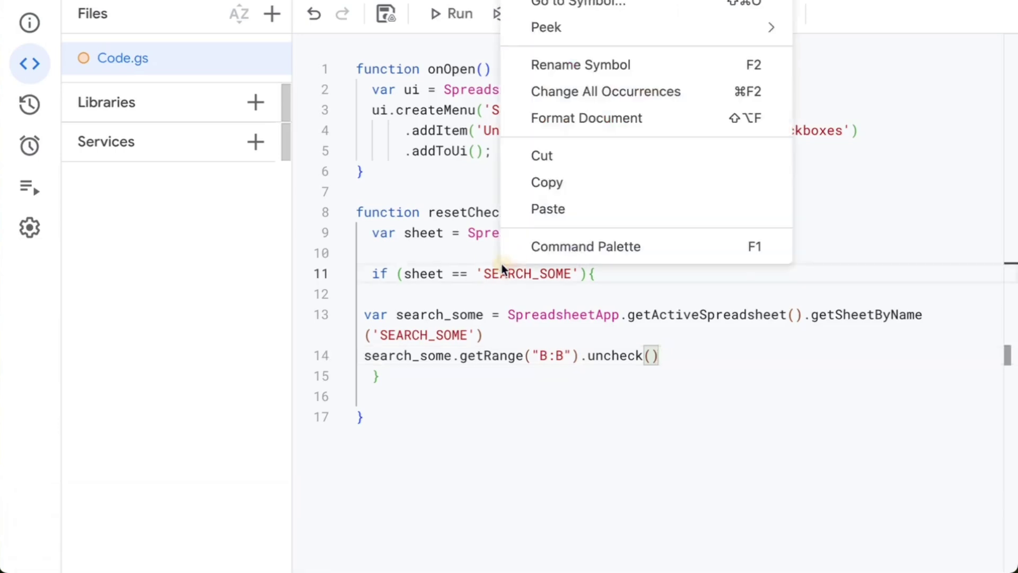
pyautogui.click(578, 122)
pyautogui.click(454, 131)
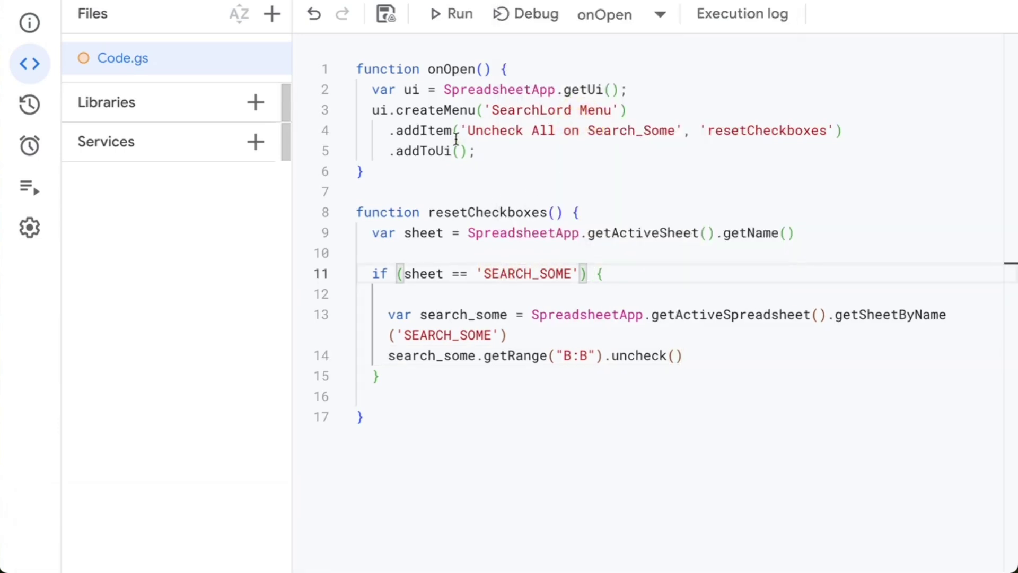
pyautogui.click(411, 291)
pyautogui.press('BackSpace')
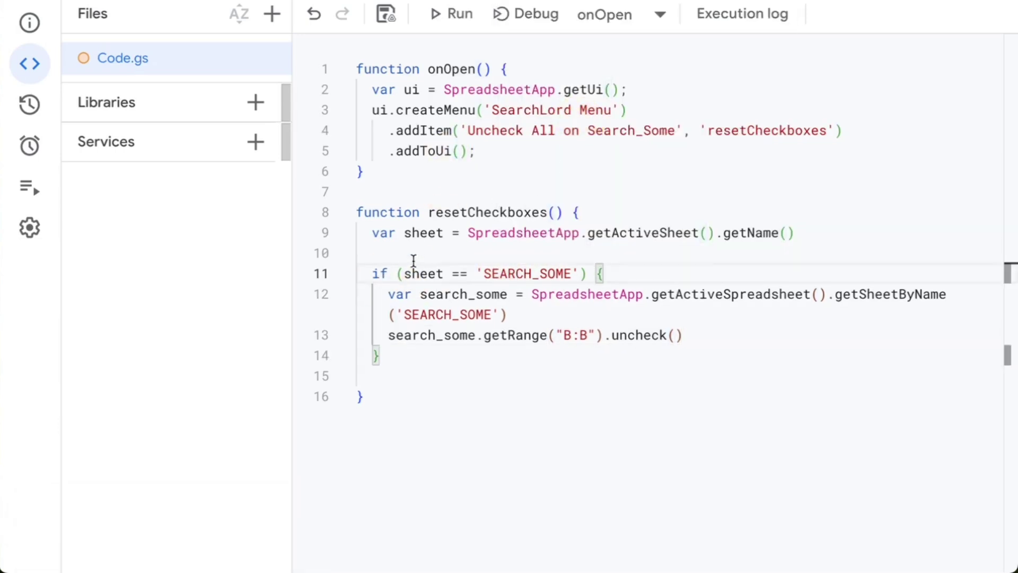
pyautogui.click(411, 253)
pyautogui.press('BackSpace')
pyautogui.hotkey('ctrl', 's')
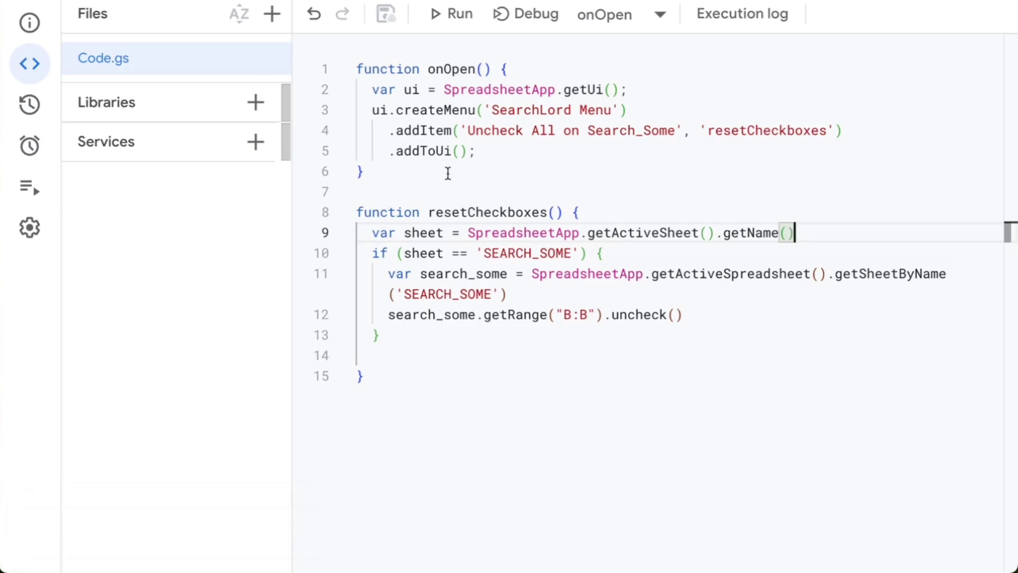
# Review the onOpen function, then tick Bing Images, YouTube, Aliexpress and Patreon on SEARCH_SOME.
pyautogui.moveTo(448, 173); pyautogui.dragTo(341, 50)
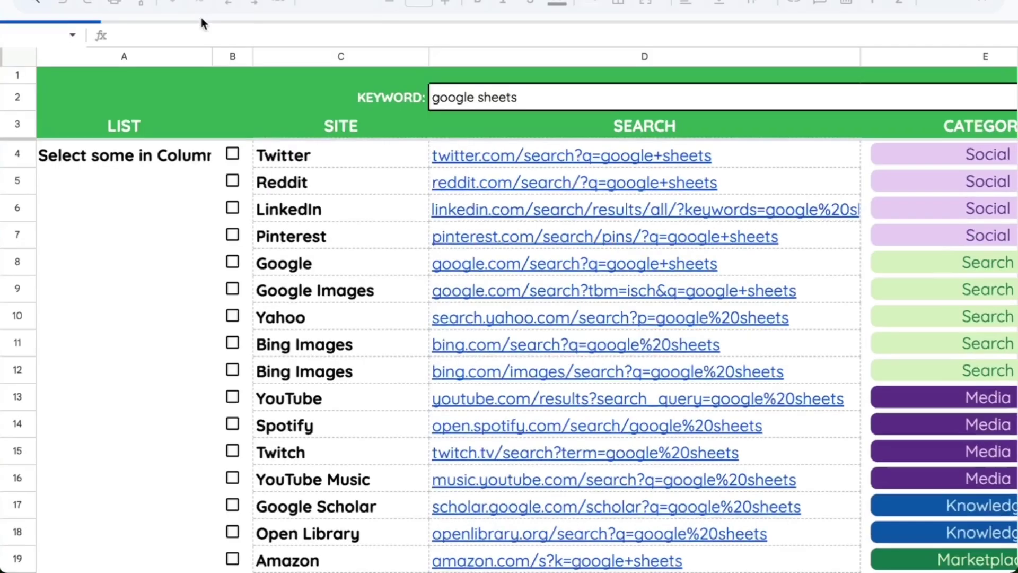
pyautogui.click(124, 72)
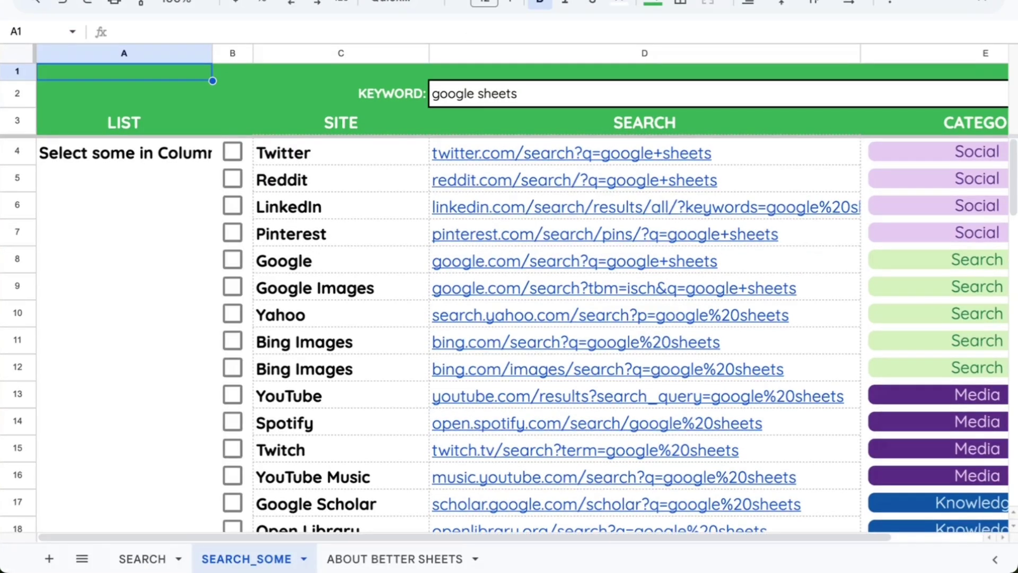
pyautogui.click(244, 262)
pyautogui.click(235, 335)
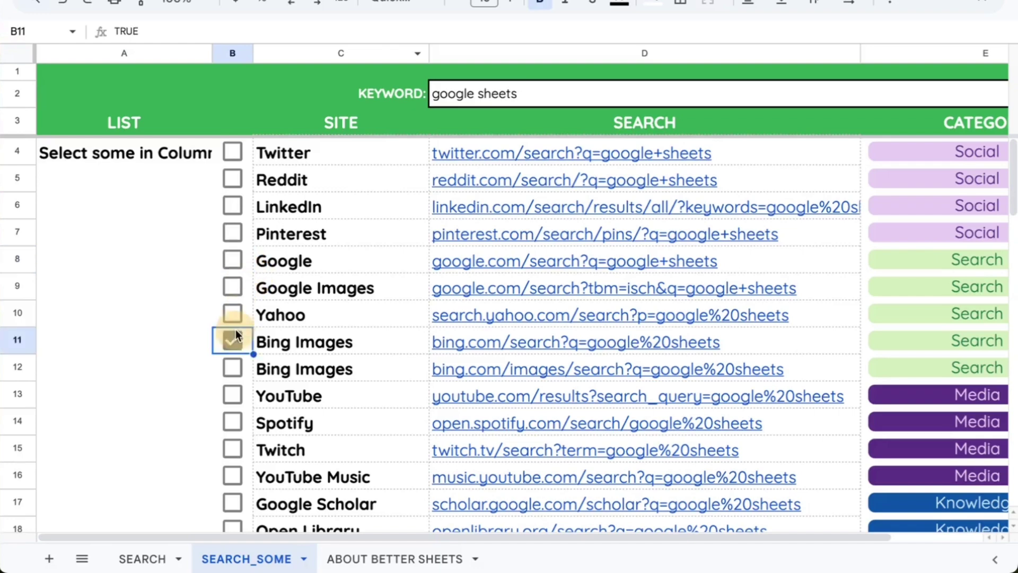
pyautogui.click(233, 395)
pyautogui.scroll(-5, 233, 371)
pyautogui.click(232, 389)
pyautogui.click(231, 469)
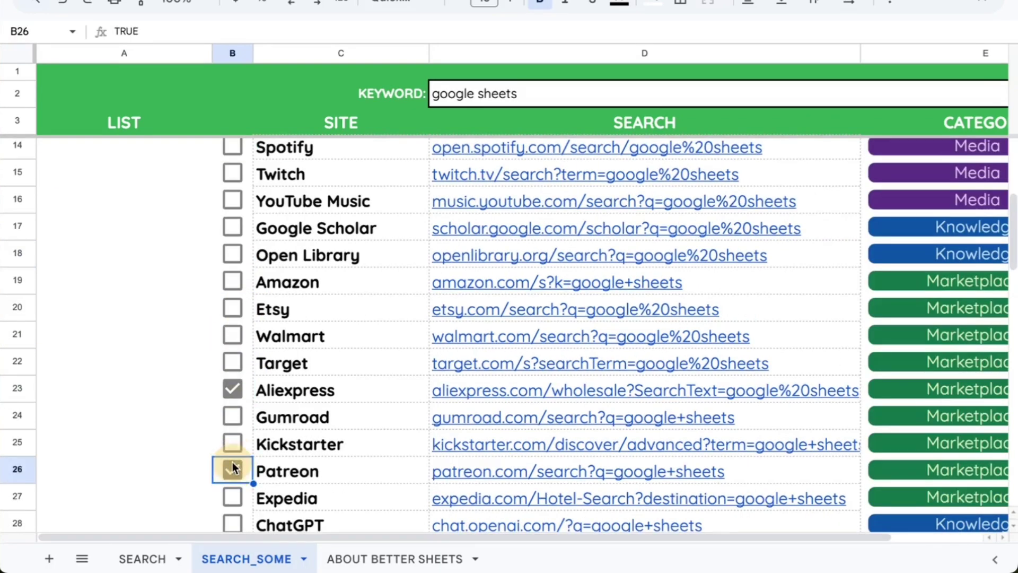
pyautogui.scroll(5, 233, 371)
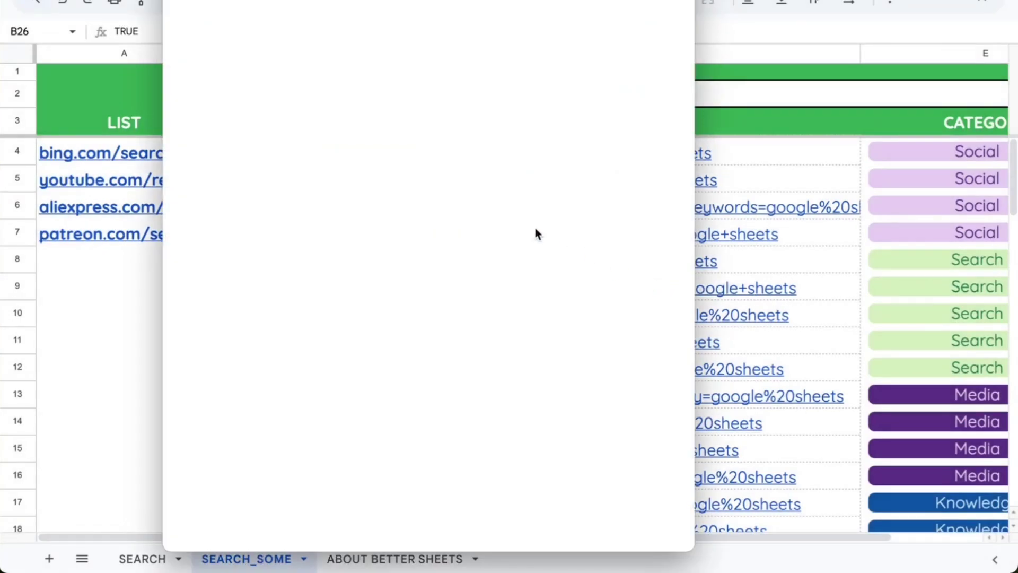
# Authorise the script's spreadsheet access, then tick LinkedIn, Google Images, YouTube and Trello.
pyautogui.click(321, 236)
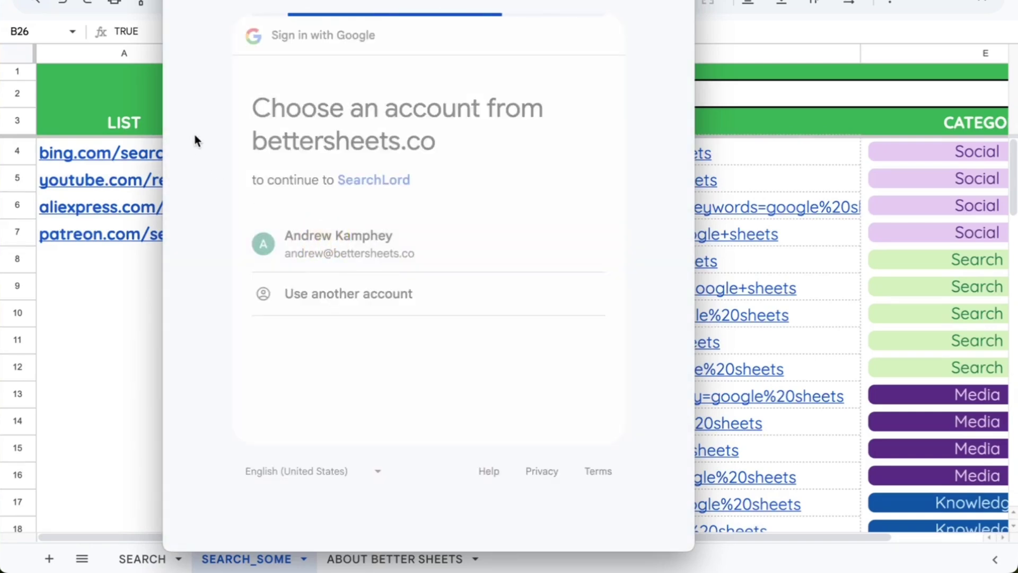
pyautogui.click(518, 423)
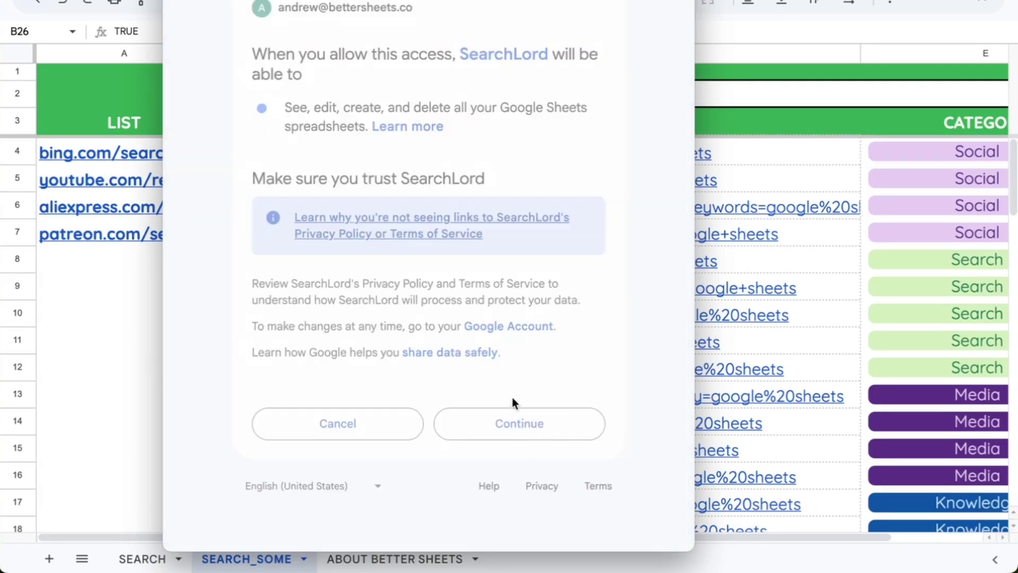
pyautogui.click(232, 207)
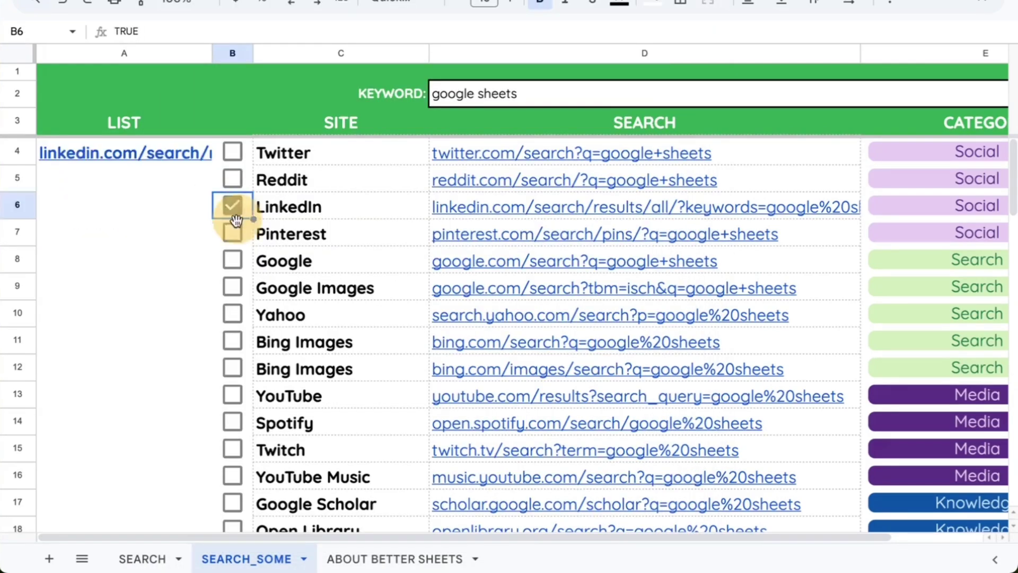
pyautogui.click(232, 287)
pyautogui.click(232, 395)
pyautogui.scroll(-13, 234, 389)
pyautogui.click(233, 387)
pyautogui.click(230, 422)
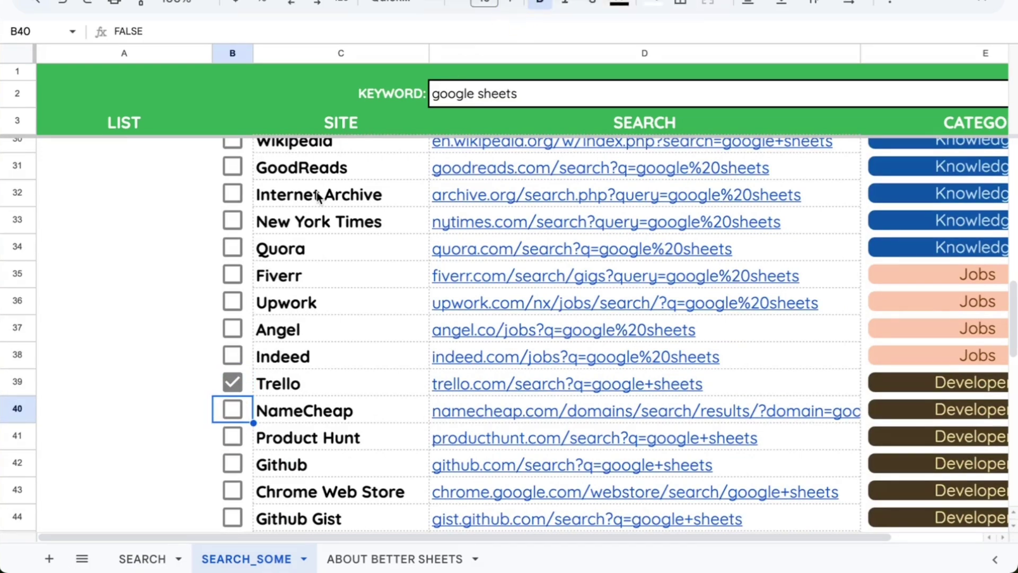
pyautogui.scroll(13, 319, 196)
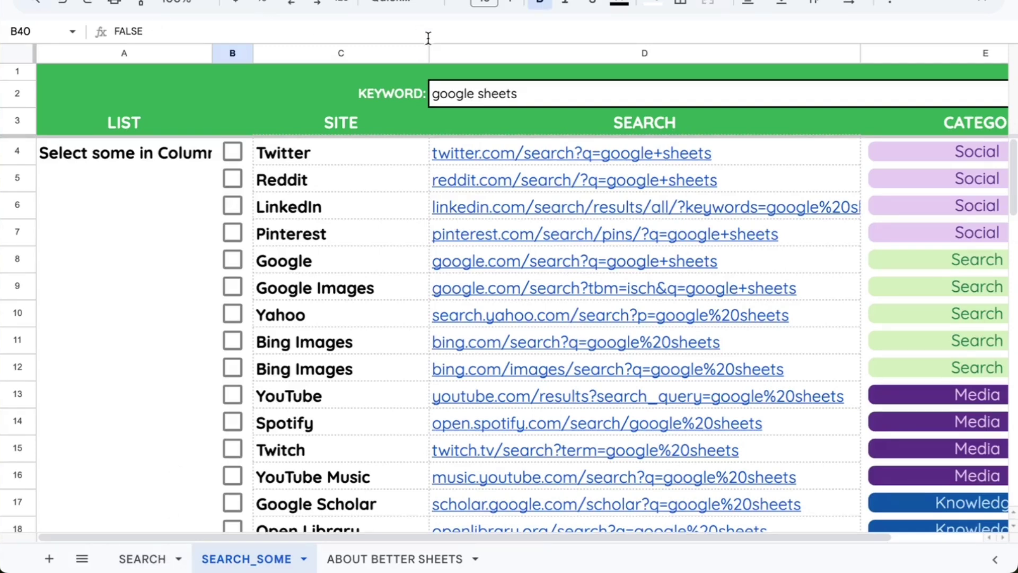
# Select SEARCH_SOME site names, including Twitter through Yahoo and Google Images.
pyautogui.click(323, 183)
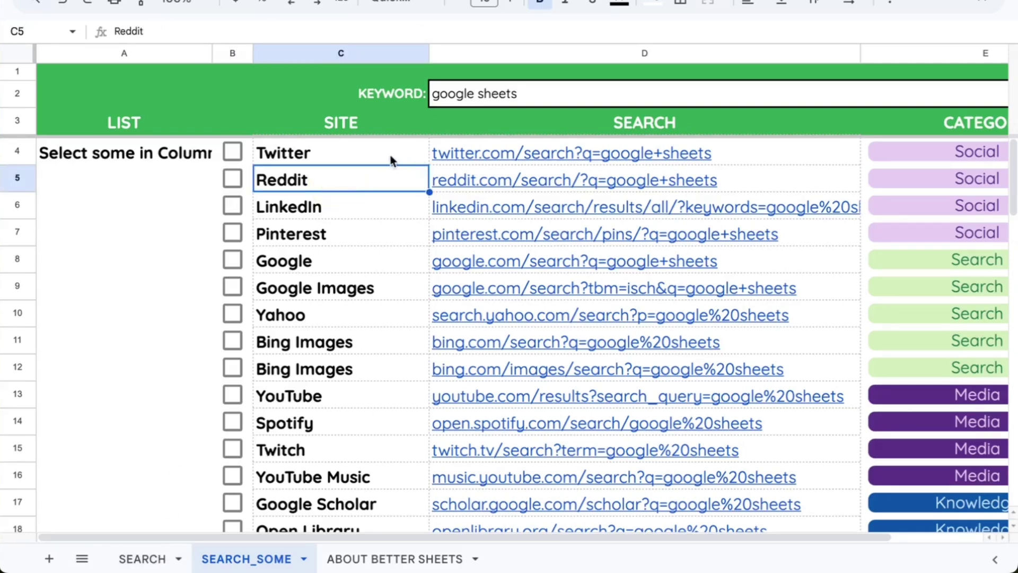
pyautogui.moveTo(390, 159); pyautogui.dragTo(387, 319)
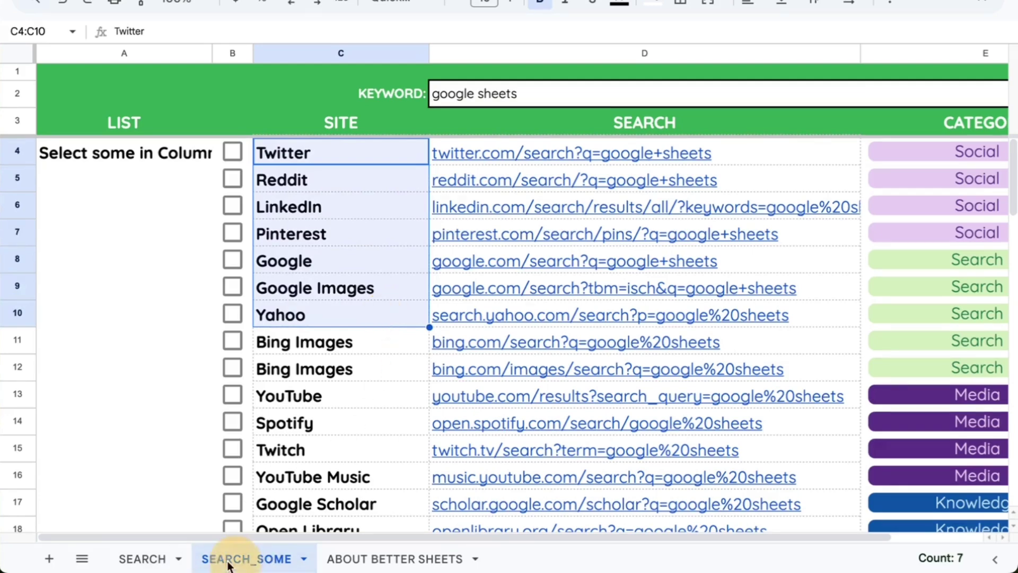
pyautogui.click(142, 559)
pyautogui.click(220, 558)
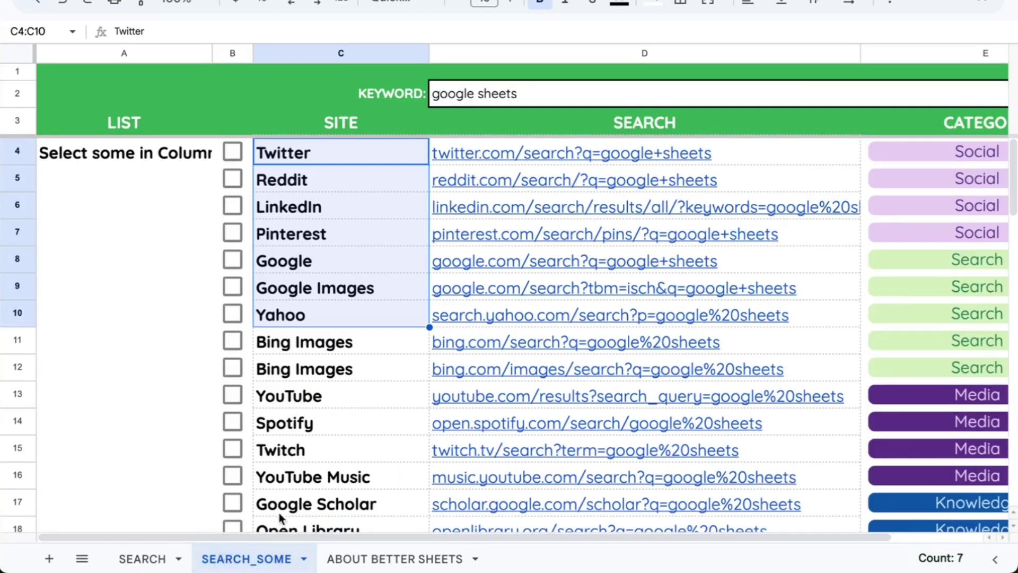
pyautogui.click(347, 292)
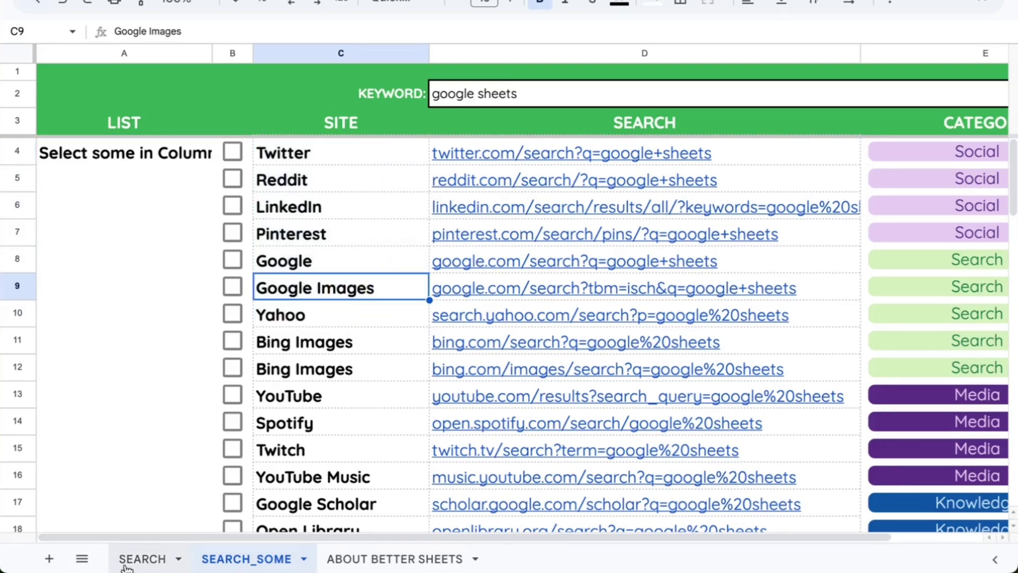
# Switch to the SEARCH sheet and scroll down to the Udemy search link.
pyautogui.click(142, 559)
pyautogui.scroll(-10, 259, 251)
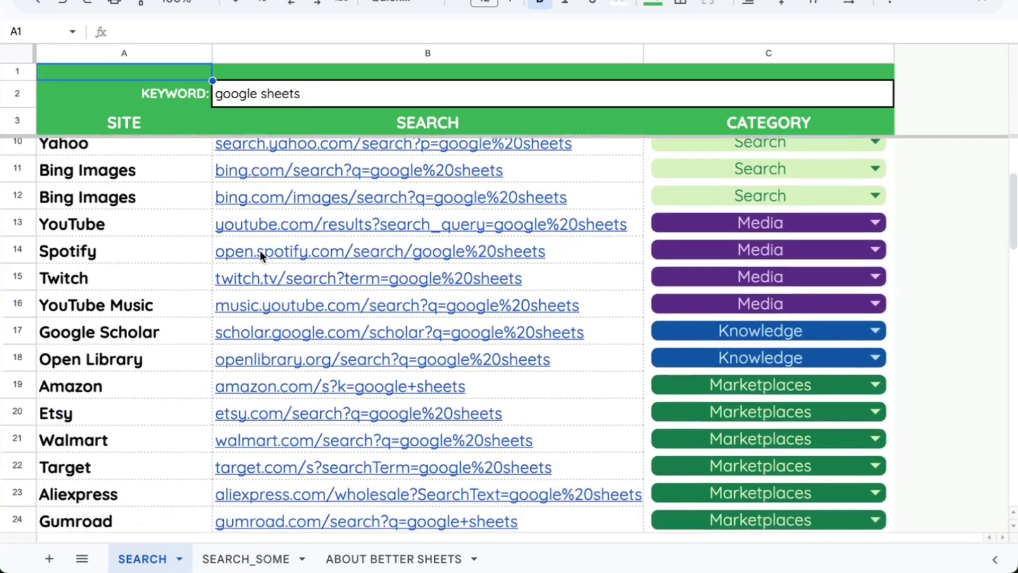
pyautogui.scroll(-8, 259, 256)
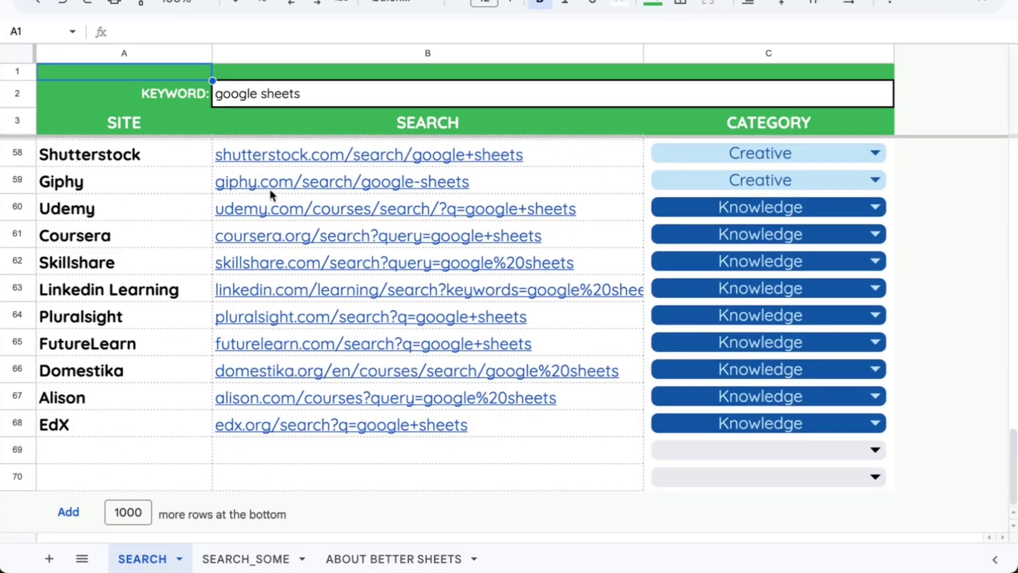
pyautogui.click(333, 208)
# Inspect the Twitter, Reddit, LinkedIn and Pinterest link formulas without changing them.
pyautogui.scroll(15, 332, 207)
pyautogui.click(338, 151)
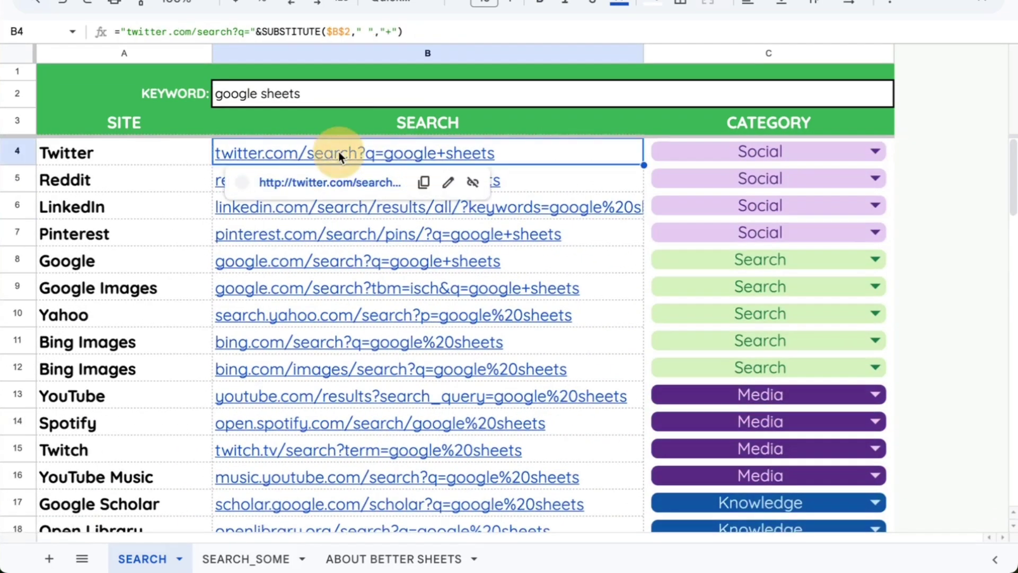
pyautogui.doubleClick(339, 152)
pyautogui.moveTo(350, 151); pyautogui.dragTo(232, 147)
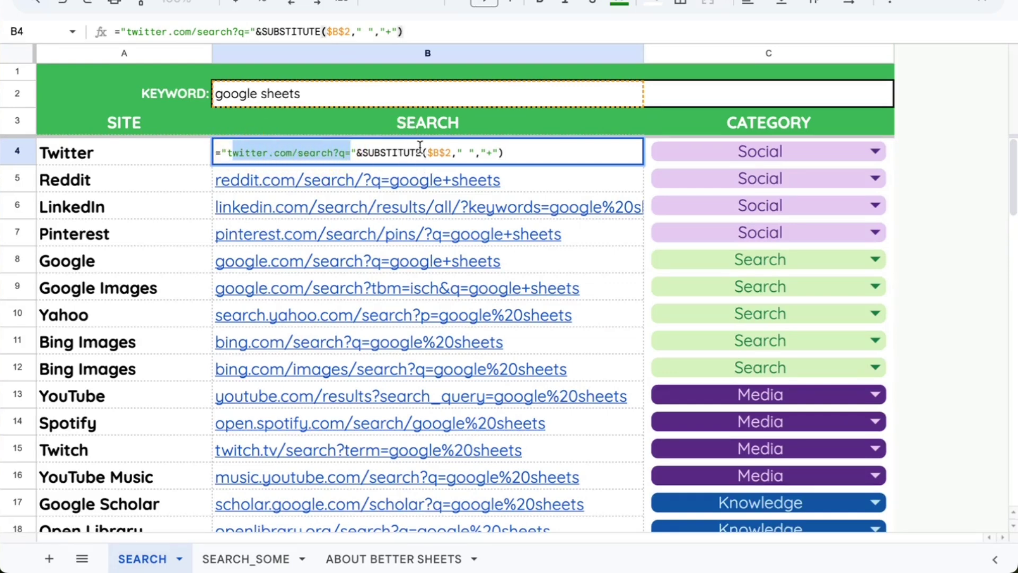
pyautogui.click(460, 152)
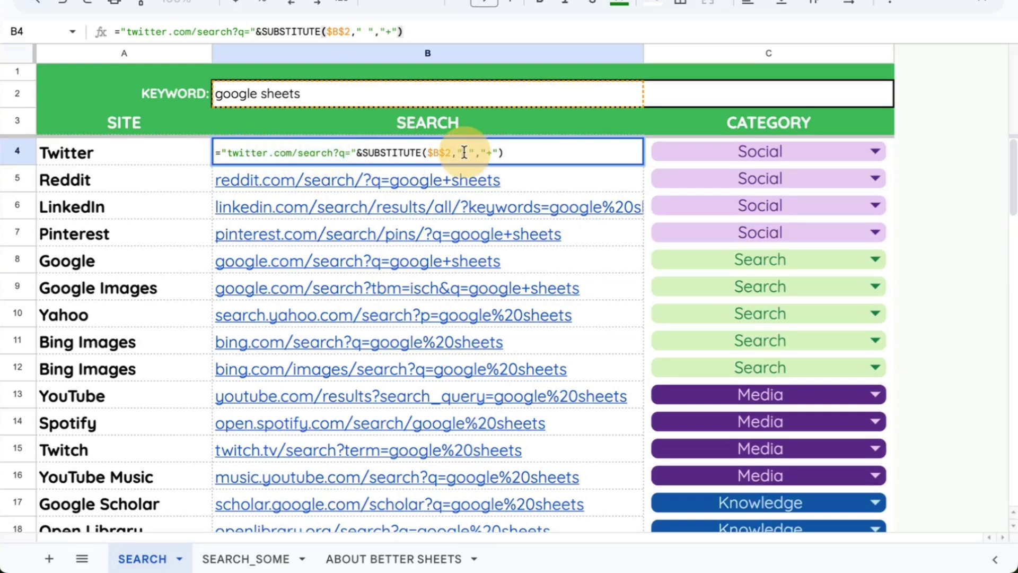
pyautogui.press('Escape')
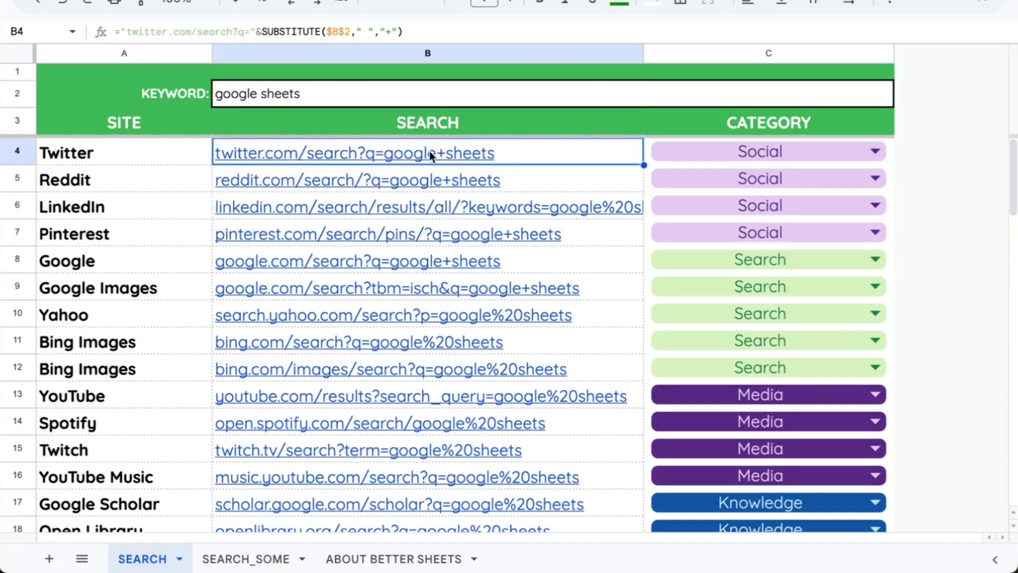
pyautogui.doubleClick(409, 192)
pyautogui.click(430, 205)
pyautogui.doubleClick(430, 212)
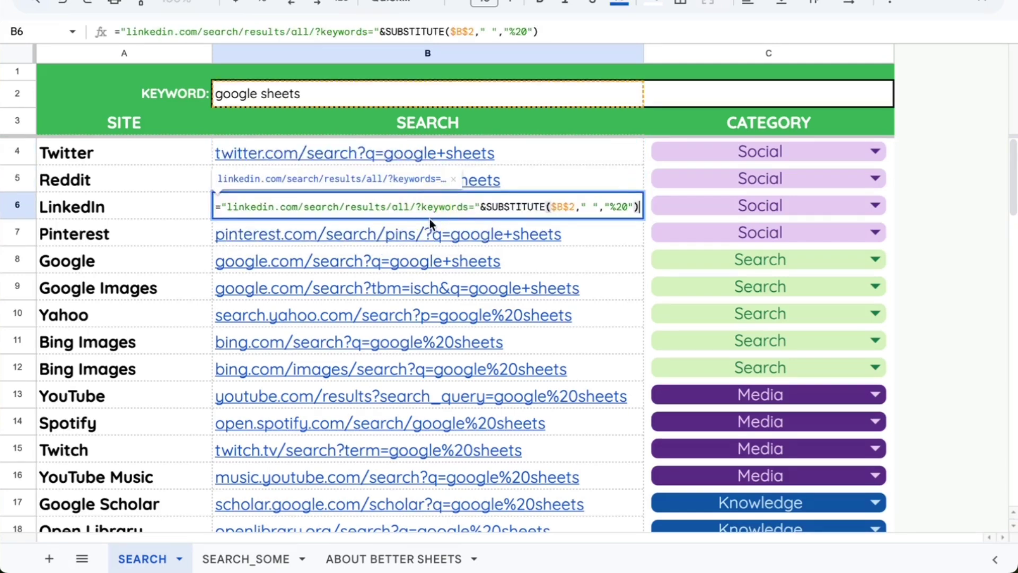
pyautogui.press('Escape')
pyautogui.doubleClick(405, 234)
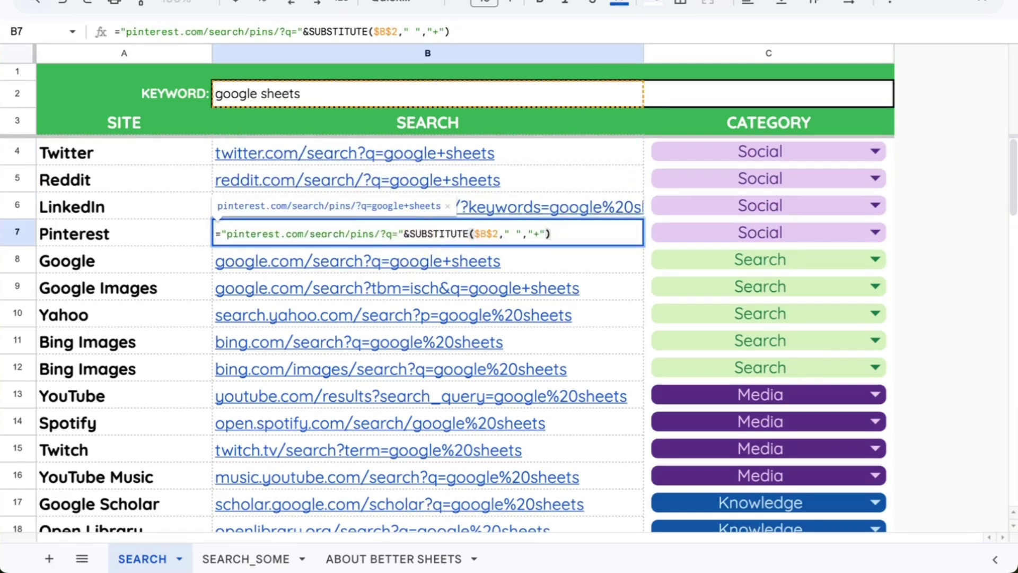
pyautogui.press('Escape')
pyautogui.scroll(-5, 450, 298)
pyautogui.scroll(5, 450, 298)
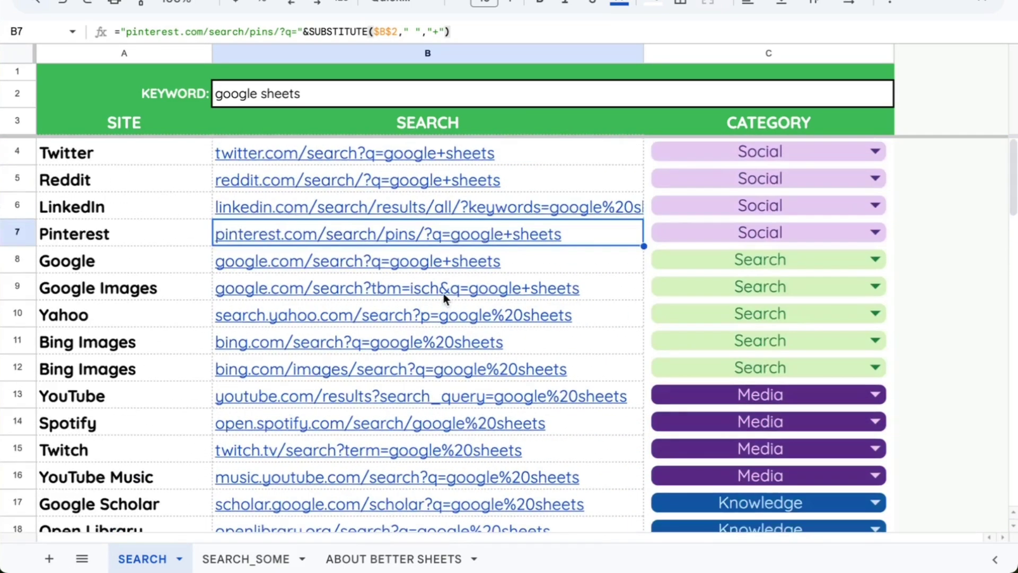
# Change B8's formula to ENCODEURL($B$2), dropping the " ","+" arguments, and test the link.
pyautogui.click(440, 262)
pyautogui.doubleClick(440, 262)
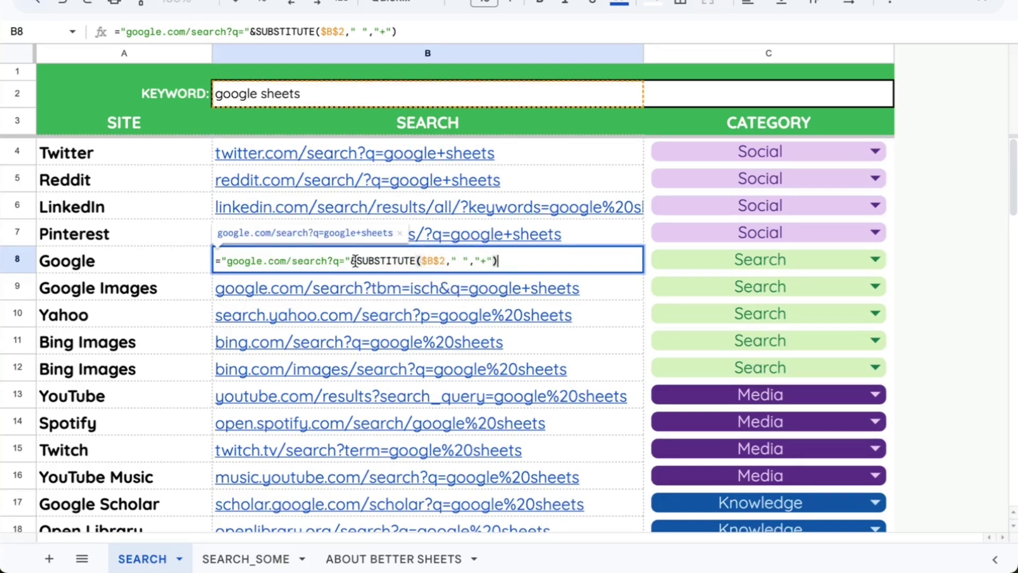
pyautogui.moveTo(355, 260); pyautogui.dragTo(416, 259)
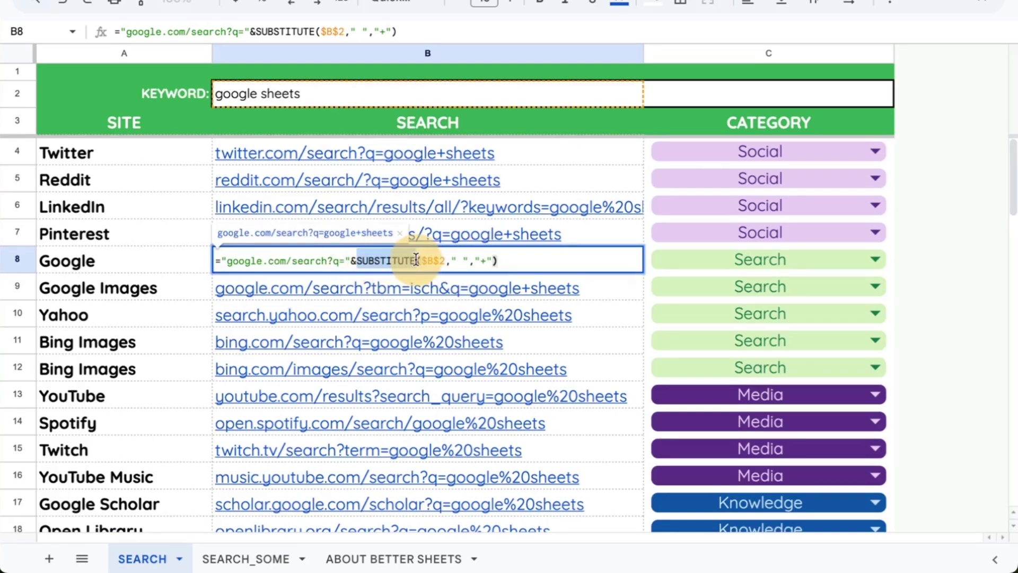
pyautogui.write('ENCODEURL')
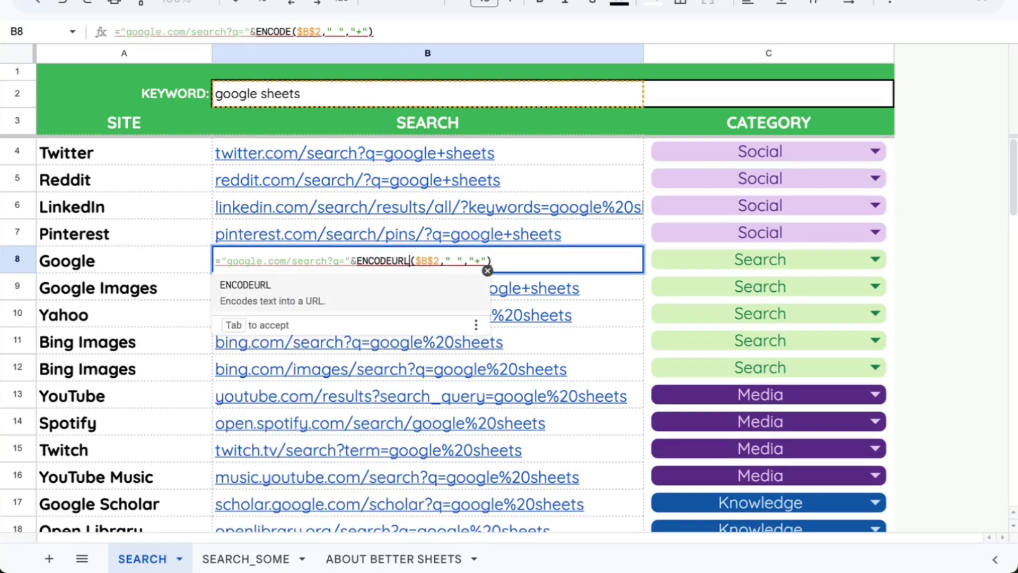
pyautogui.moveTo(440, 260); pyautogui.dragTo(485, 260)
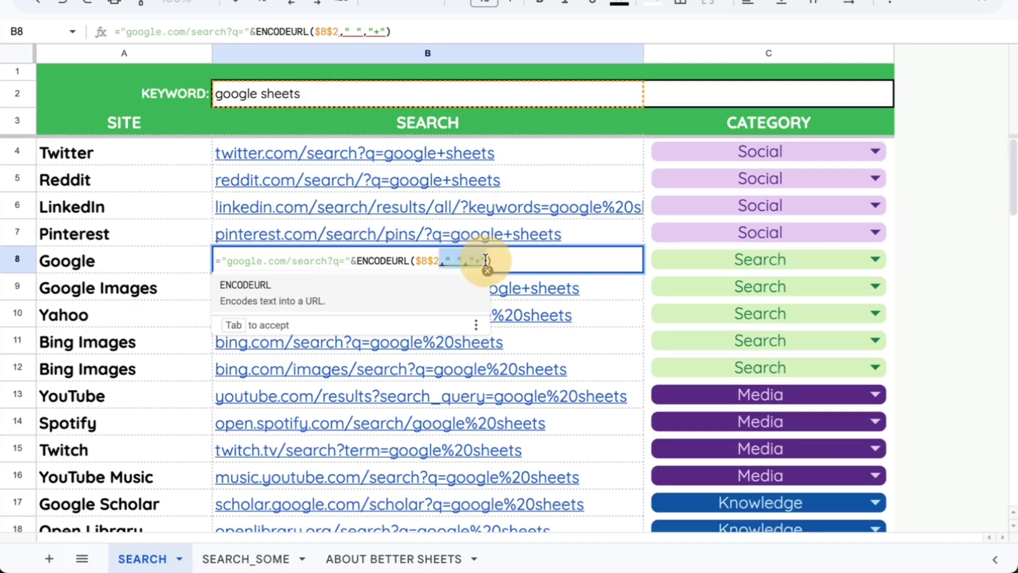
pyautogui.press('BackSpace')
pyautogui.press('Return')
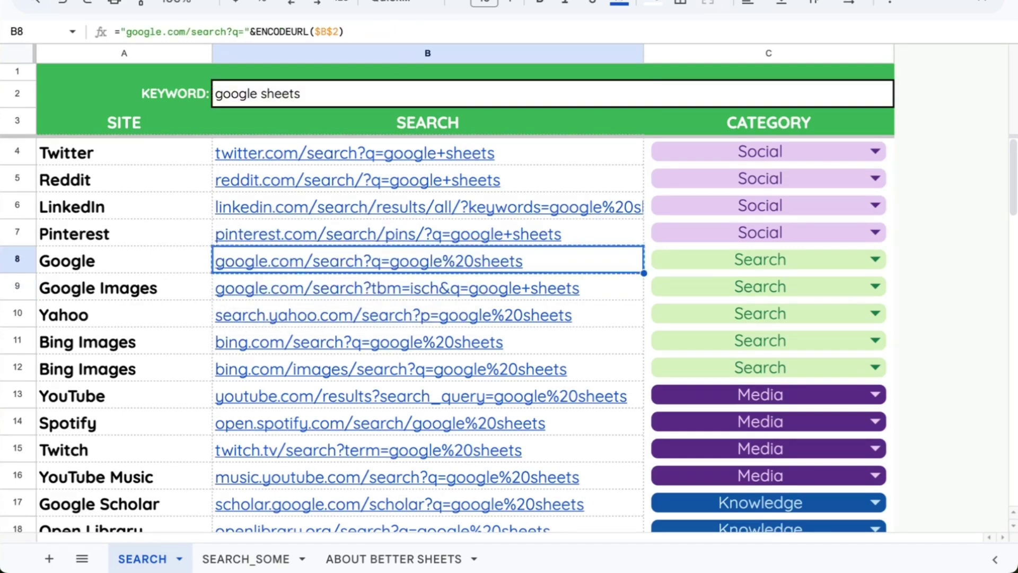
pyautogui.hotkey('alt', 'Return')
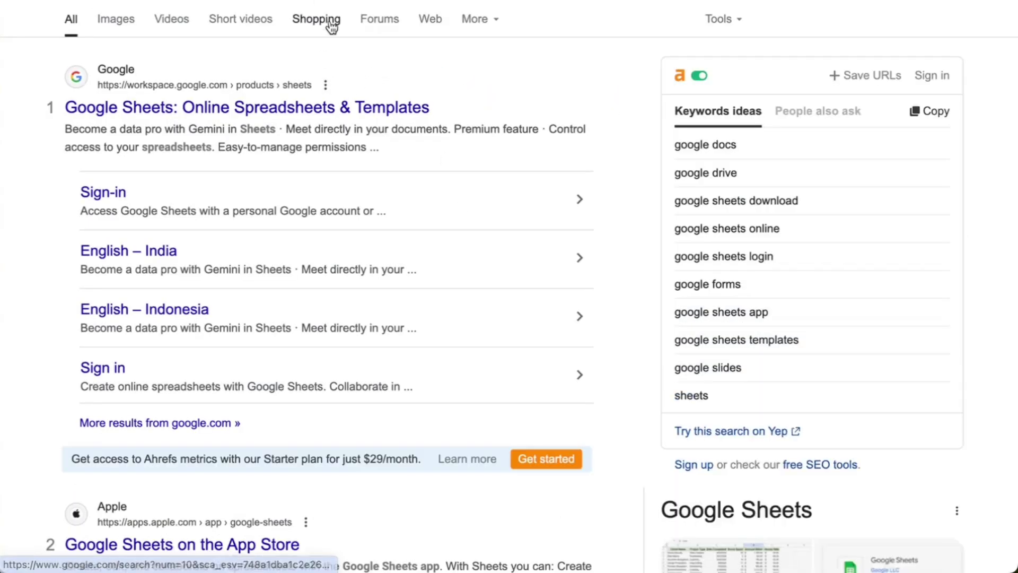
pyautogui.click(324, 1)
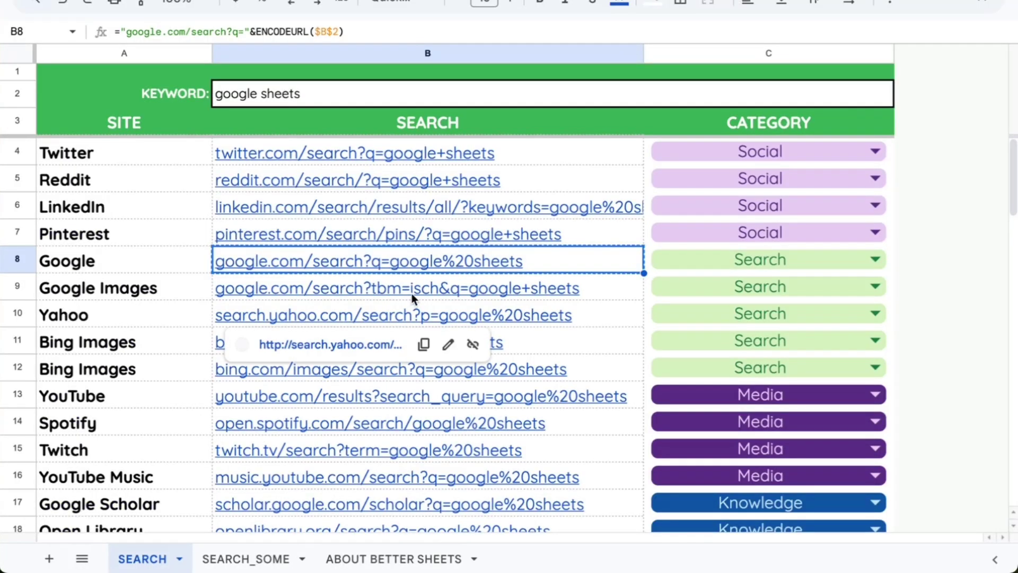
pyautogui.moveTo(370, 284)
pyautogui.doubleClick(418, 256)
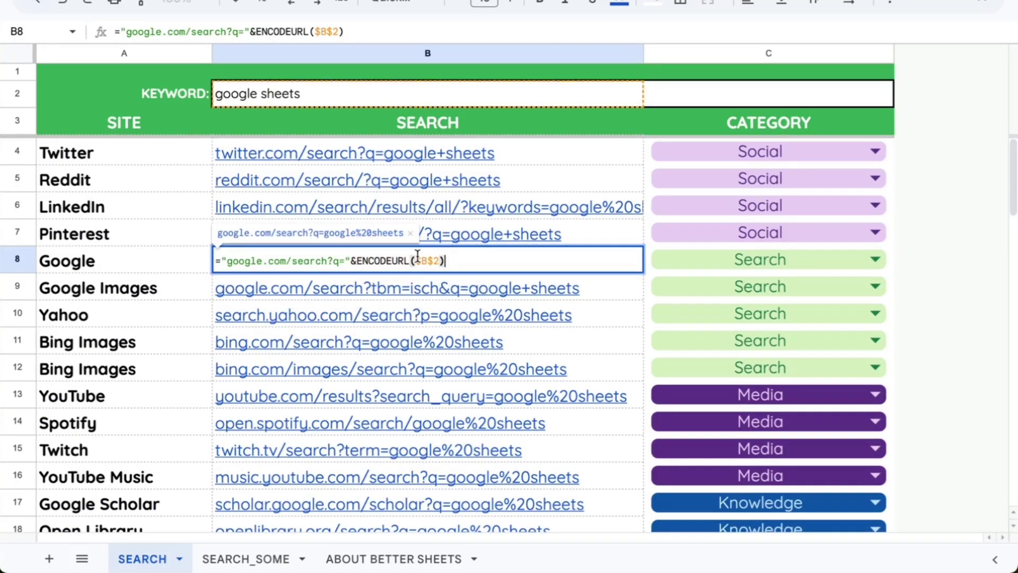
pyautogui.click(431, 258)
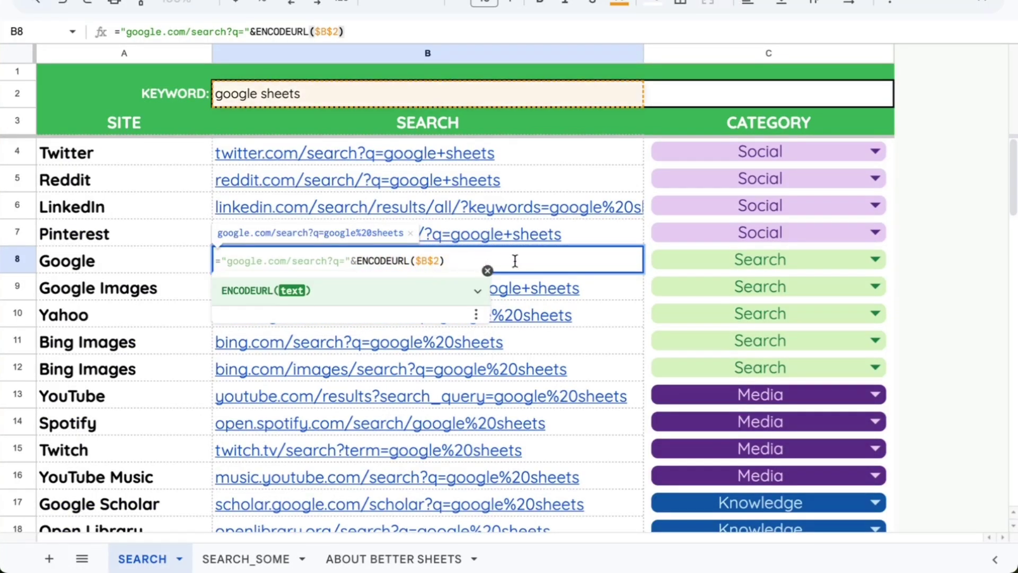
pyautogui.press('Escape')
pyautogui.scroll(-2, 515, 261)
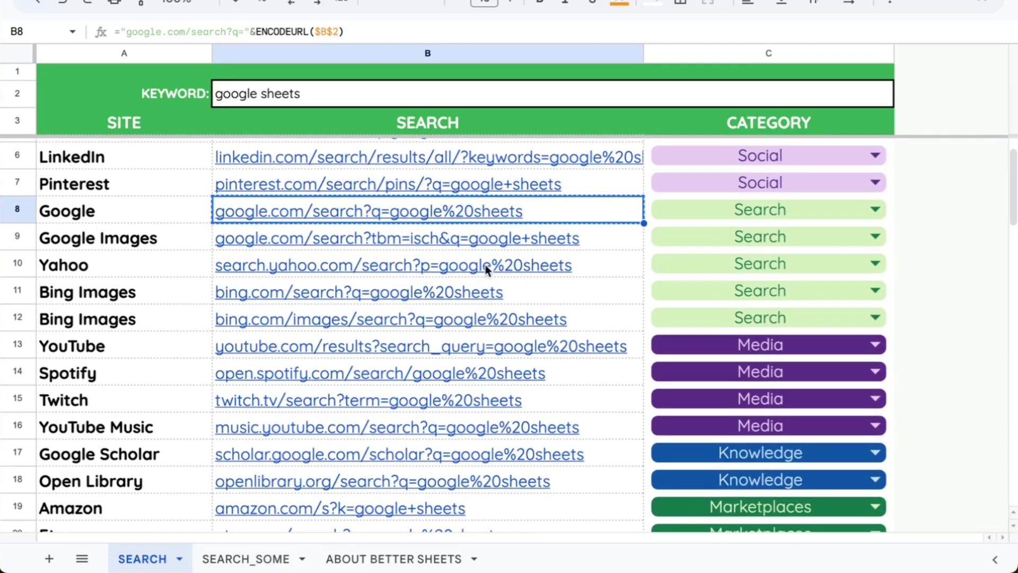
pyautogui.scroll(2, 484, 263)
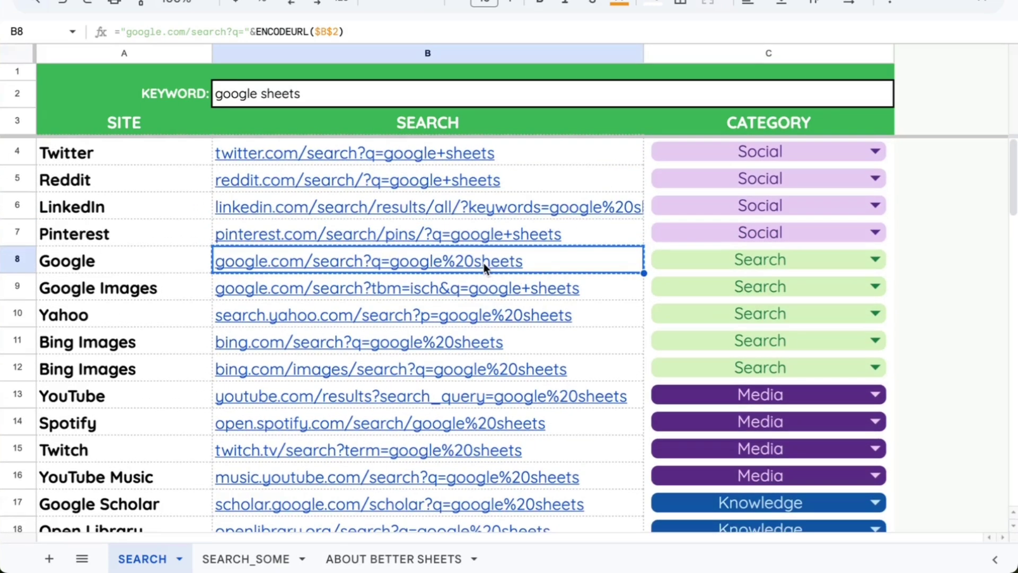
pyautogui.doubleClick(419, 206)
pyautogui.click(371, 93)
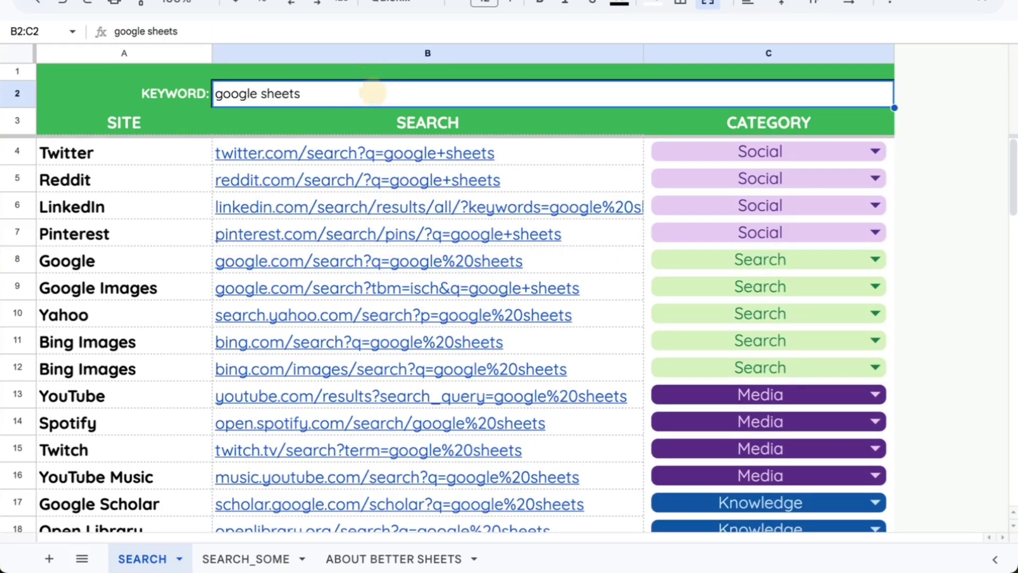
pyautogui.scroll(-2, 410, 262)
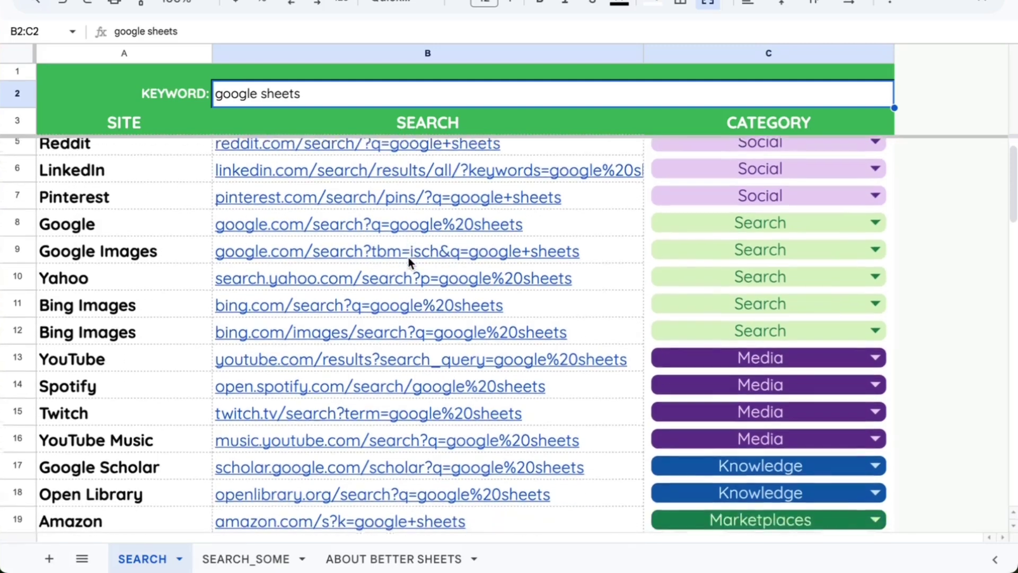
pyautogui.click(302, 94)
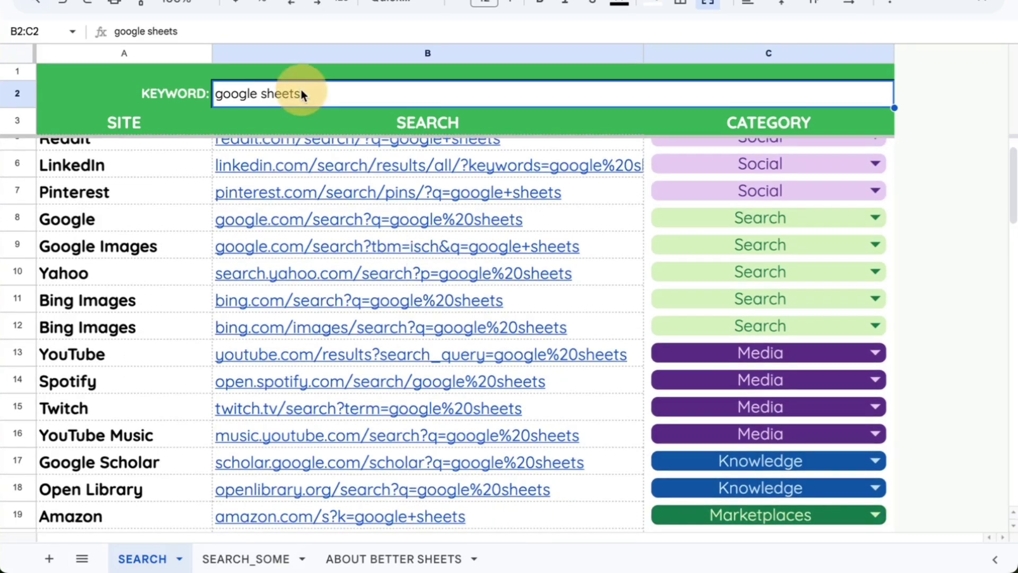
pyautogui.moveTo(355, 167)
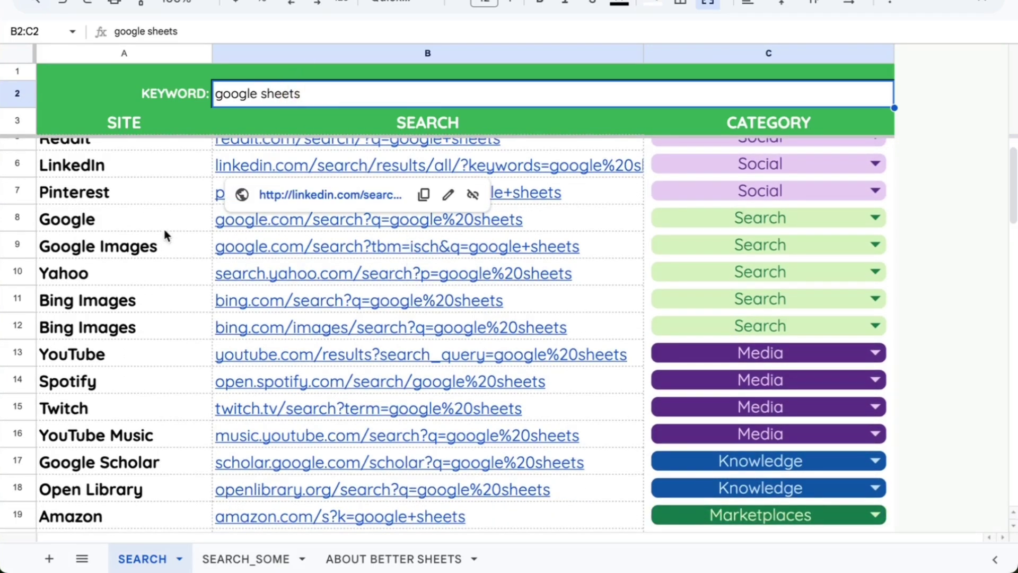
pyautogui.scroll(2, 164, 233)
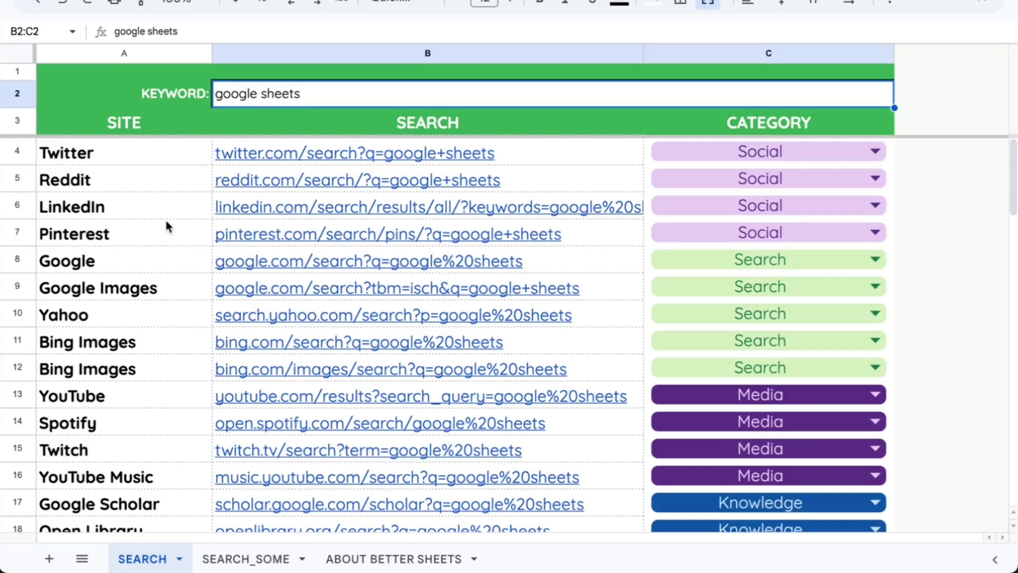